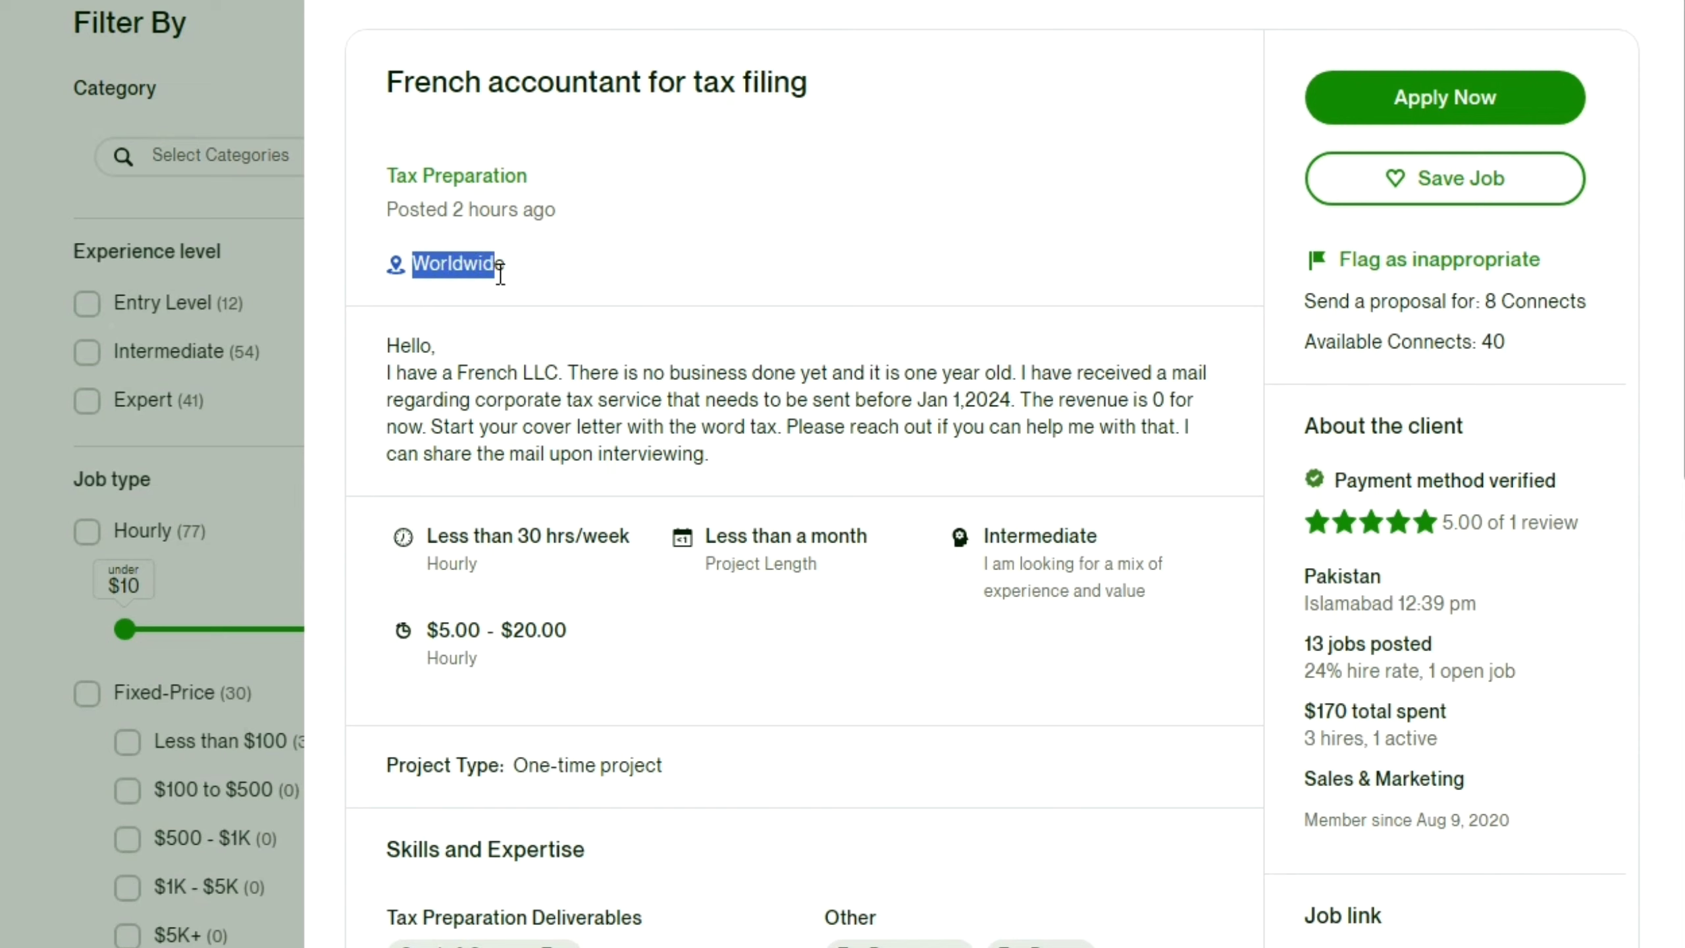
Examine the "French accountant for tax filing" posting, including its location, description, hourly range, required skills, job activity and client details.
left_click(545, 273)
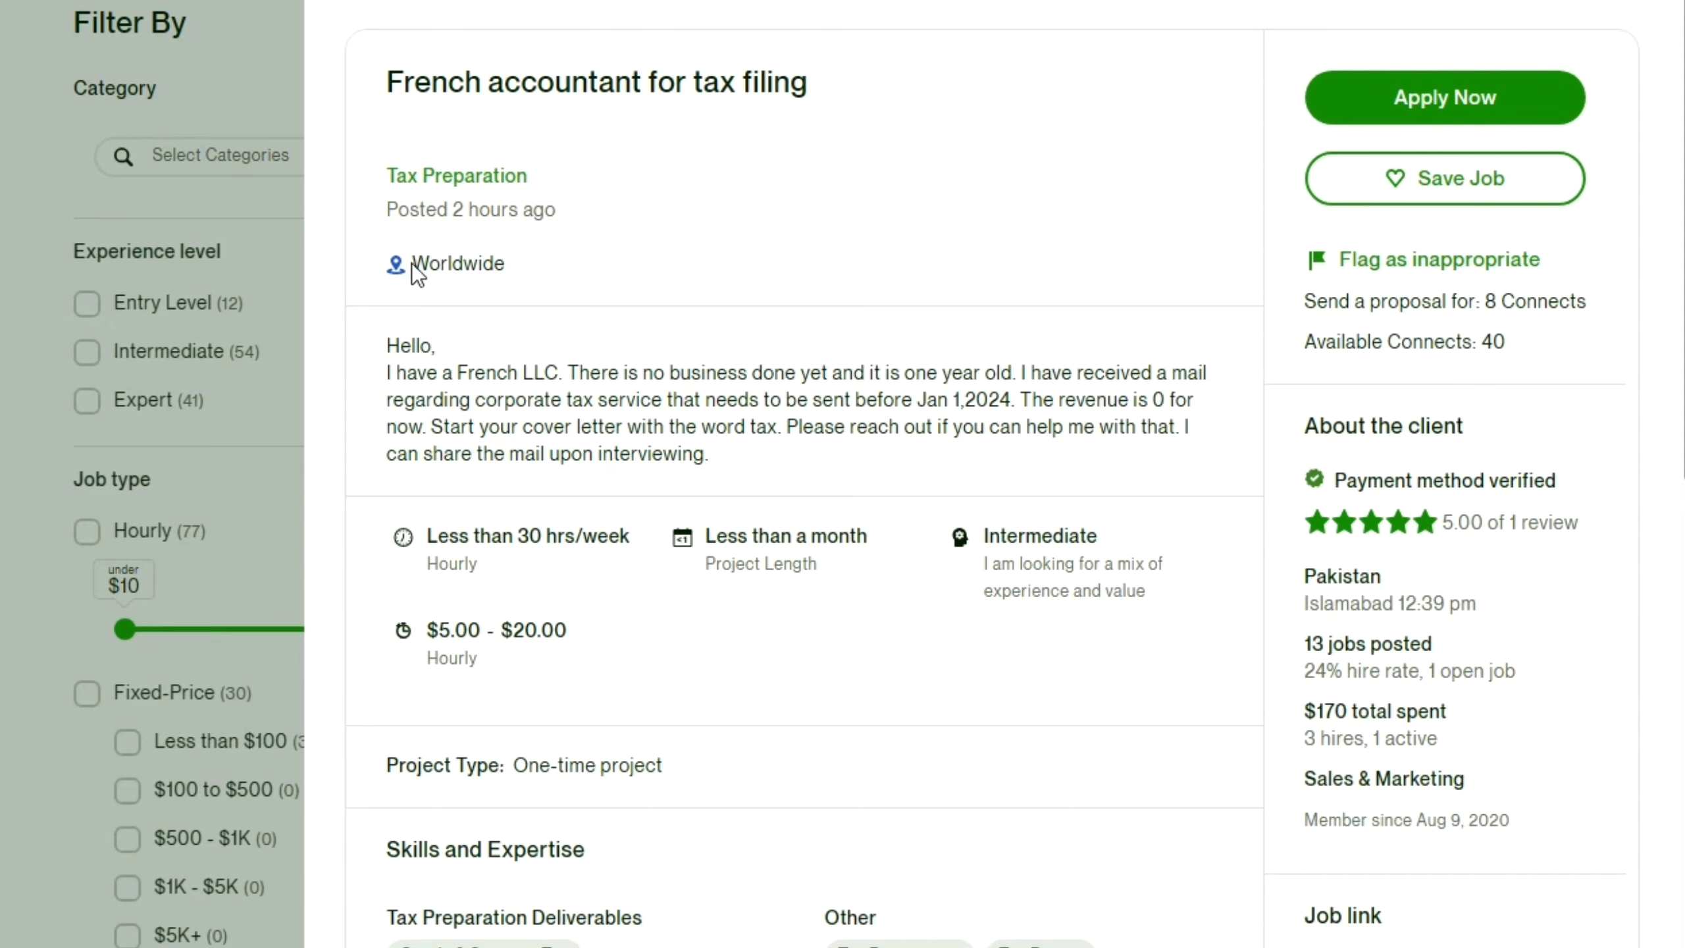
left_click_drag(506, 263, 412, 264)
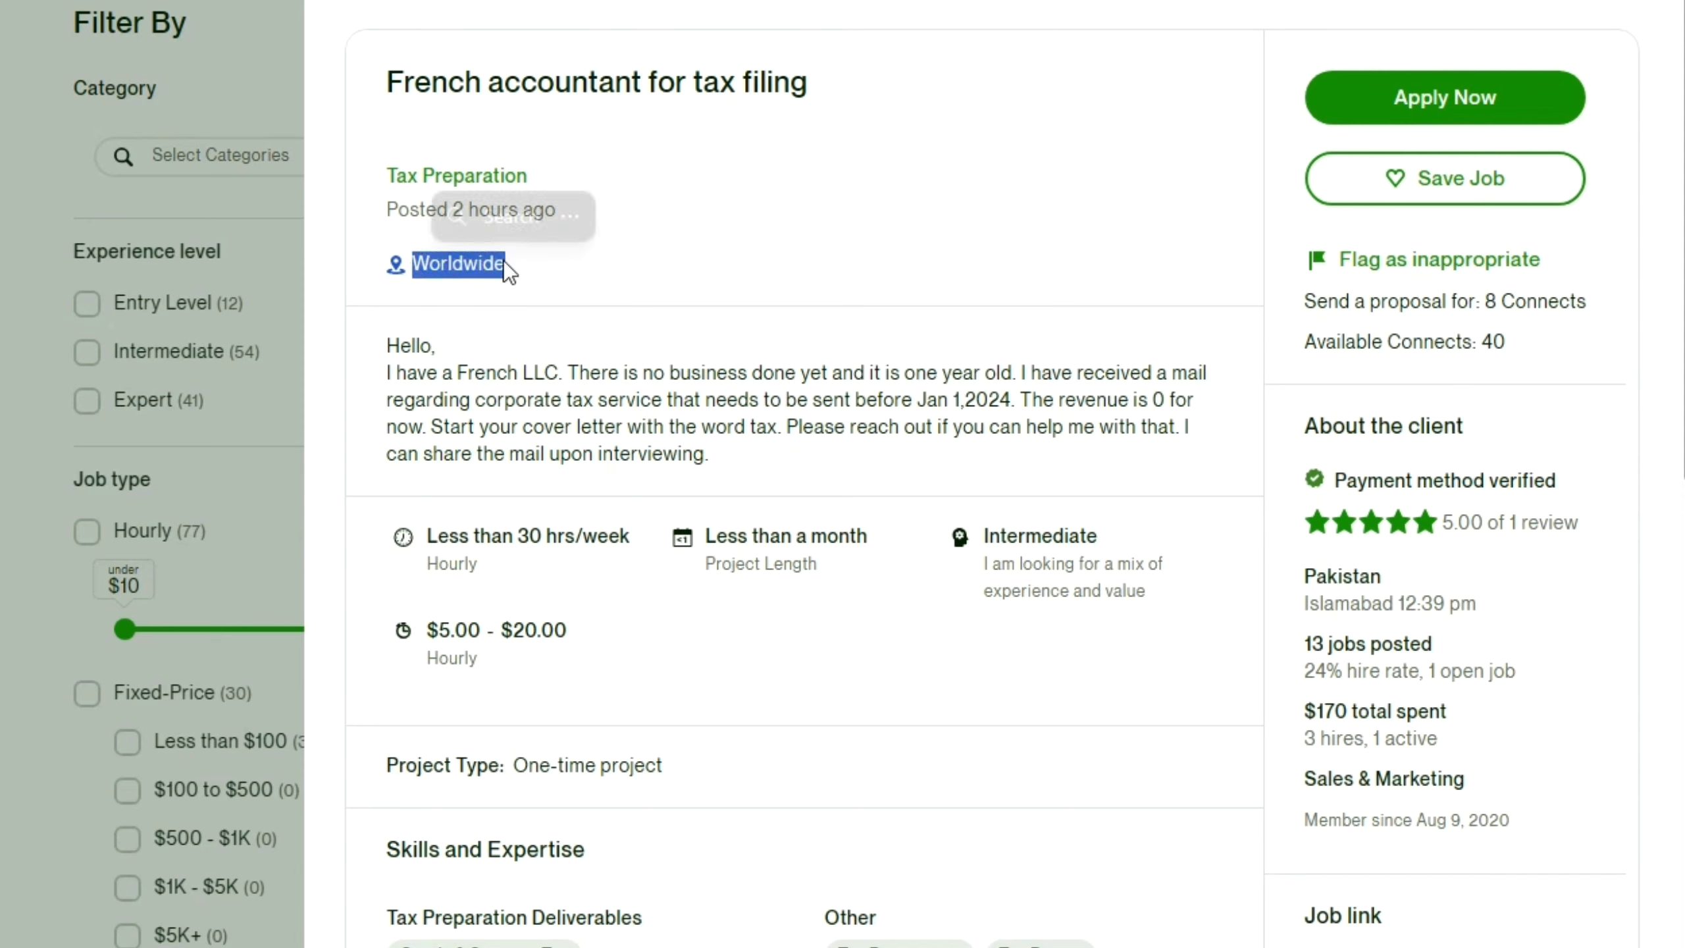
left_click(582, 262)
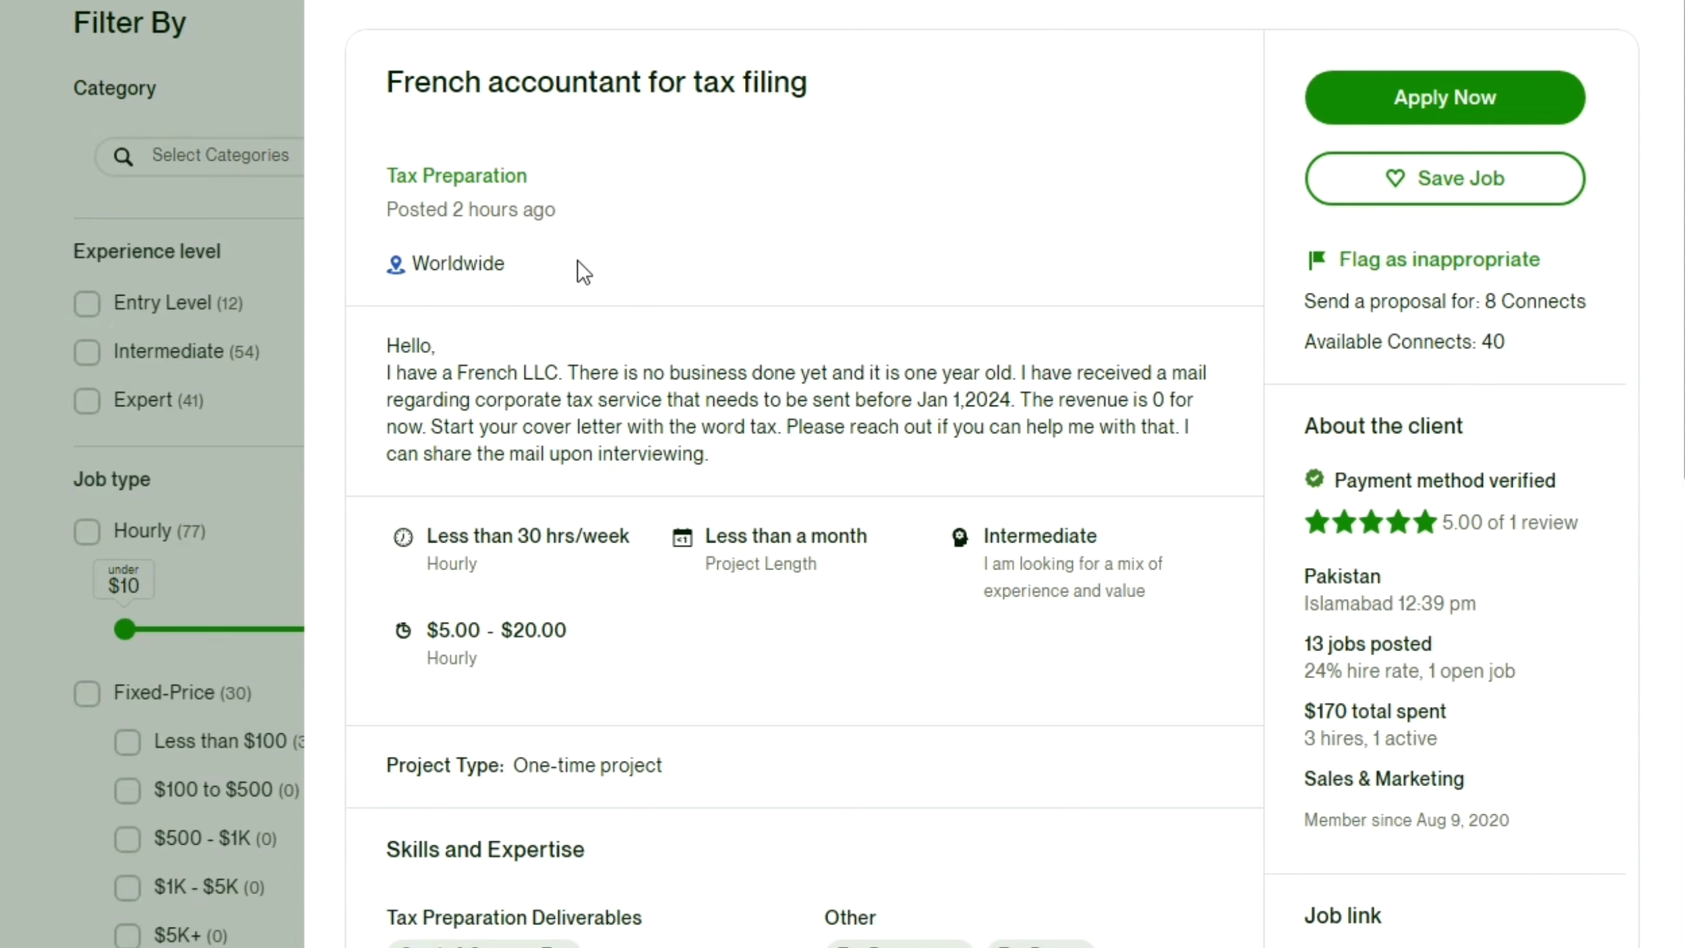
scroll(499, 252, "down", 3)
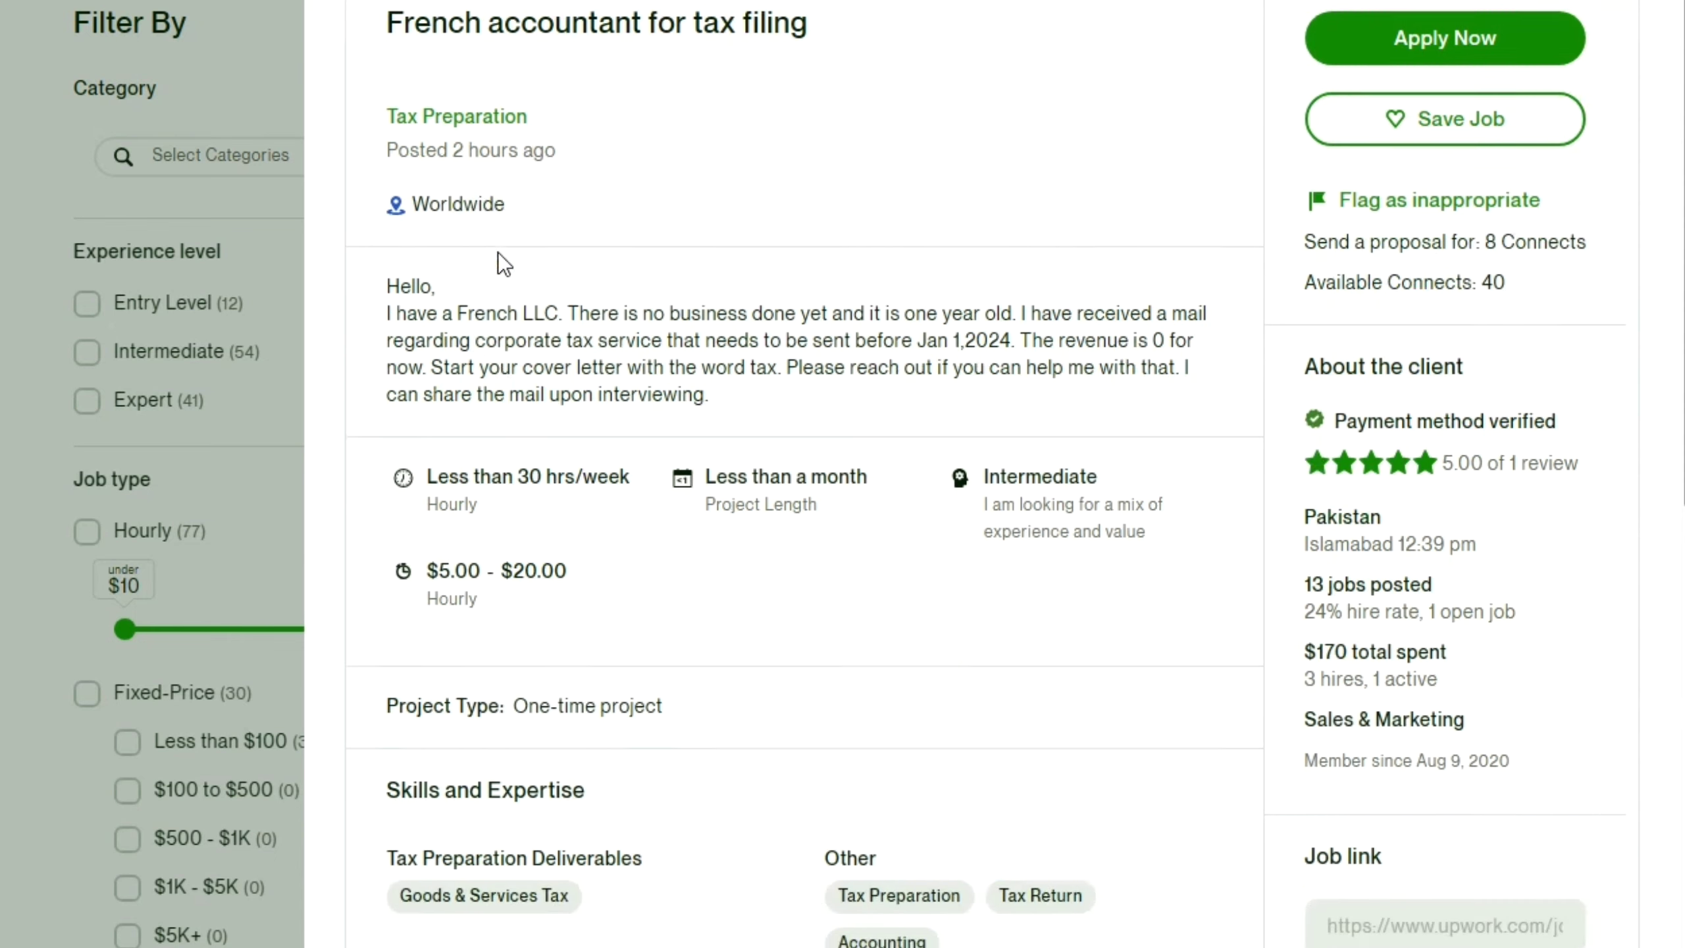
scroll(500, 253, "down", 3)
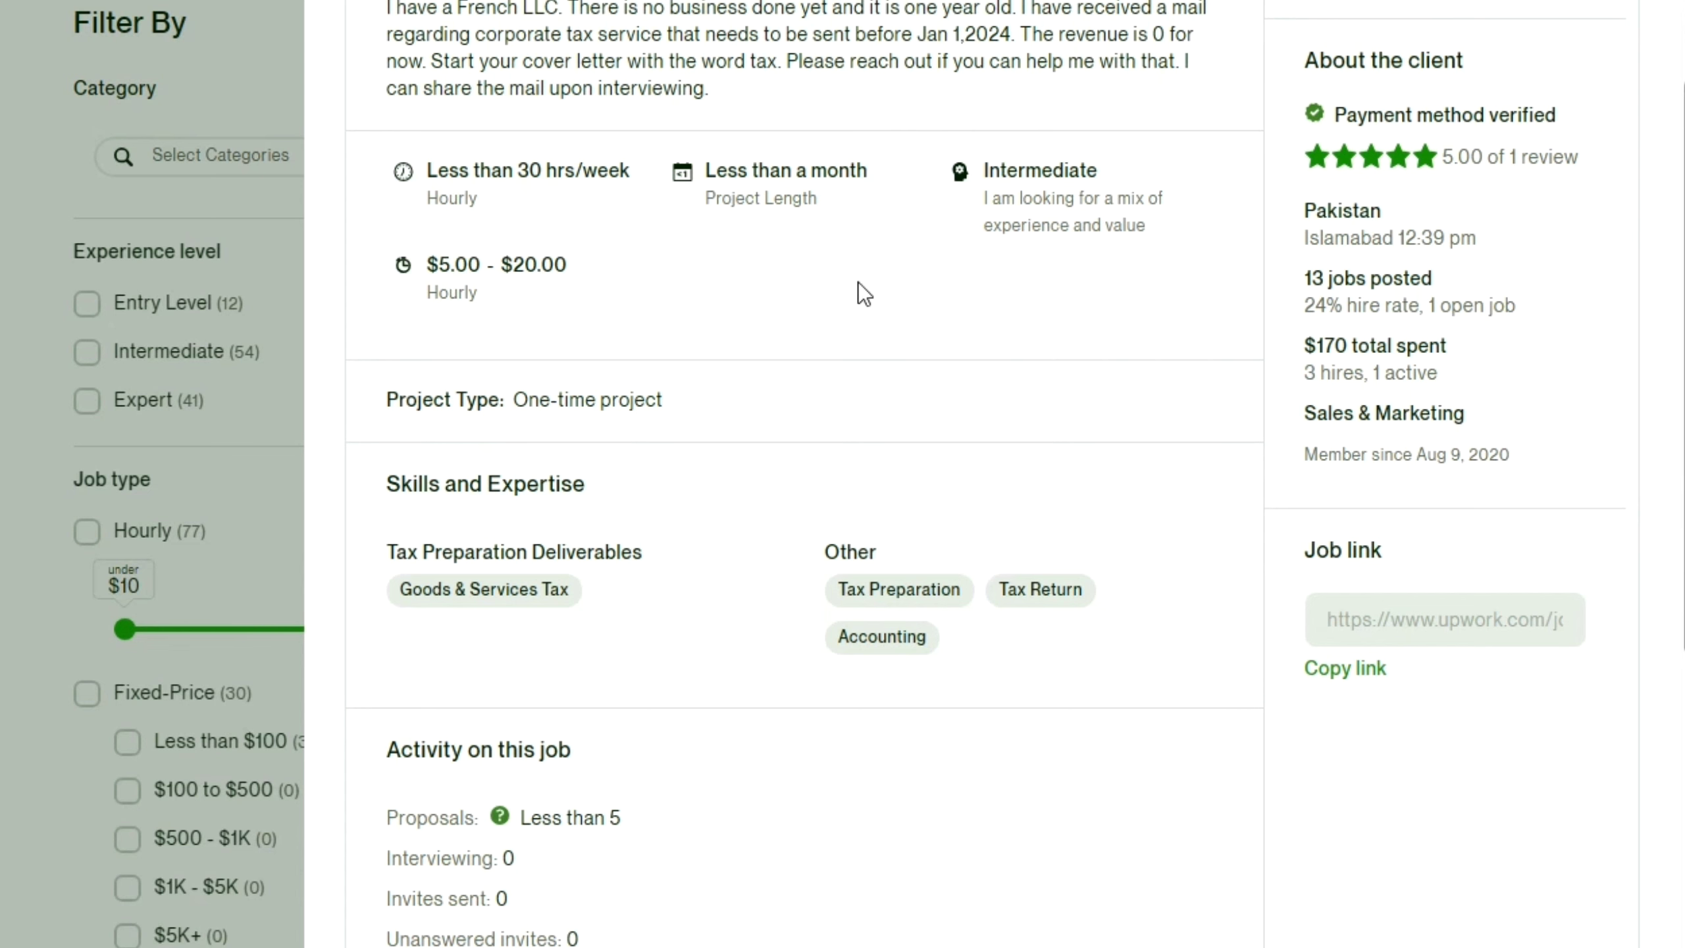
scroll(669, 327, "up", 6)
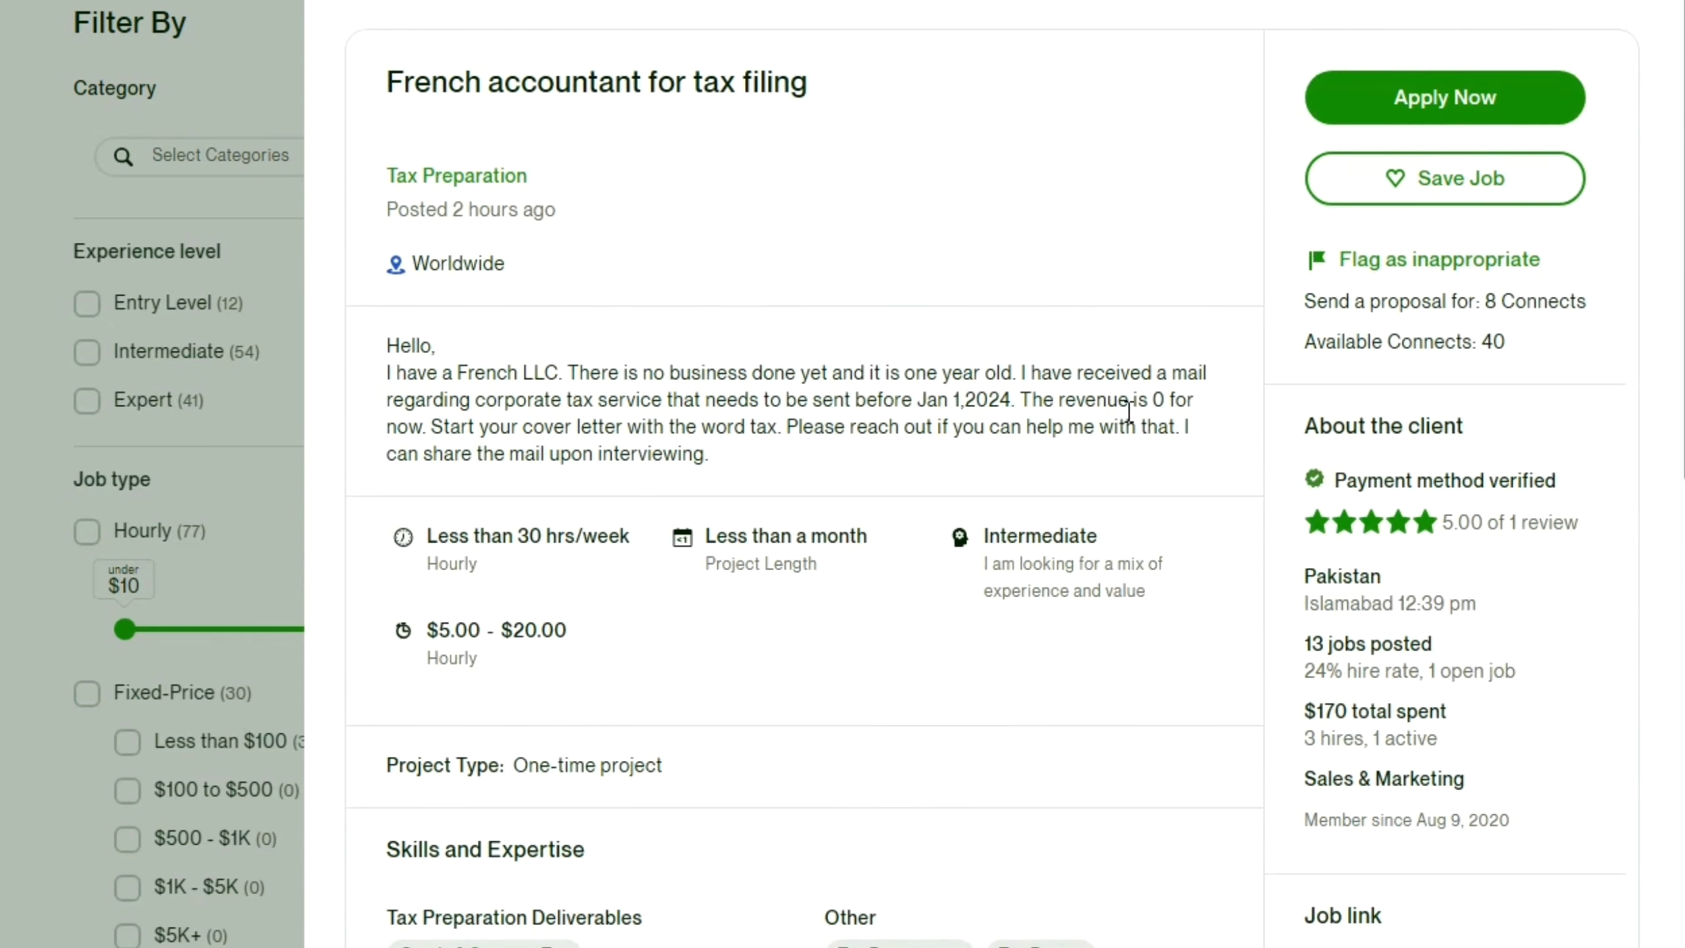
scroll(1098, 435, "down", 15)
scroll(1065, 564, "down", 2)
scroll(1023, 557, "up", 10)
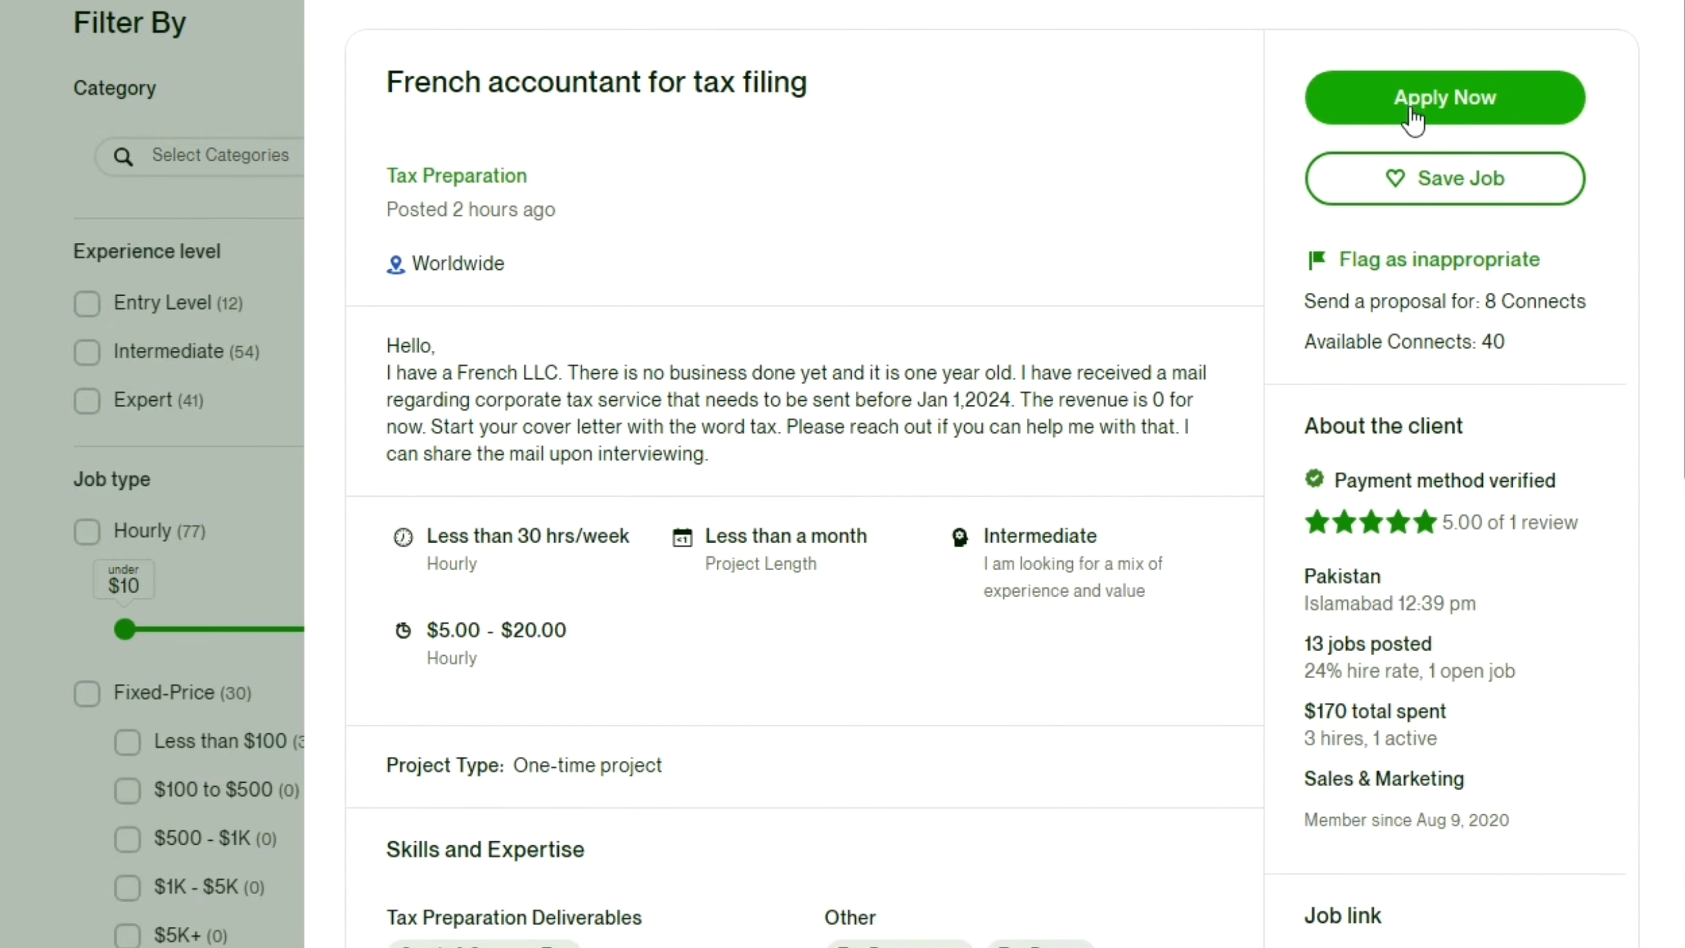
Start a proposal for the French accountant job and set the bid's hourly rate to $20.00.
left_click(1413, 116)
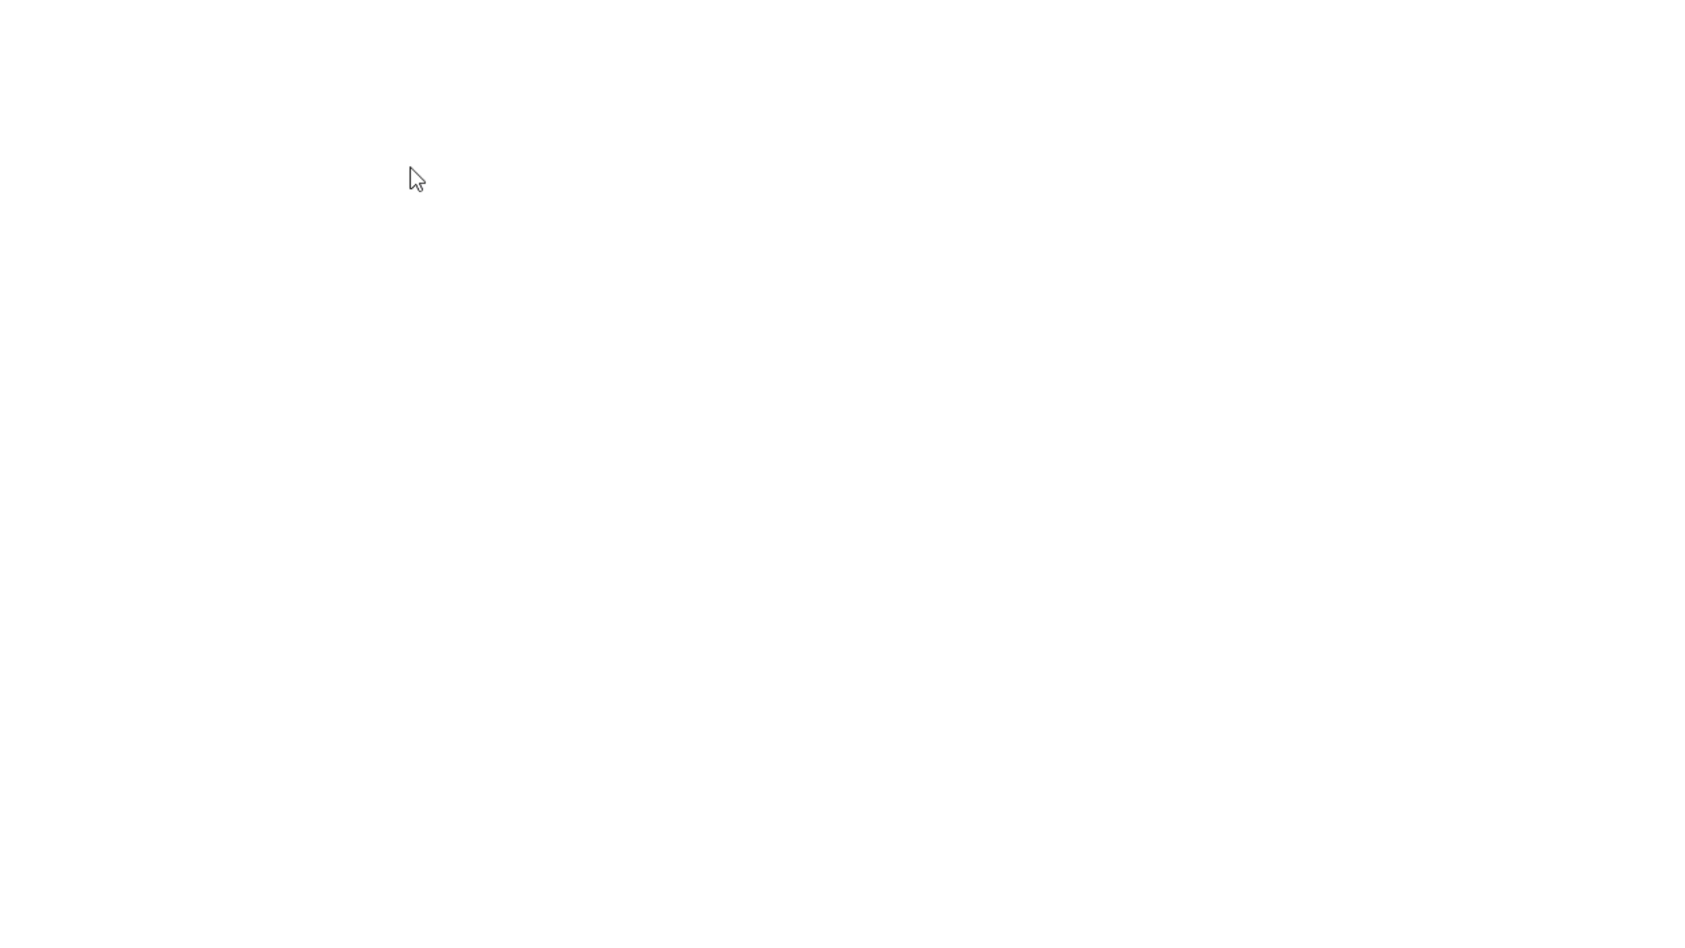
scroll(582, 240, "down", 5)
scroll(563, 252, "down", 8)
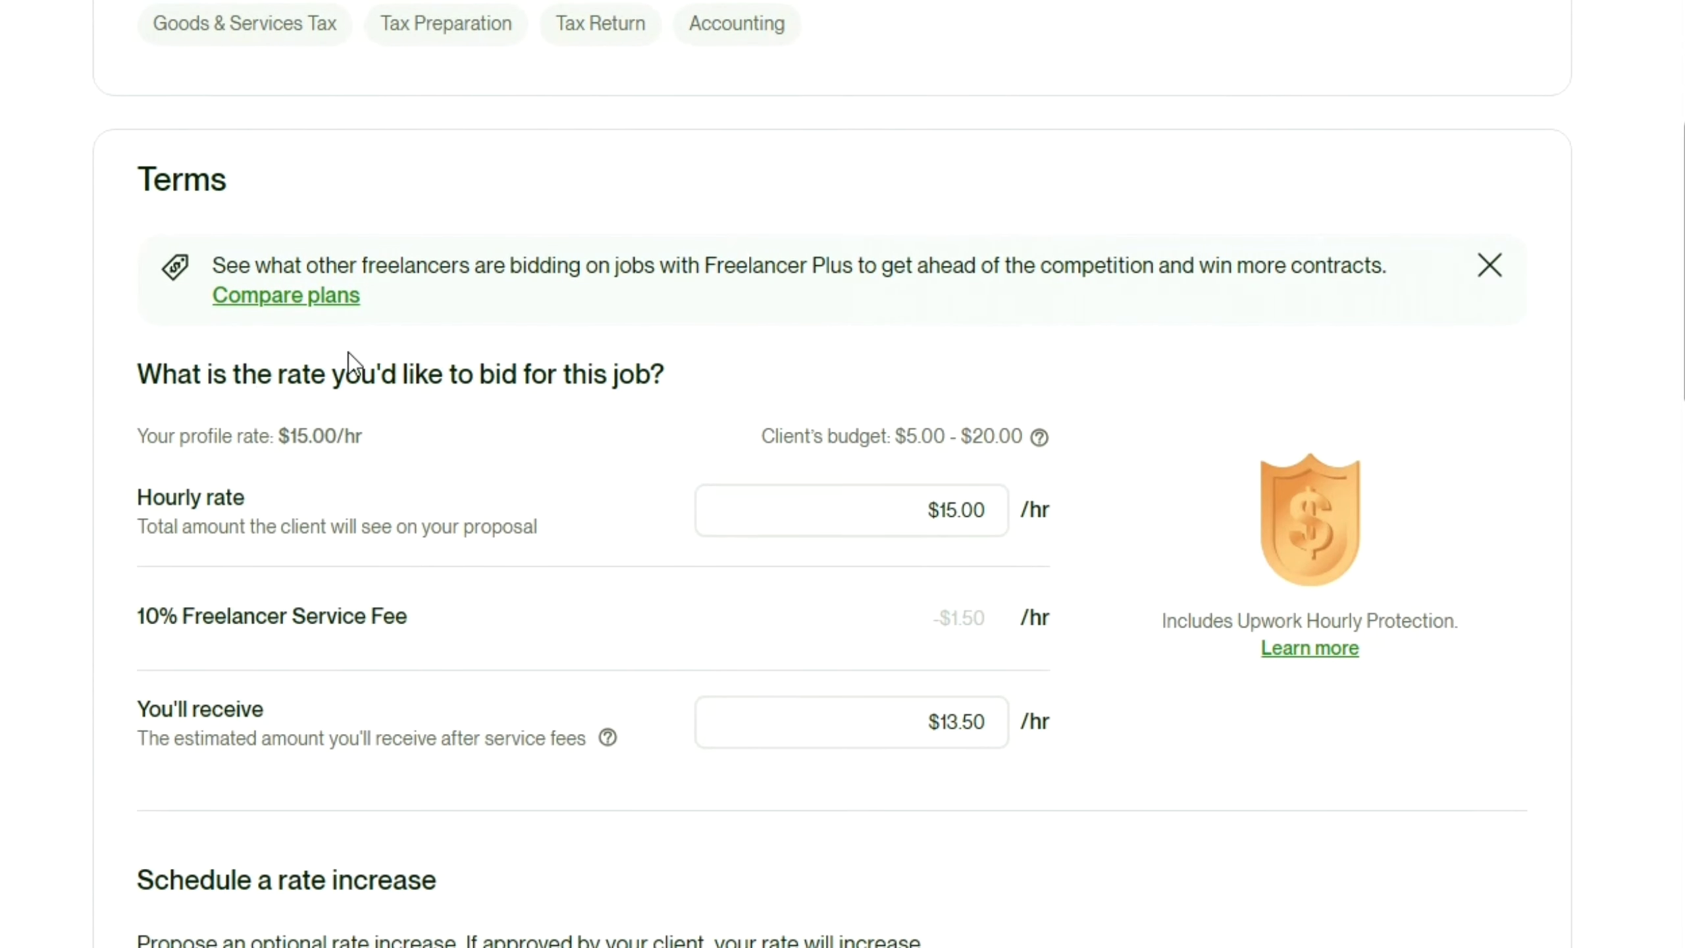
scroll(282, 437, "down", 3)
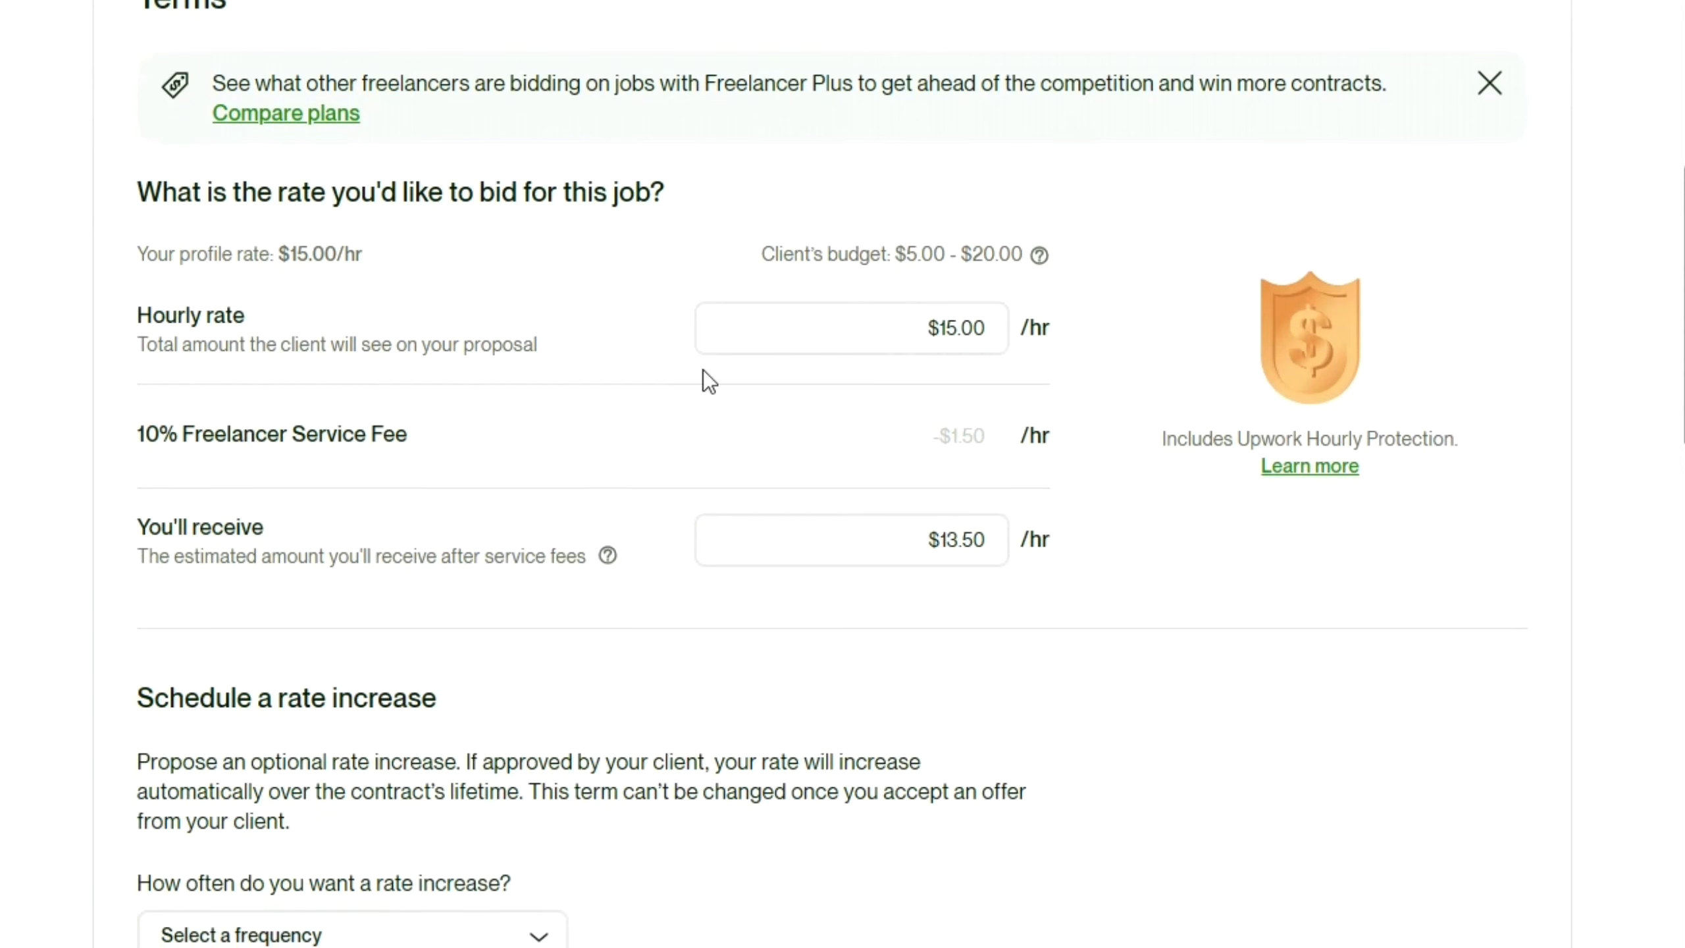
left_click(987, 332)
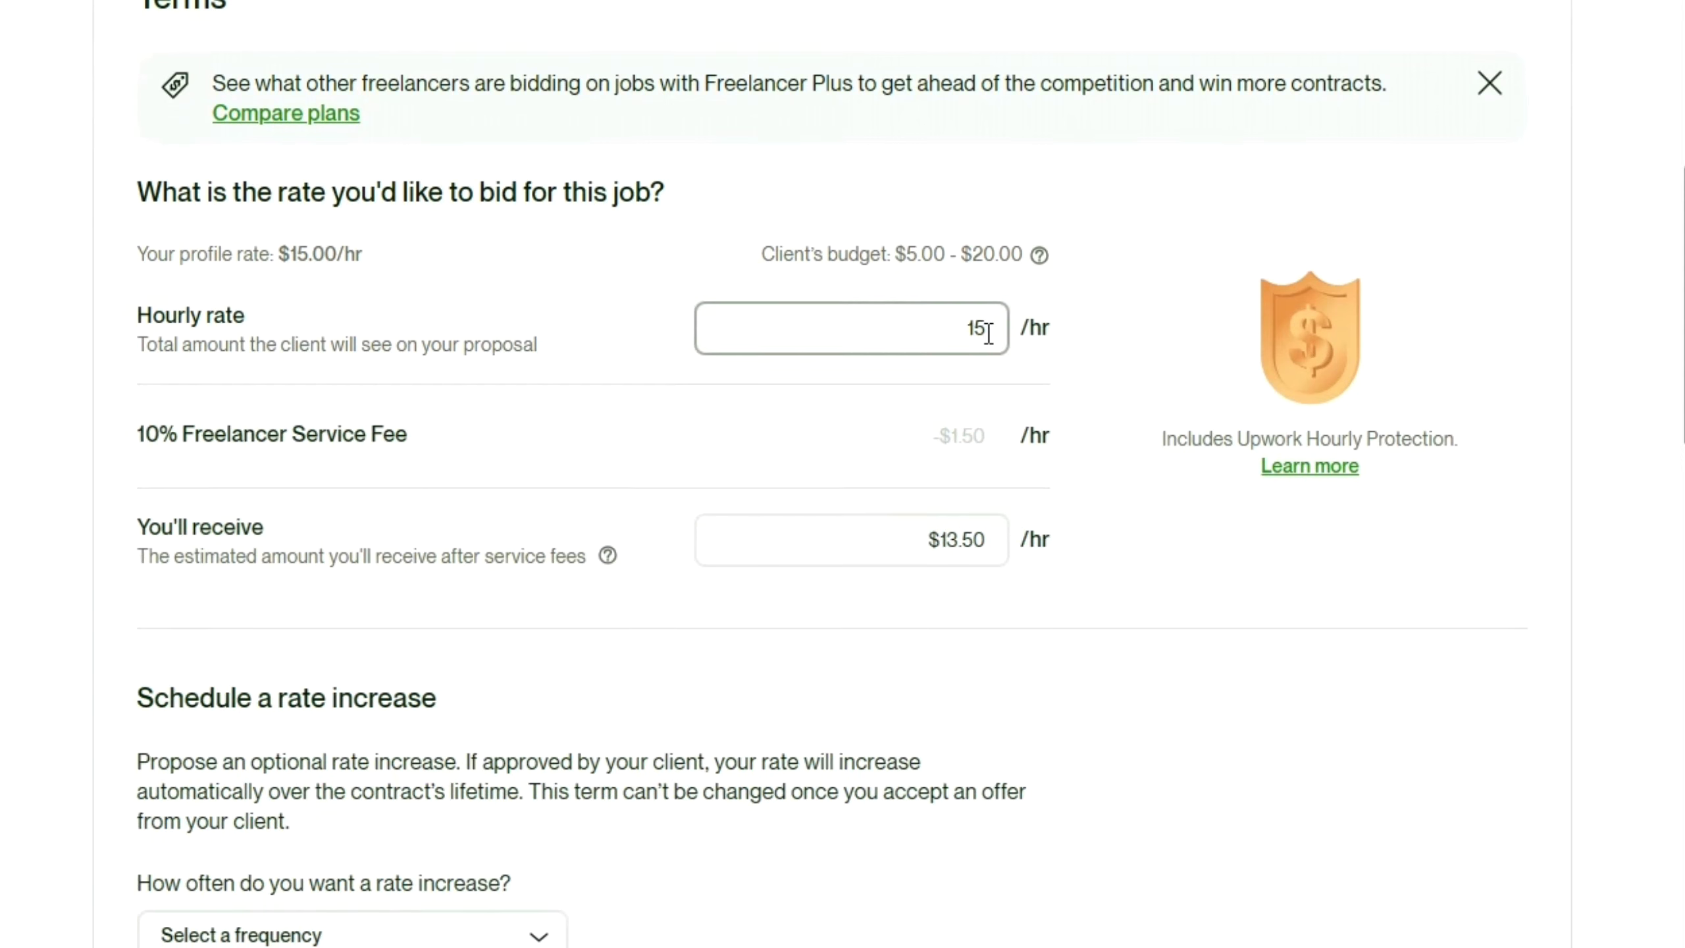
key("BackSpace")
key("BackSpace")
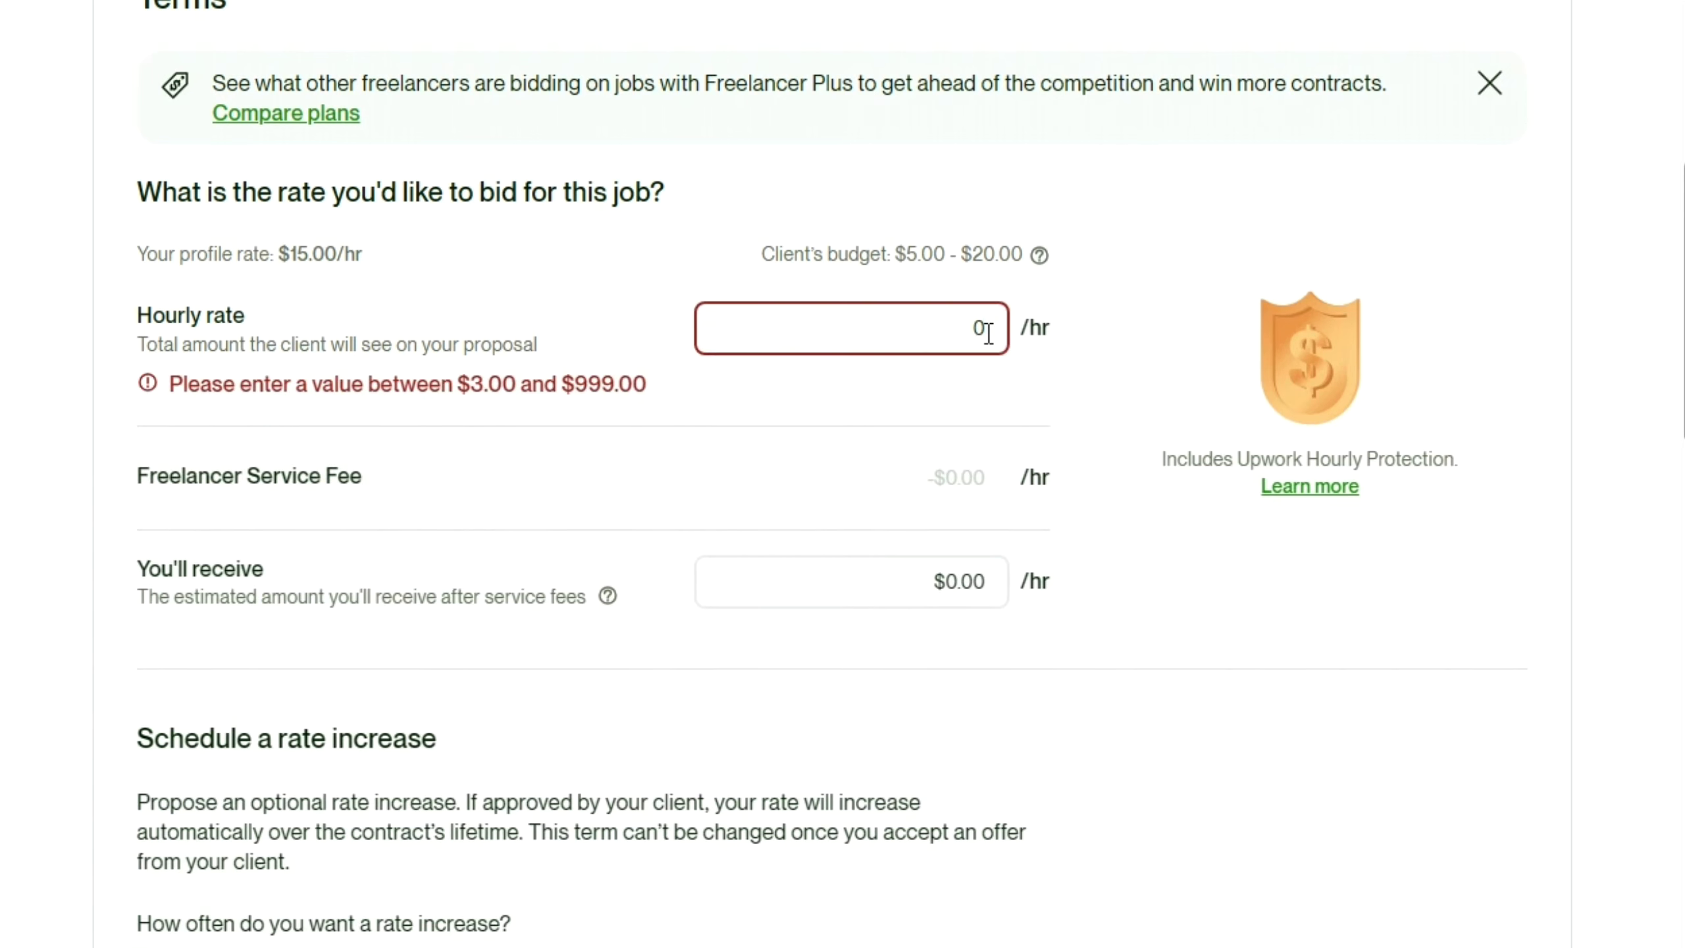
type("20")
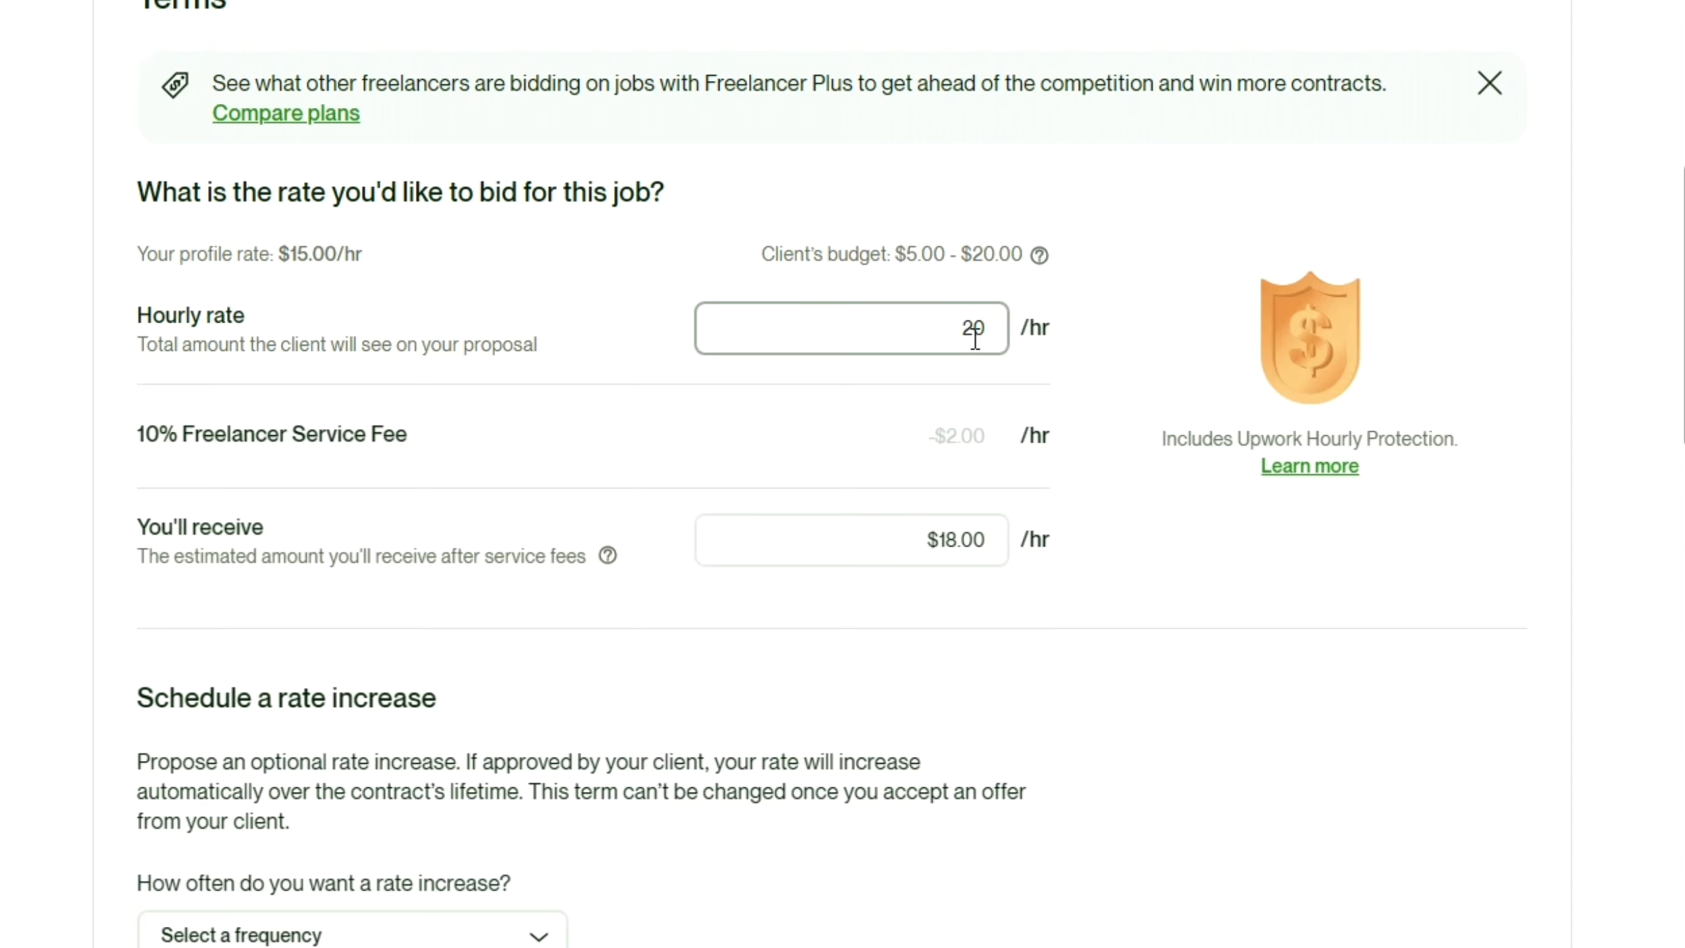
left_click(918, 405)
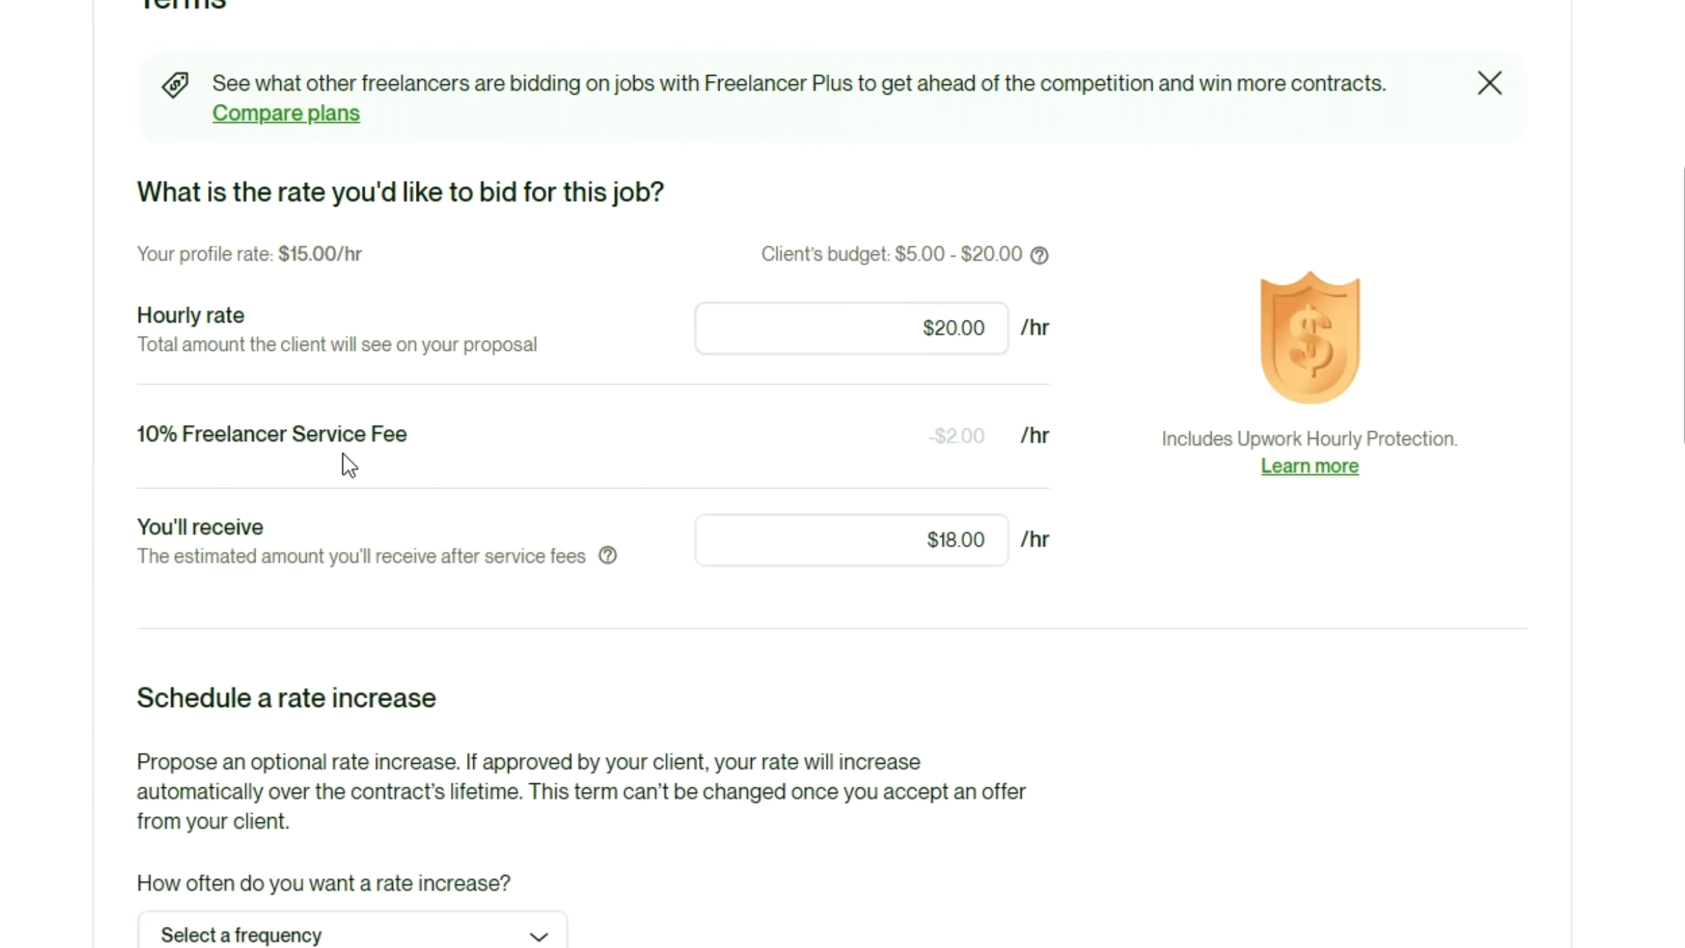
scroll(940, 456, "down", 3)
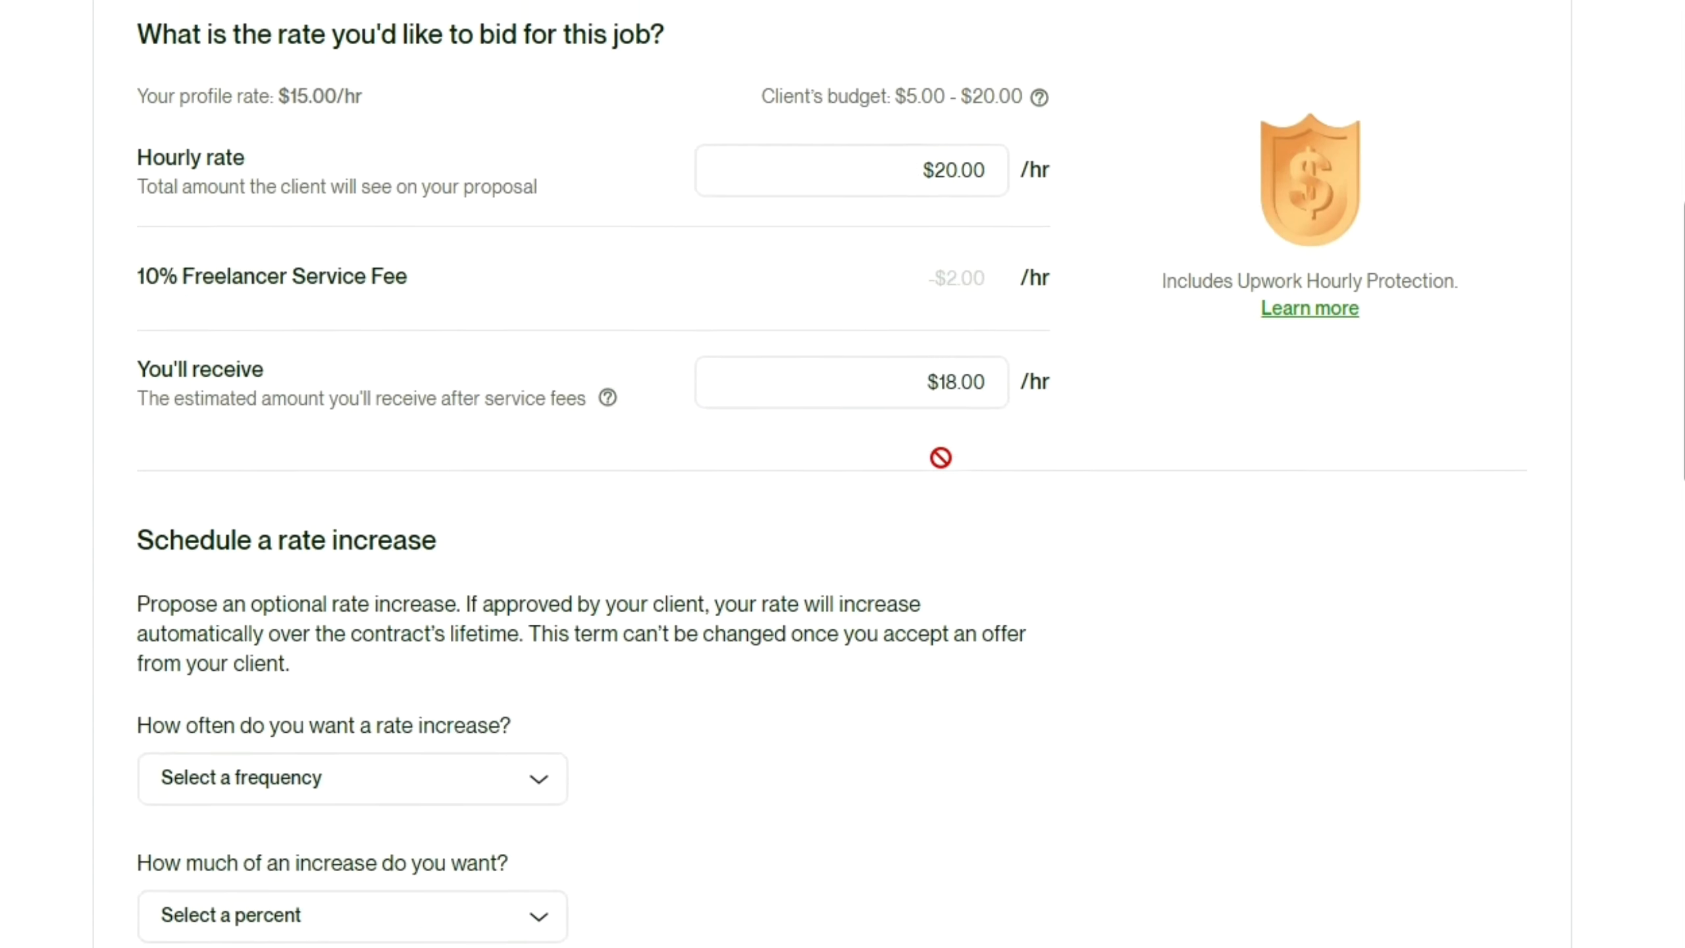
left_click(928, 361)
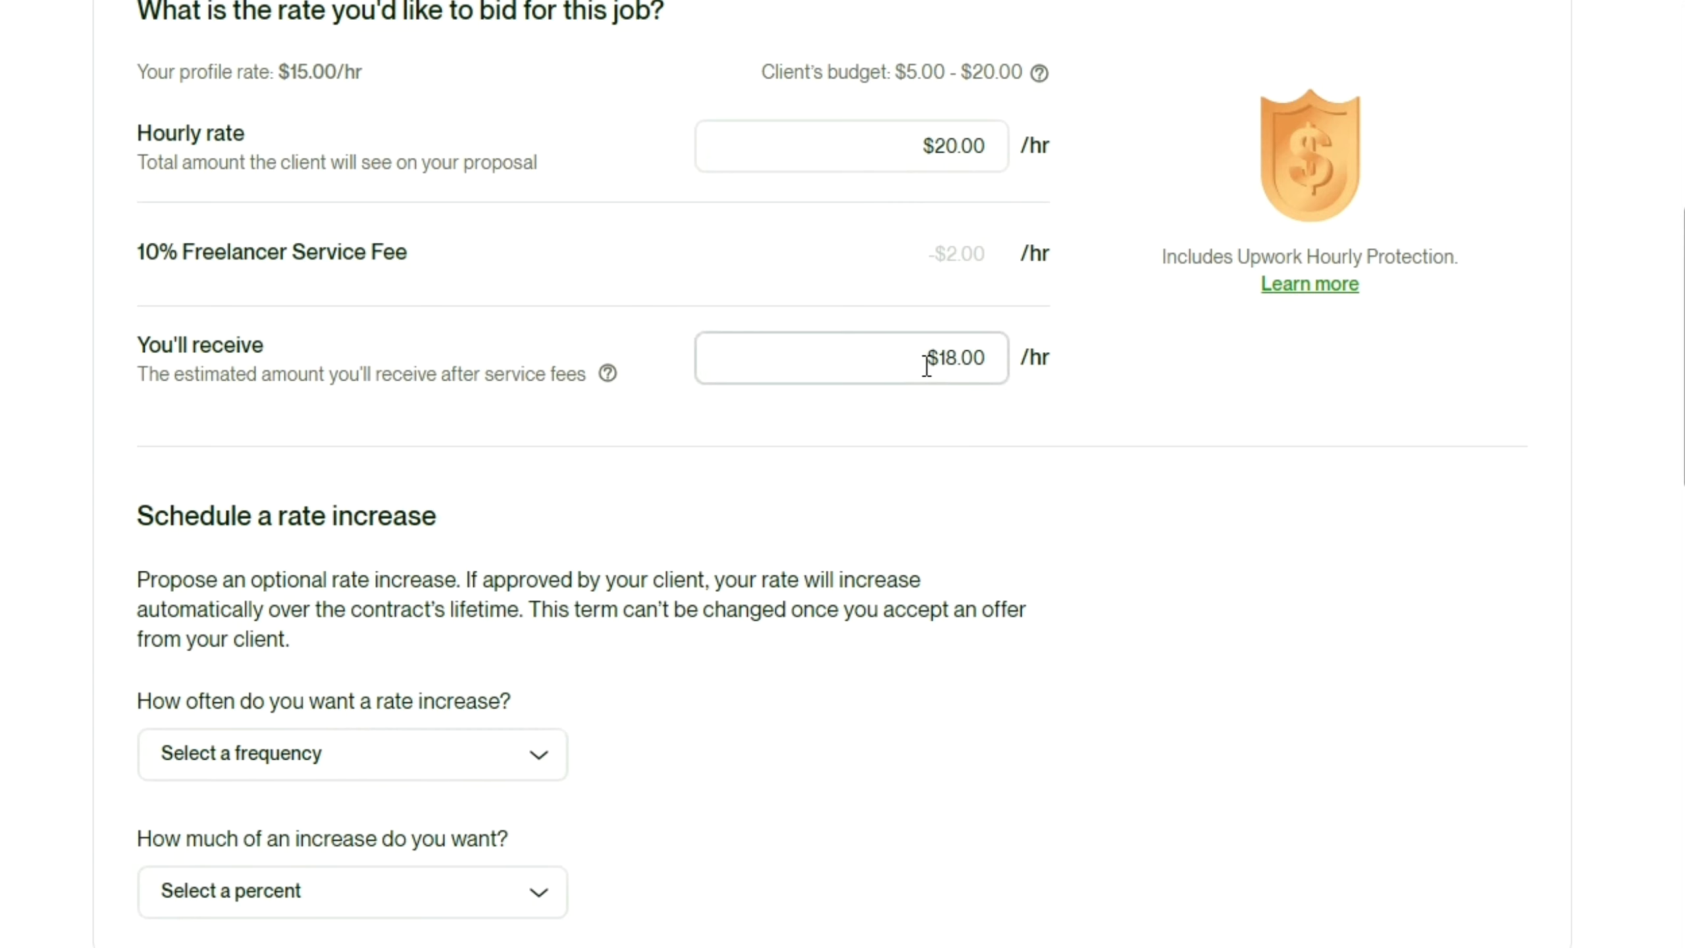
left_click(921, 398)
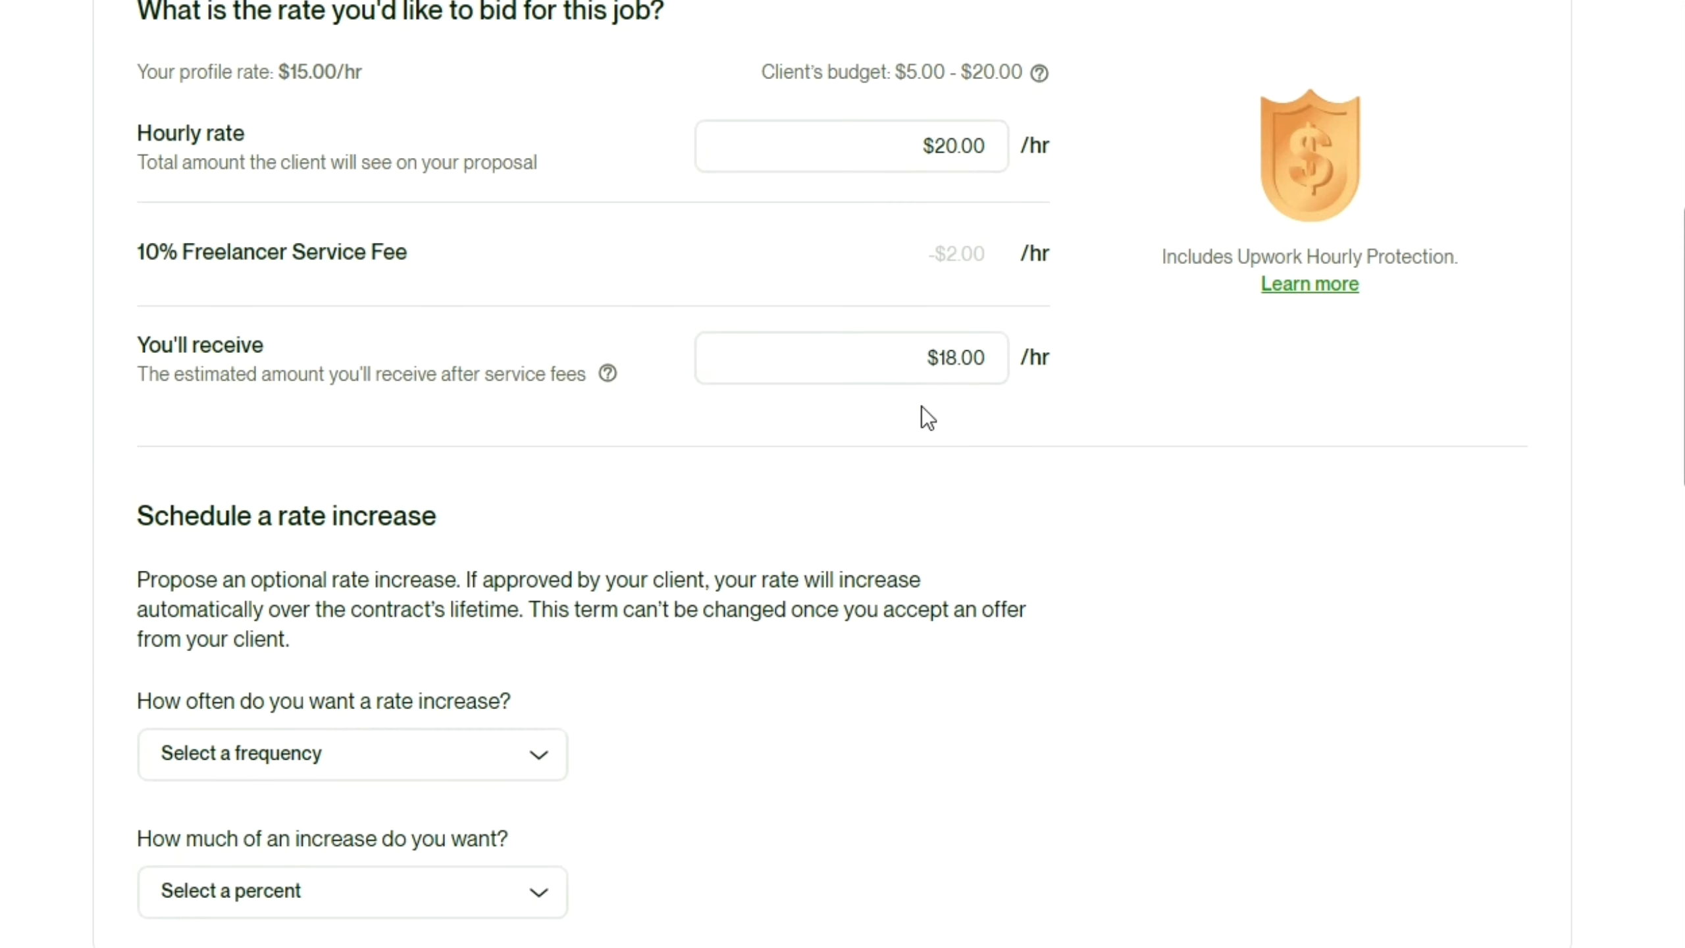
Schedule a rate increase of 10% every 3 months in the proposal terms.
scroll(921, 405, "down", 3)
scroll(382, 435, "down", 3)
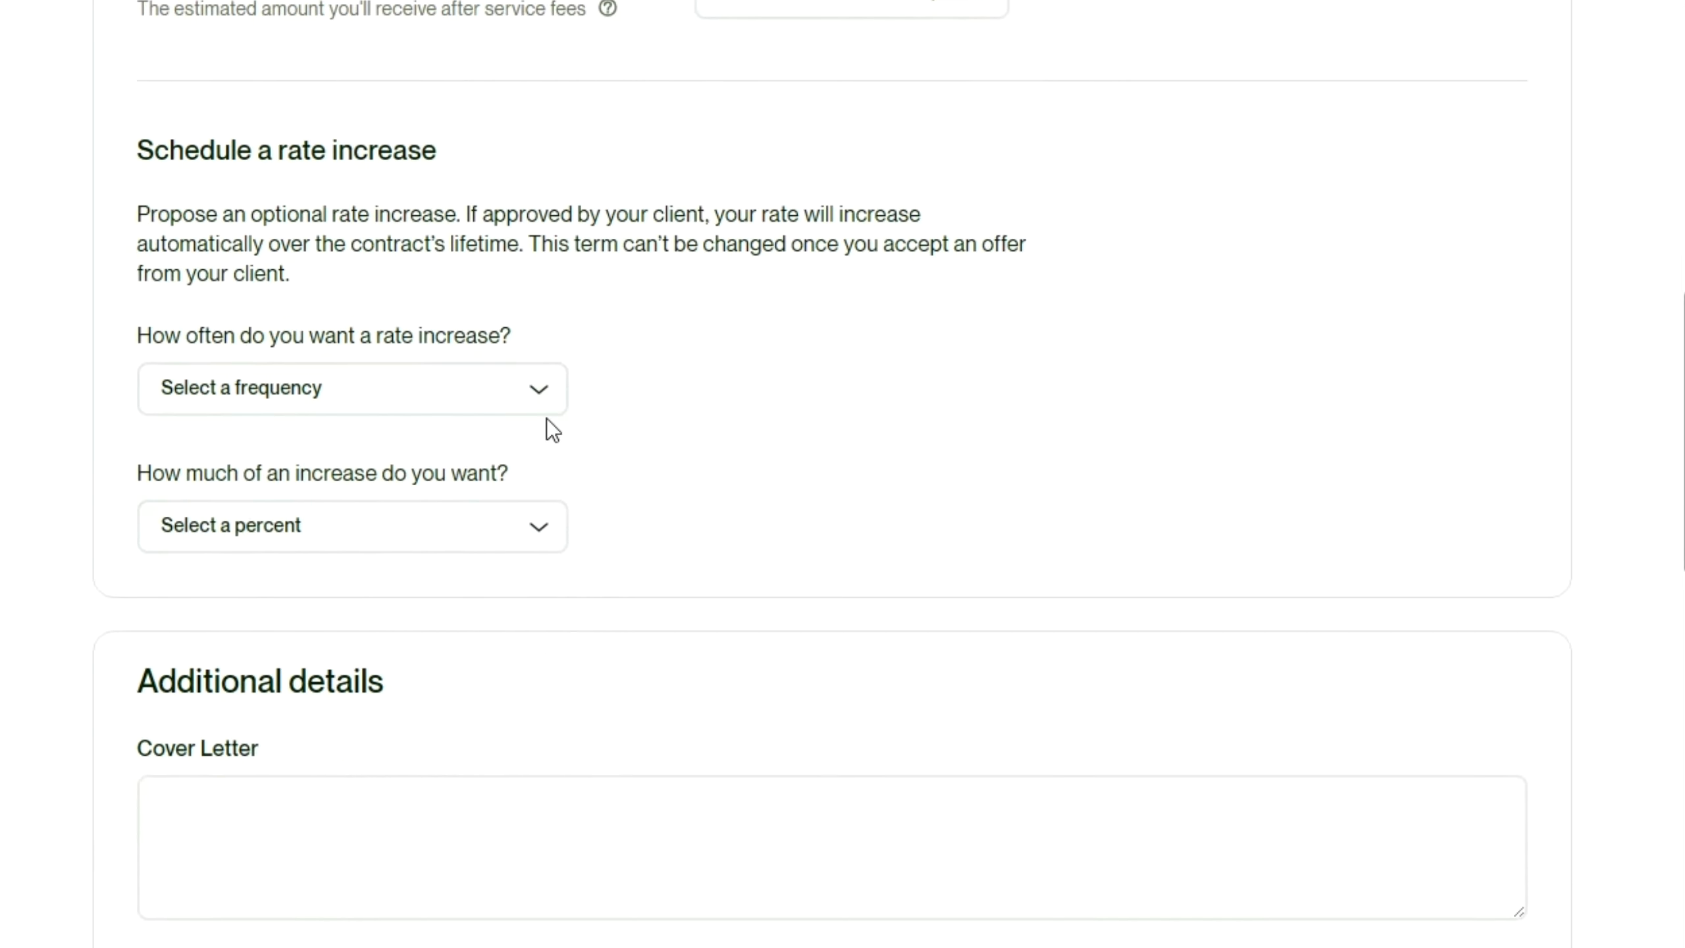
left_click(539, 397)
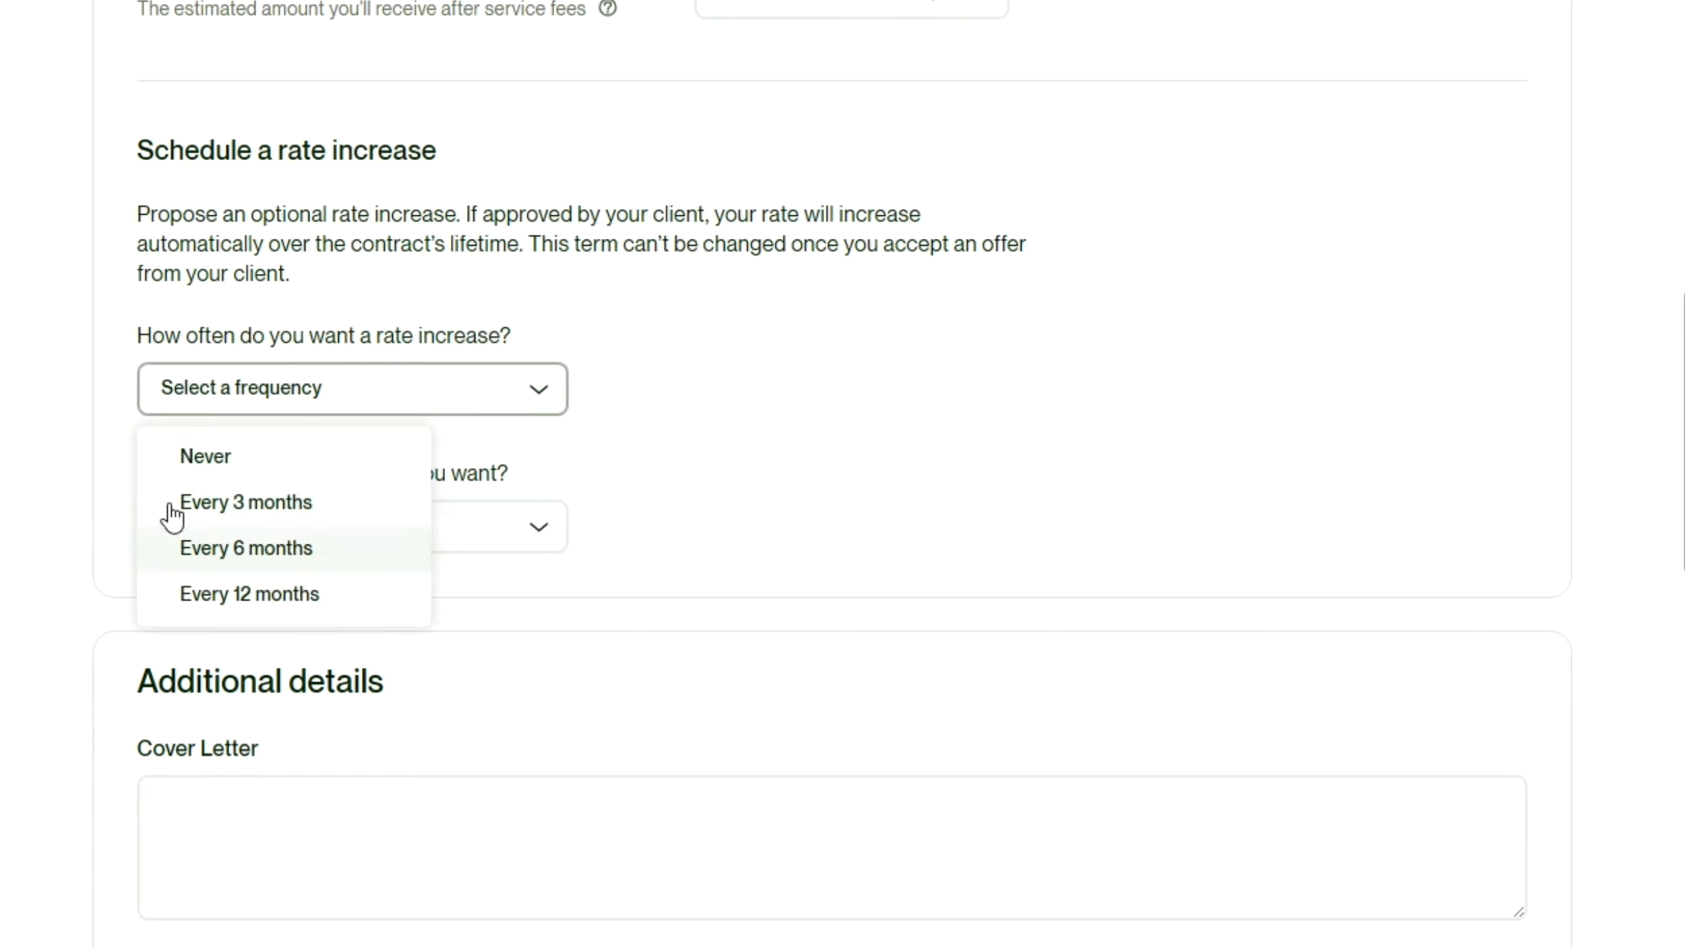
left_click(230, 517)
scroll(855, 418, "down", 3)
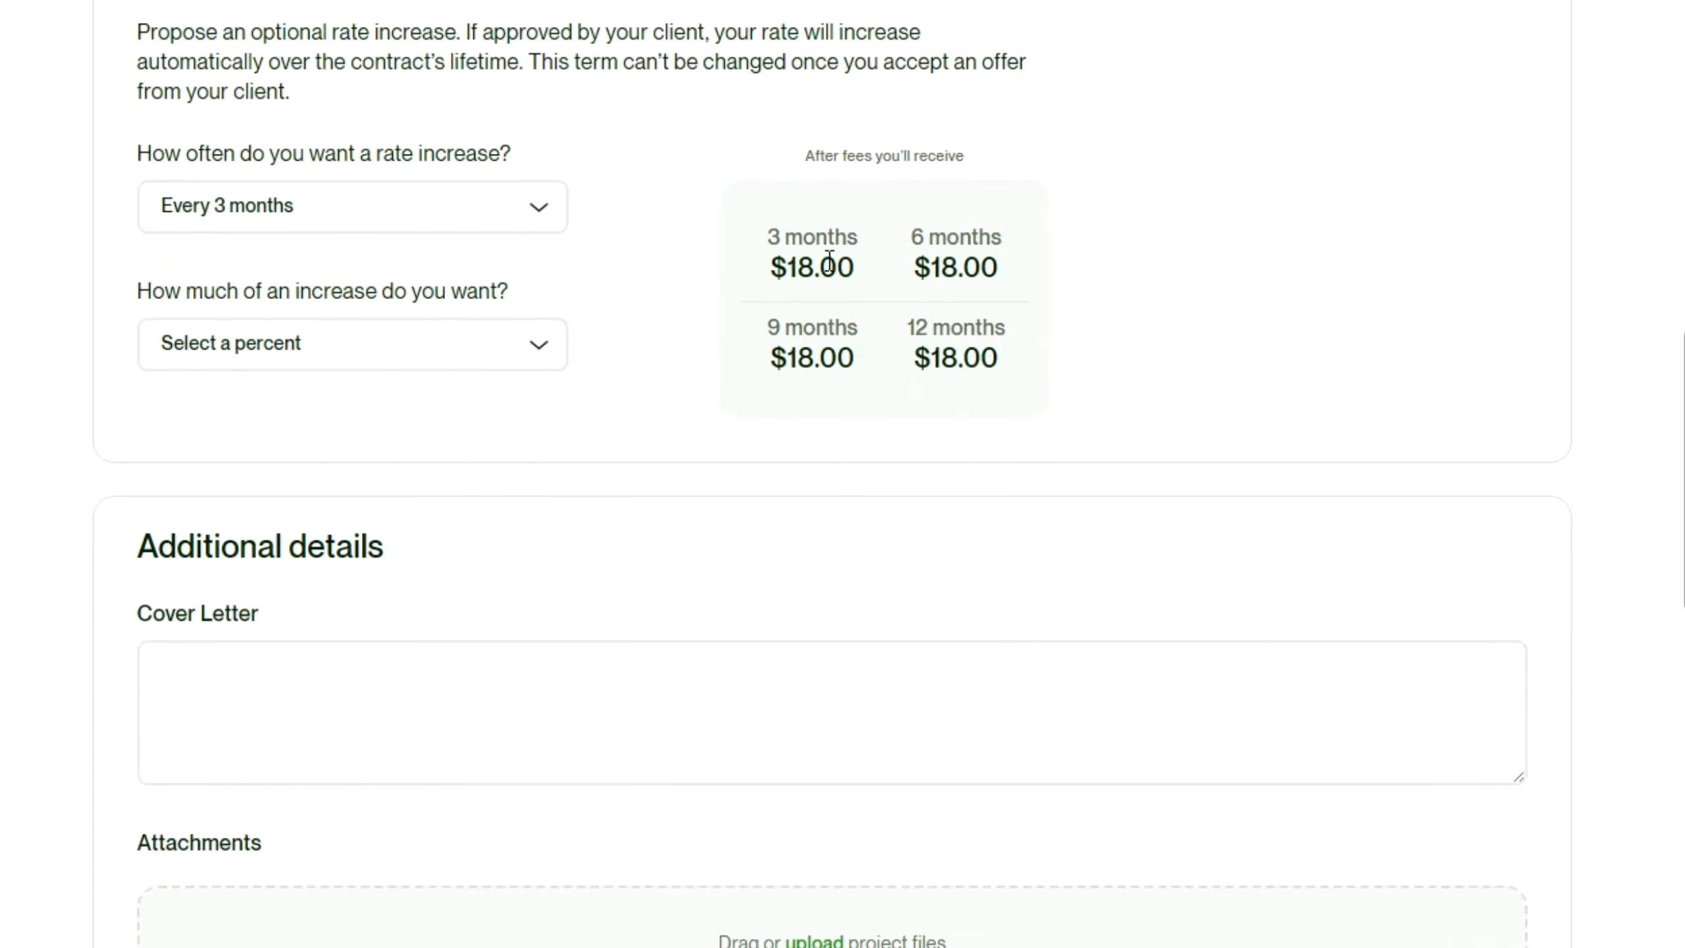
scroll(431, 212, "down", 3)
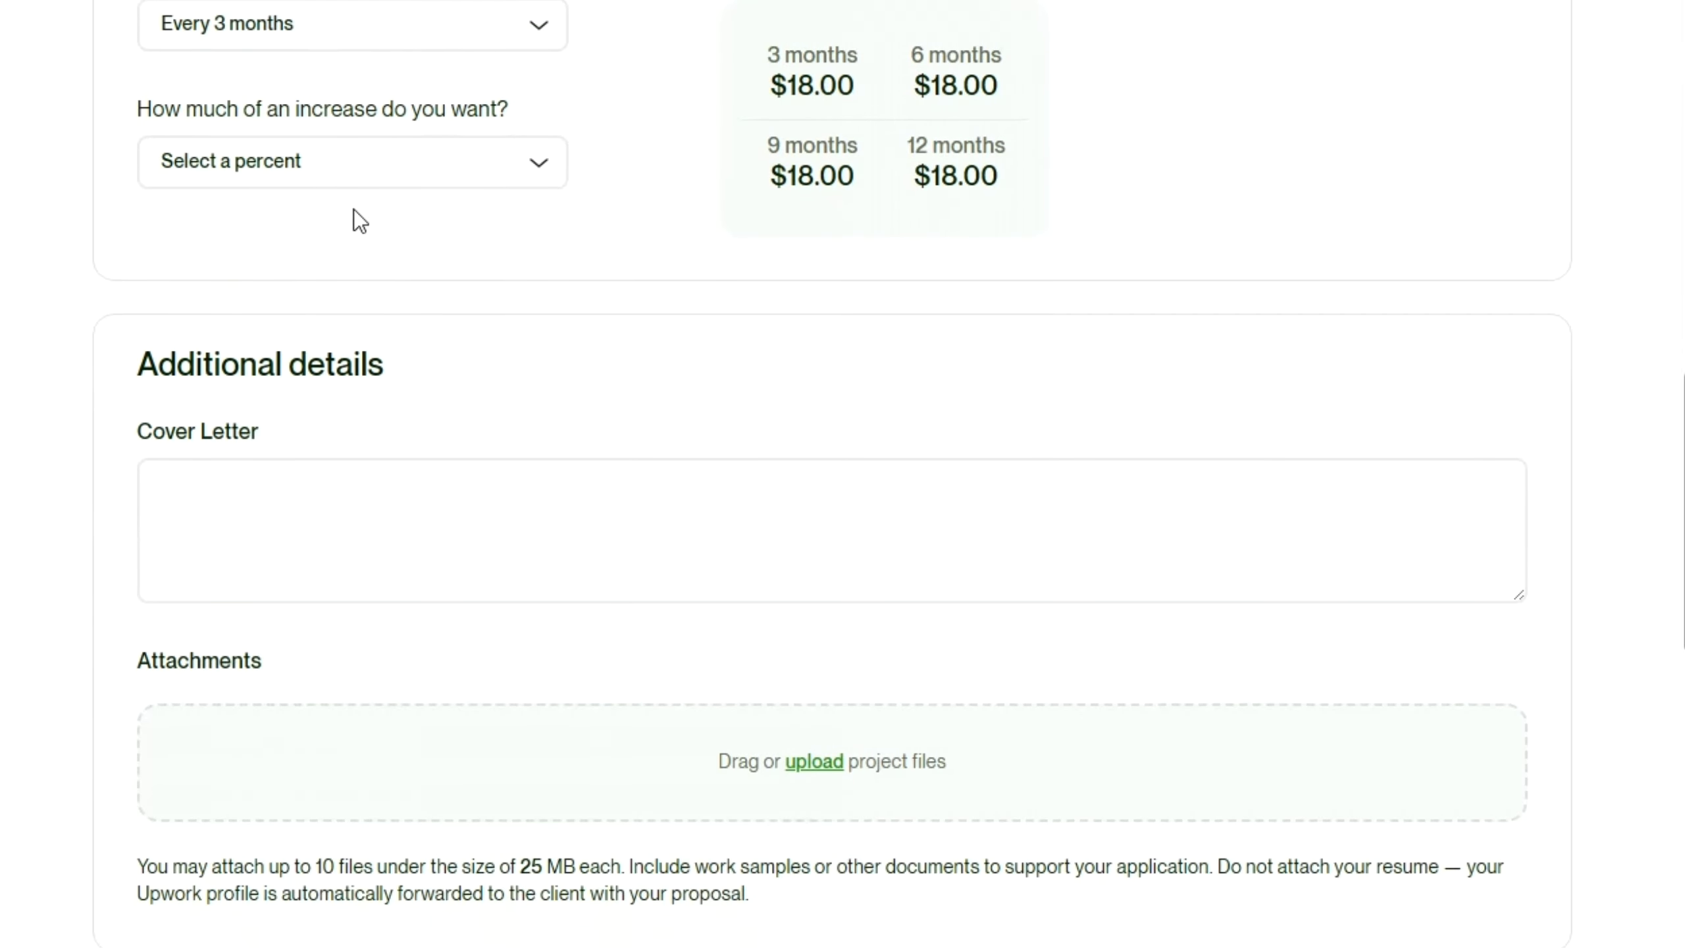
left_click(434, 178)
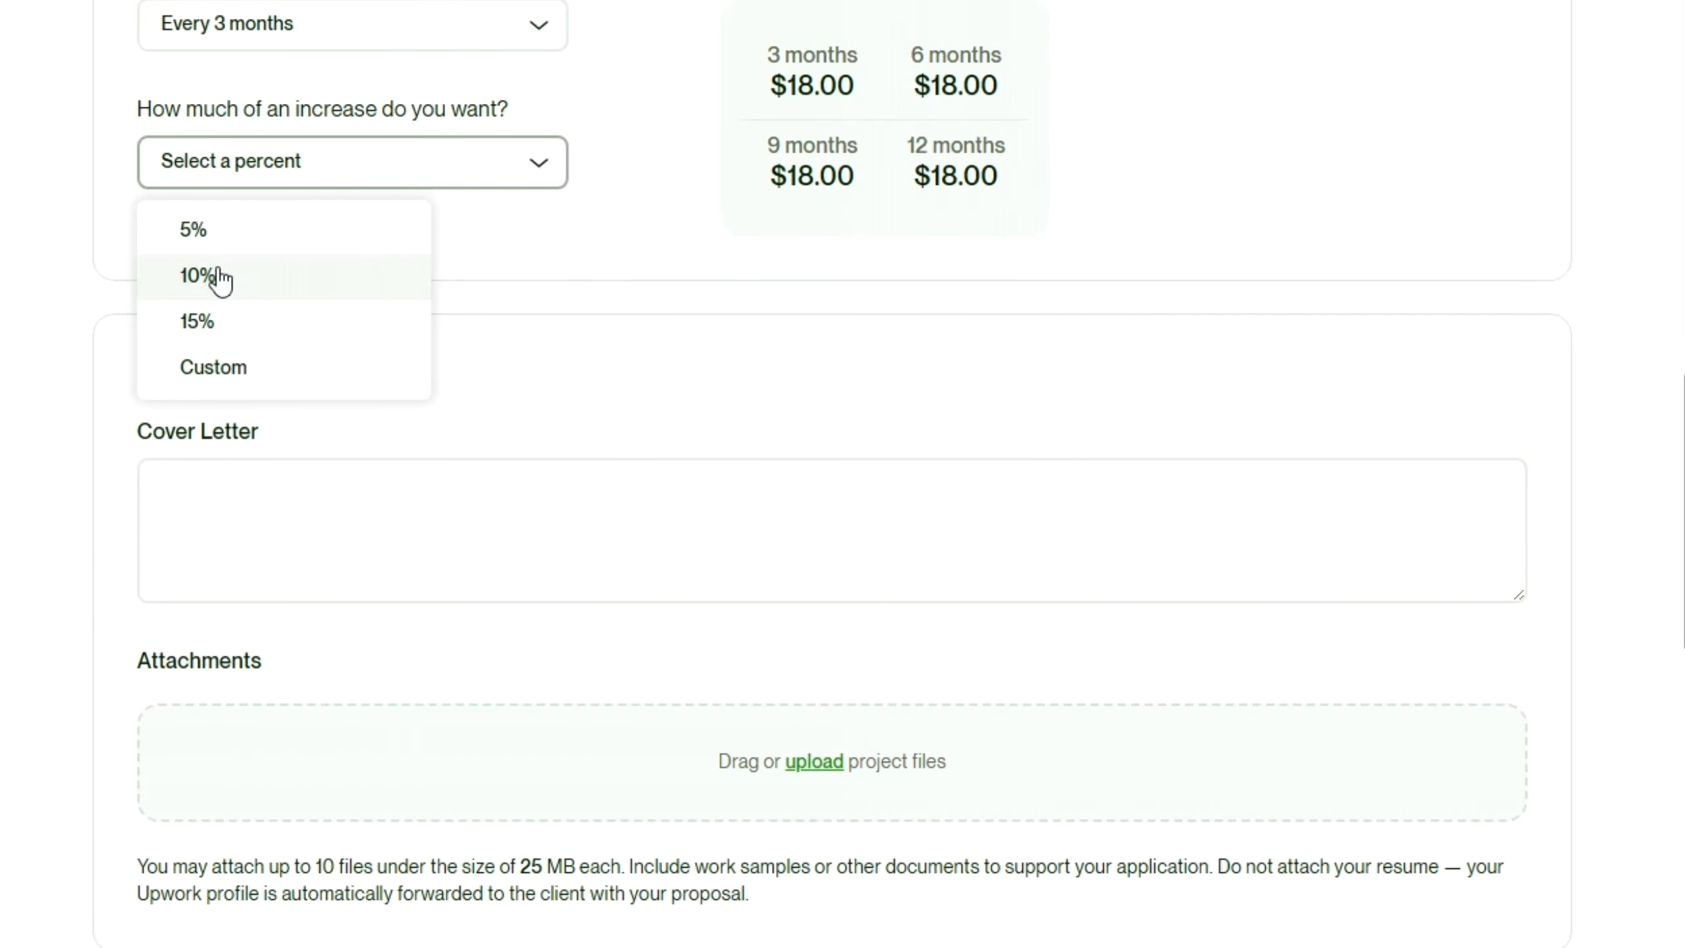
left_click(219, 278)
scroll(530, 175, "down", 3)
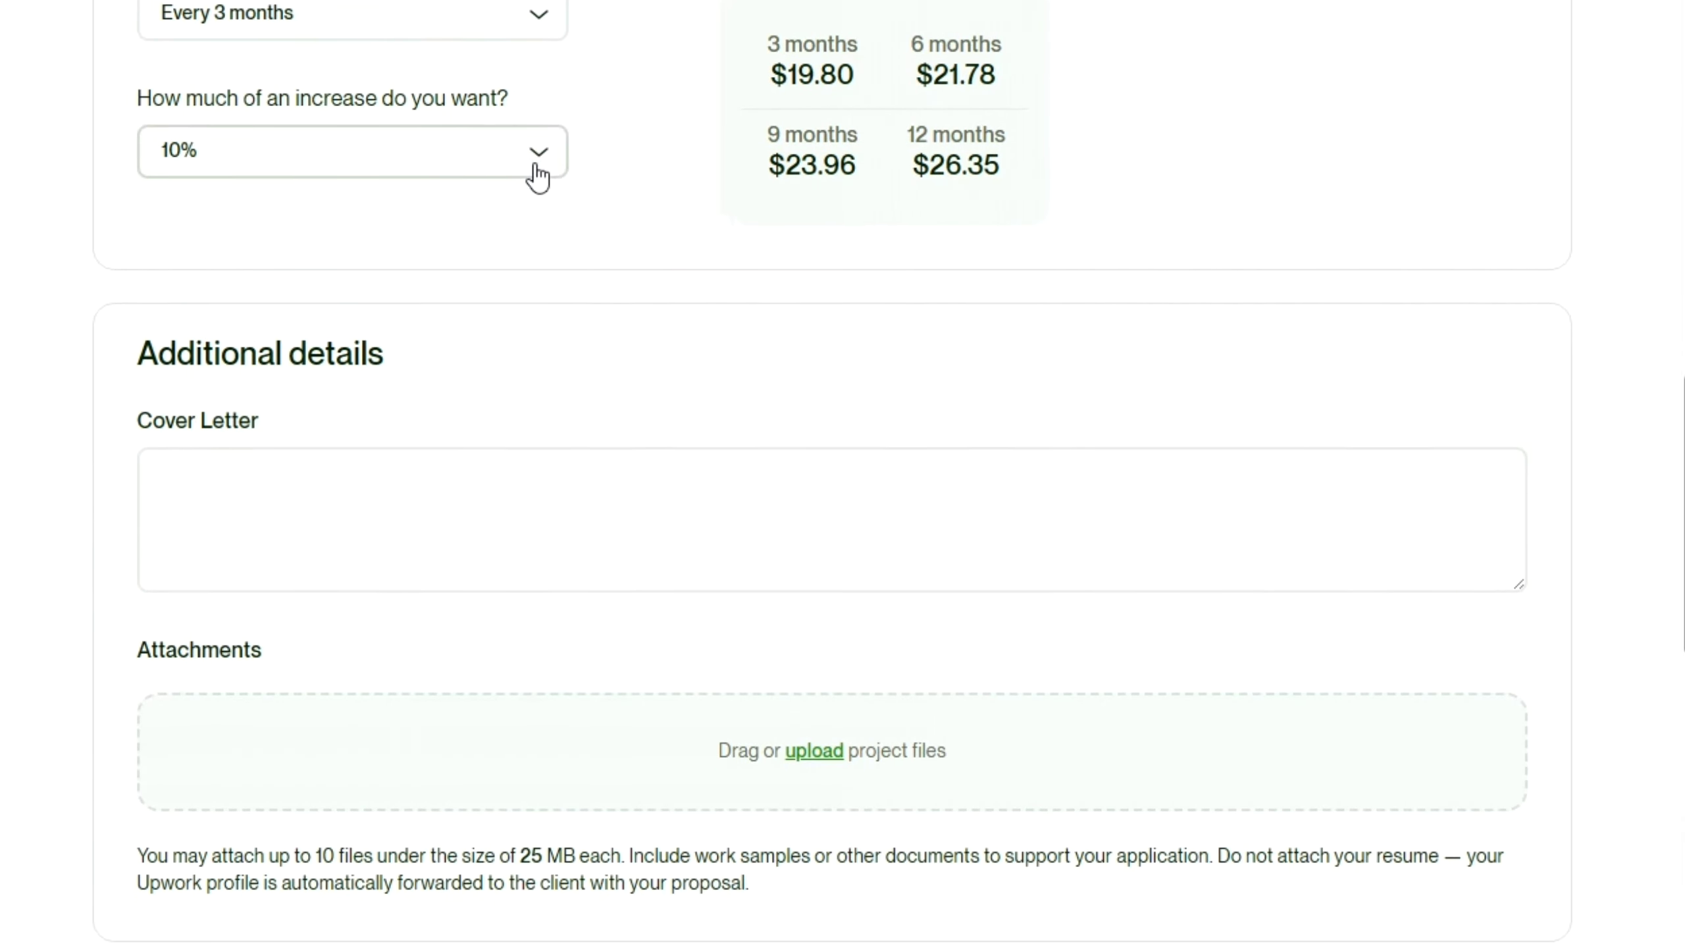
scroll(730, 166, "up", 3)
Paste the prepared cover letter about French accounting and tax filing into the proposal's additional details.
scroll(903, 156, "down", 3)
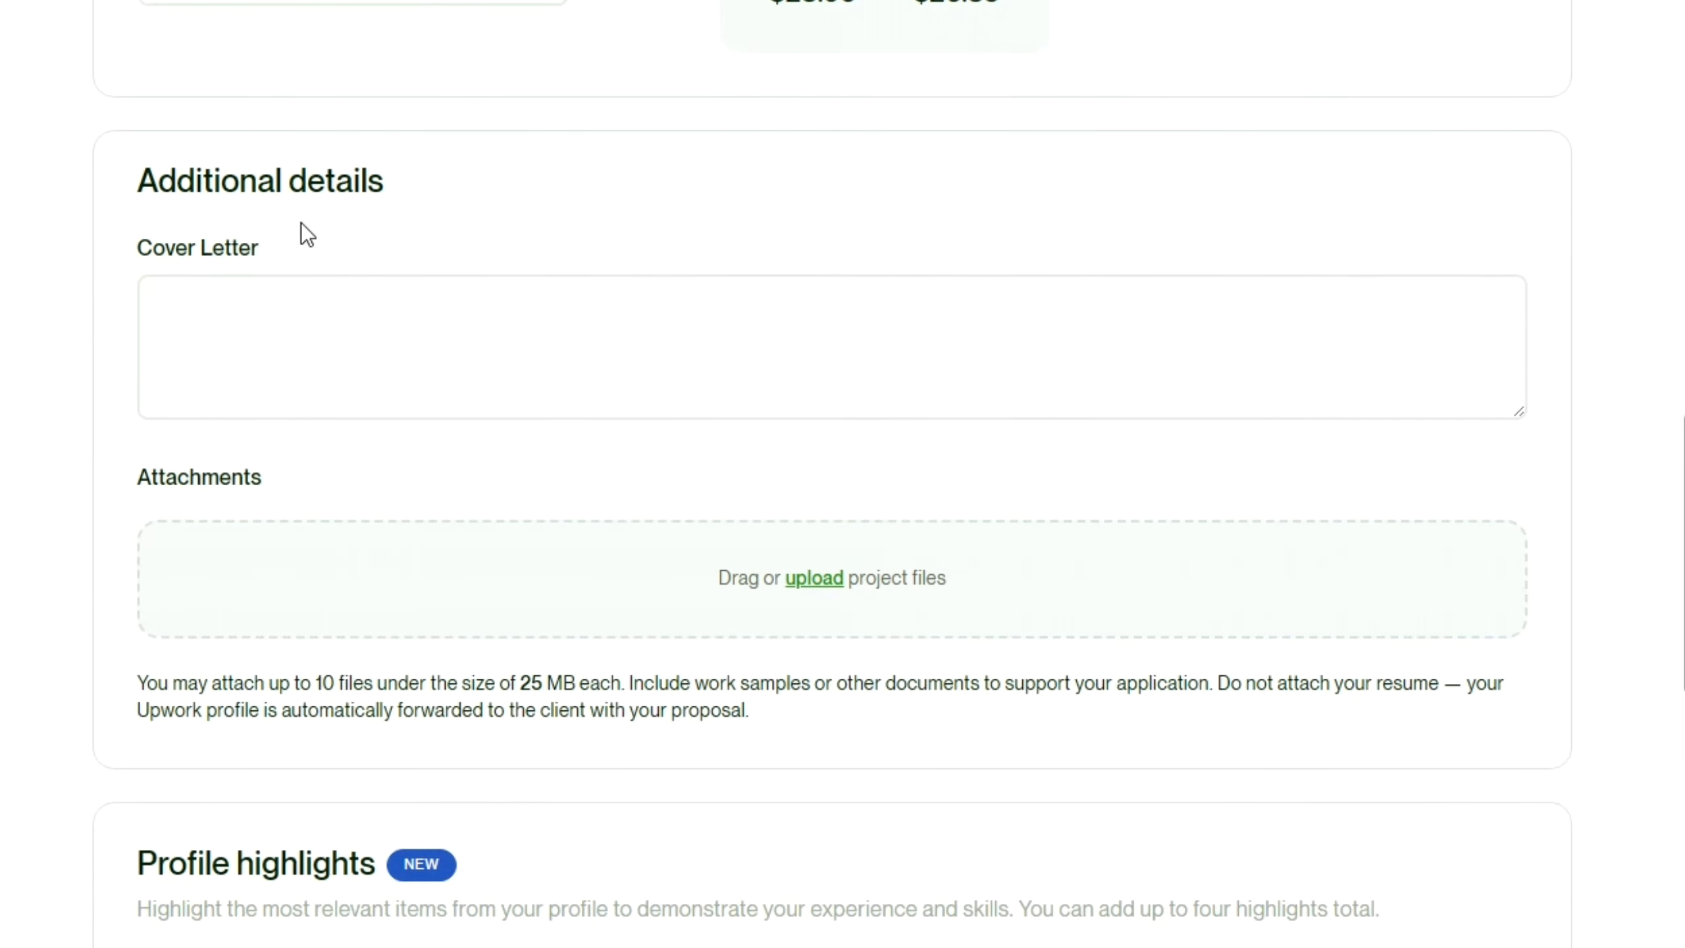
left_click(206, 323)
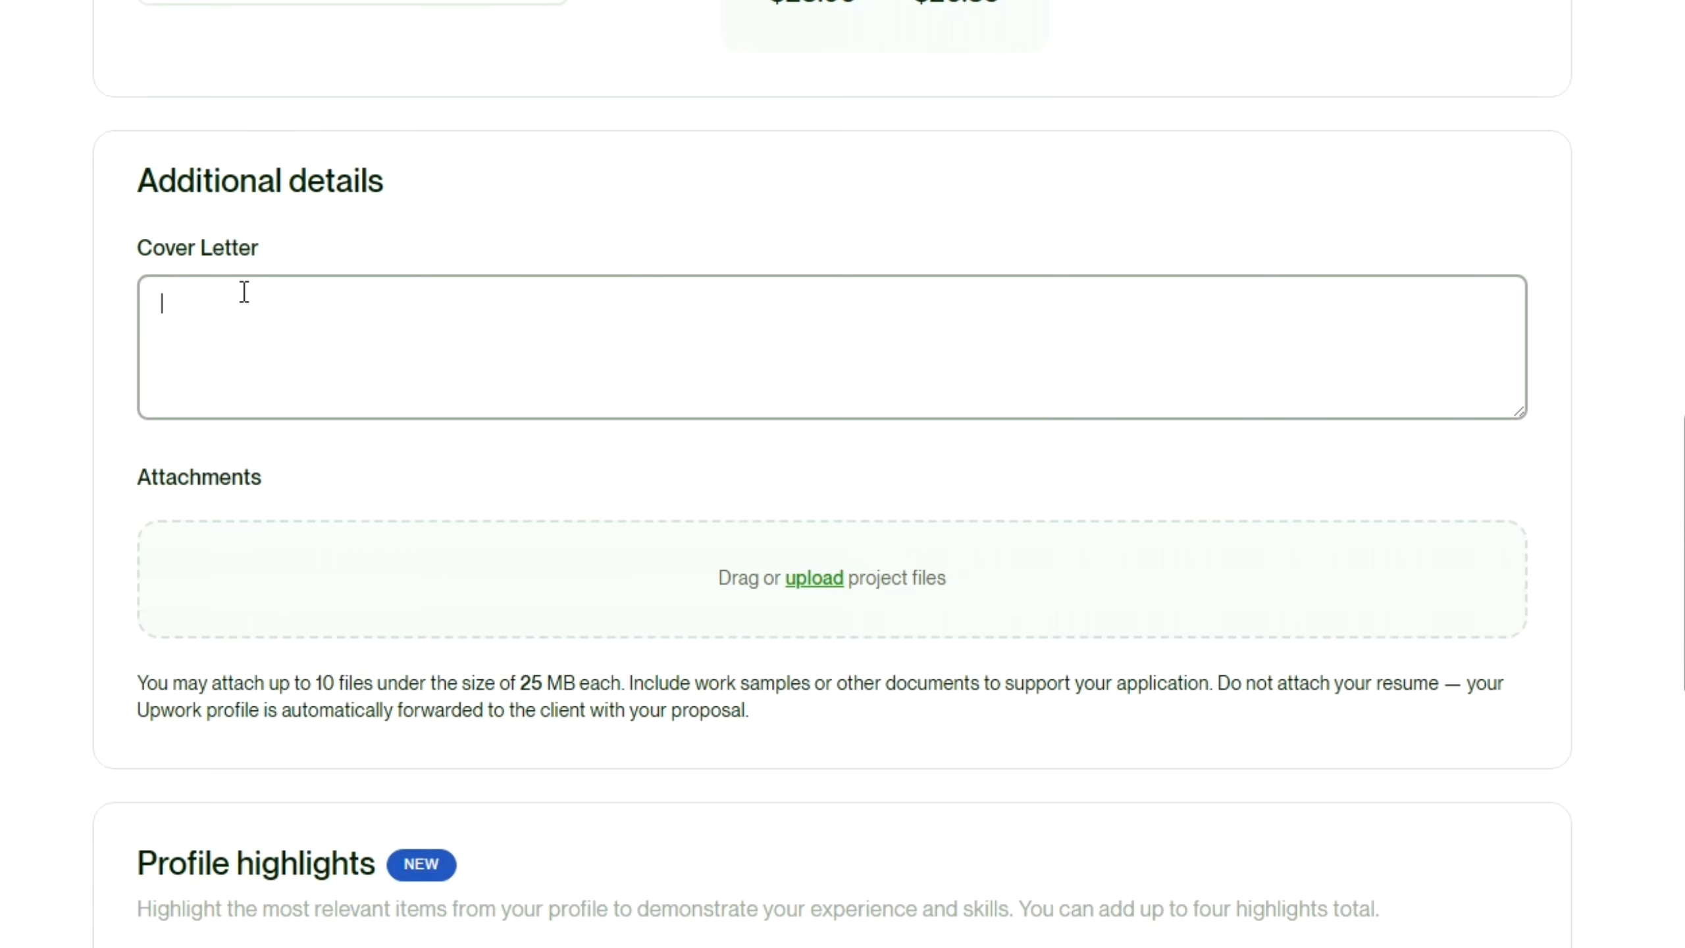
key("ctrl+v")
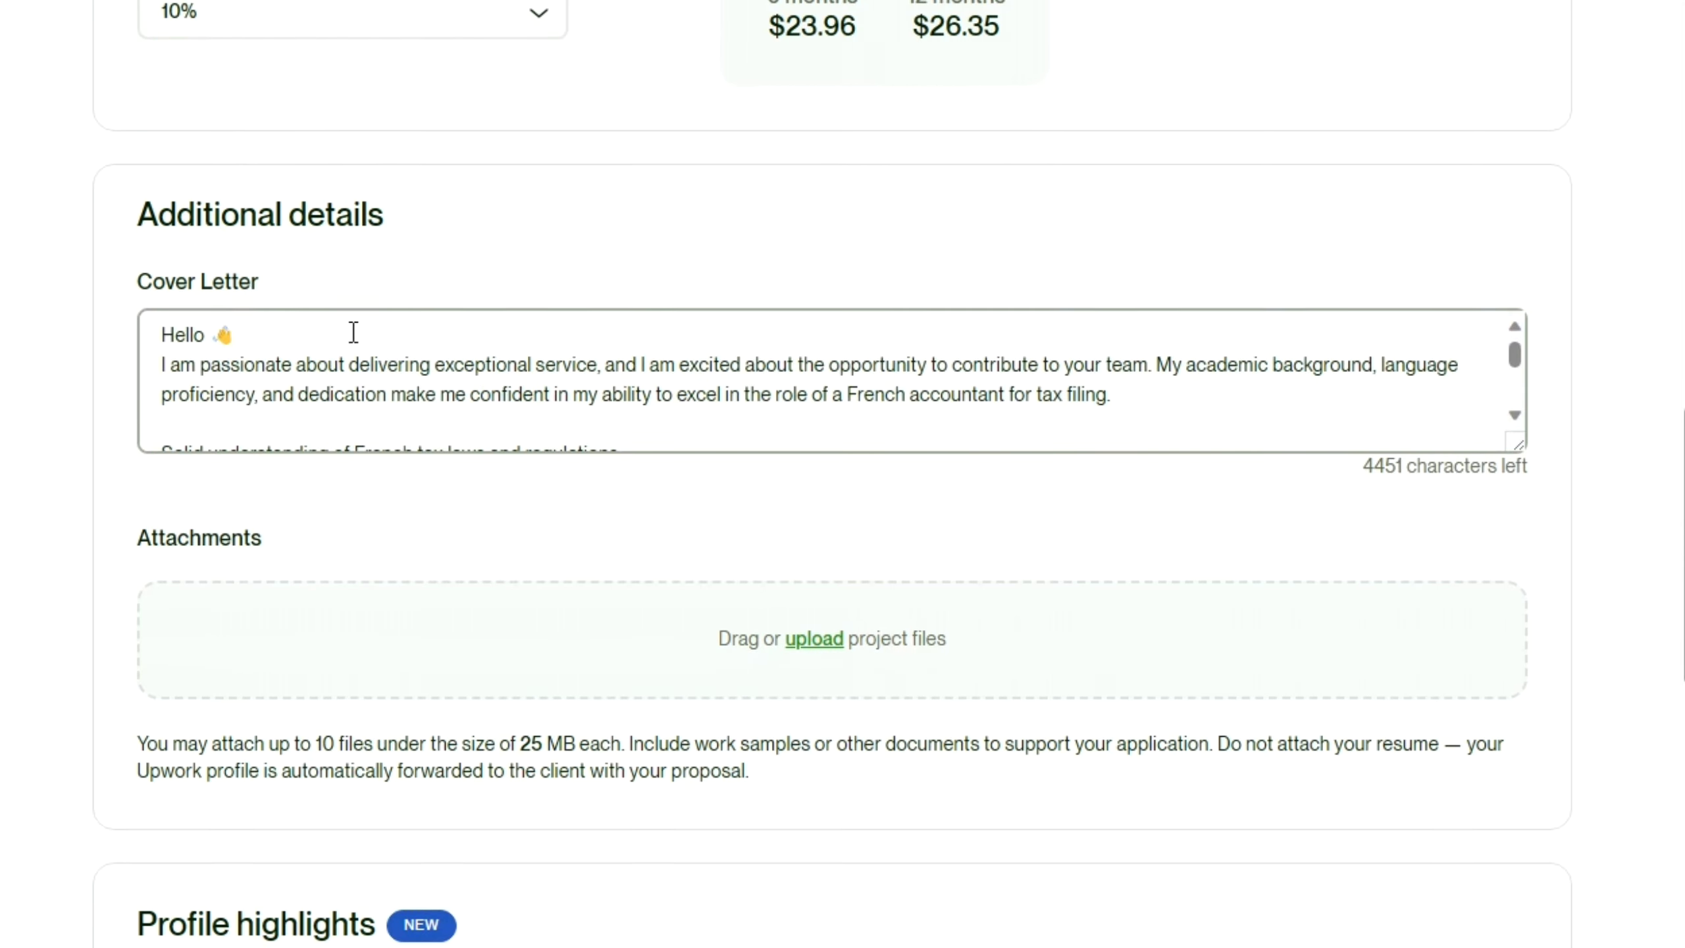
Review the whole cover letter, and check it against the job details, bid terms and attachments section of the proposal.
scroll(399, 351, "down", 2)
scroll(511, 372, "down", 3)
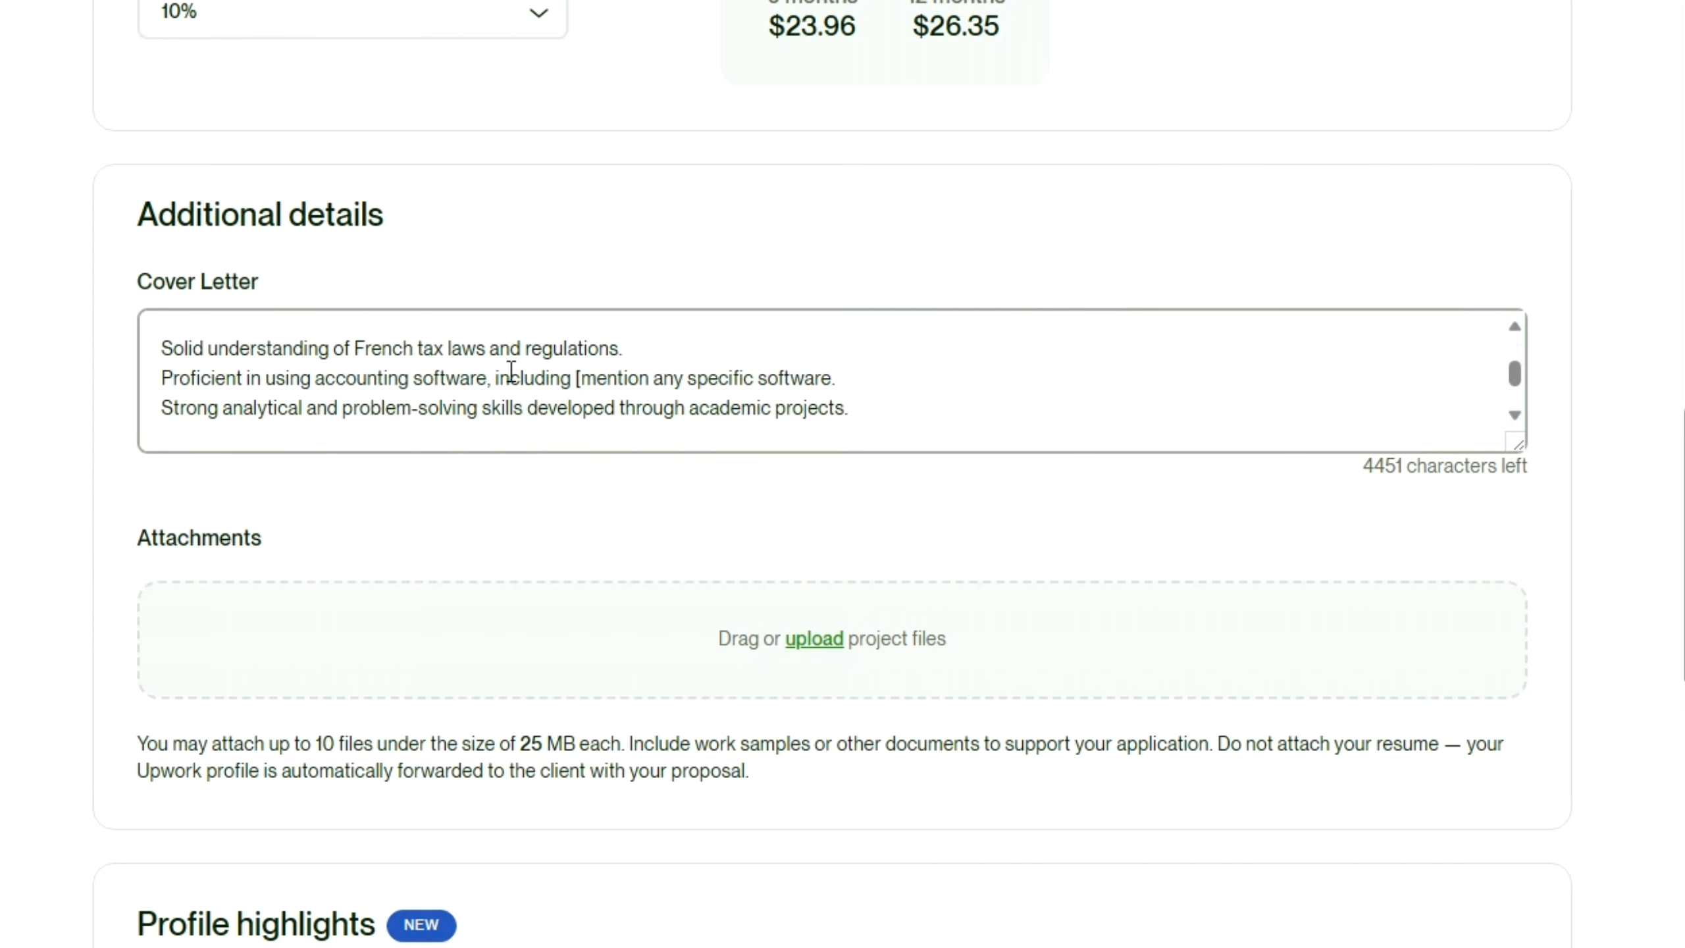
scroll(542, 396, "down", 4)
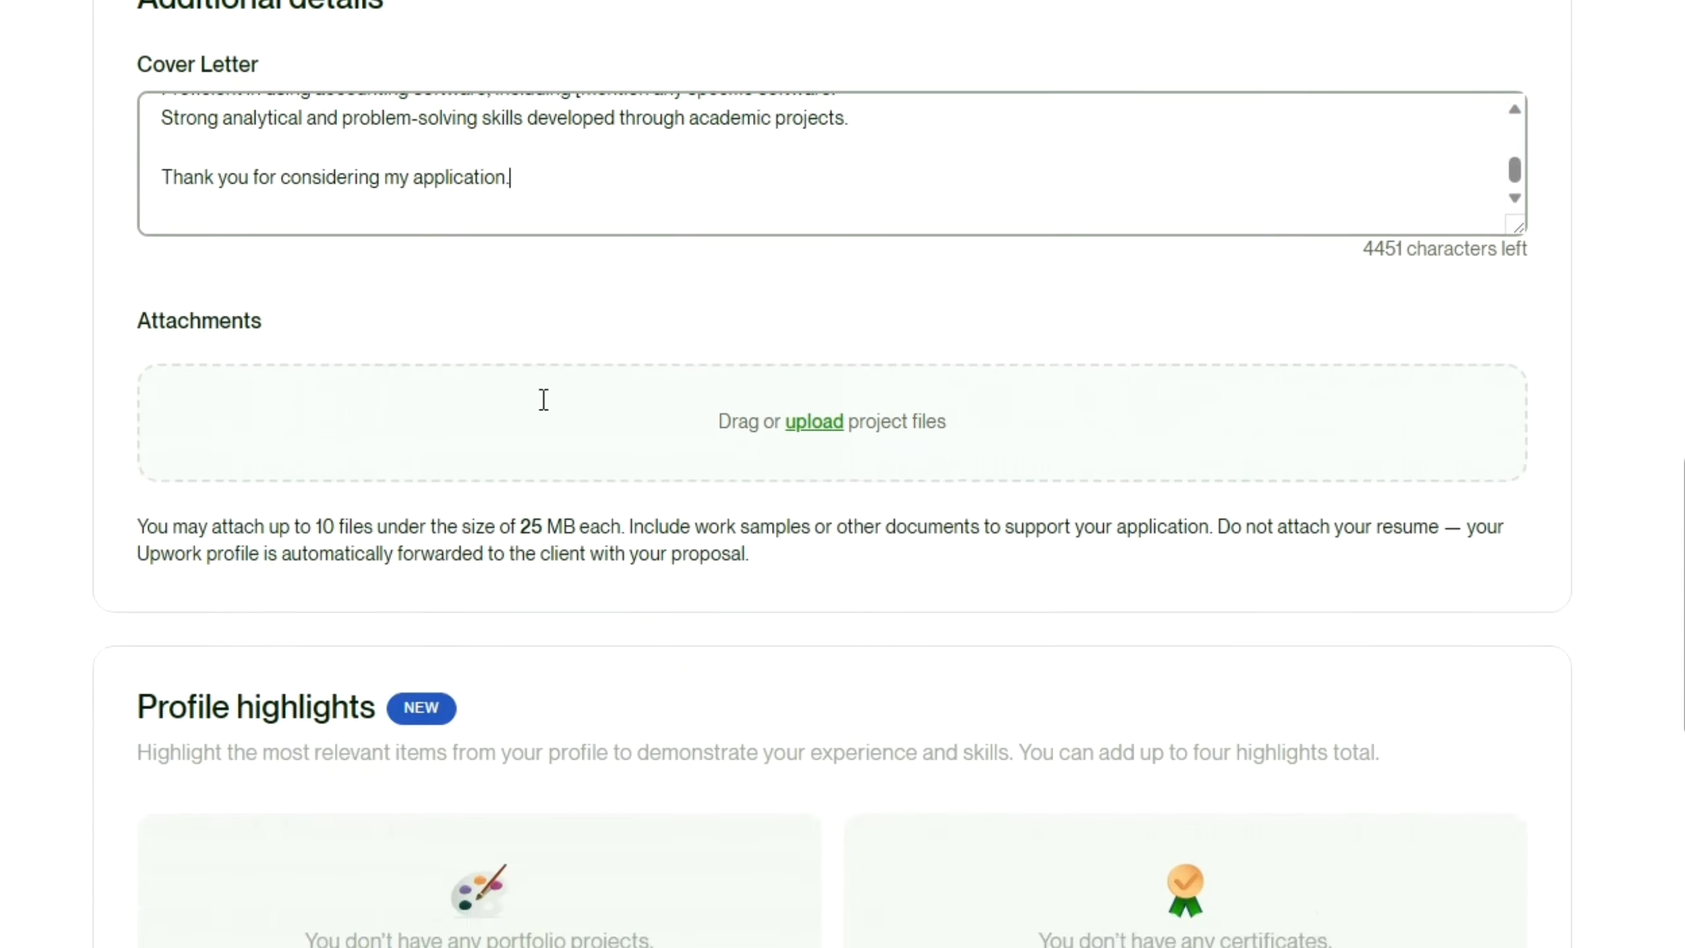
scroll(513, 176, "up", 4)
scroll(448, 398, "up", 5)
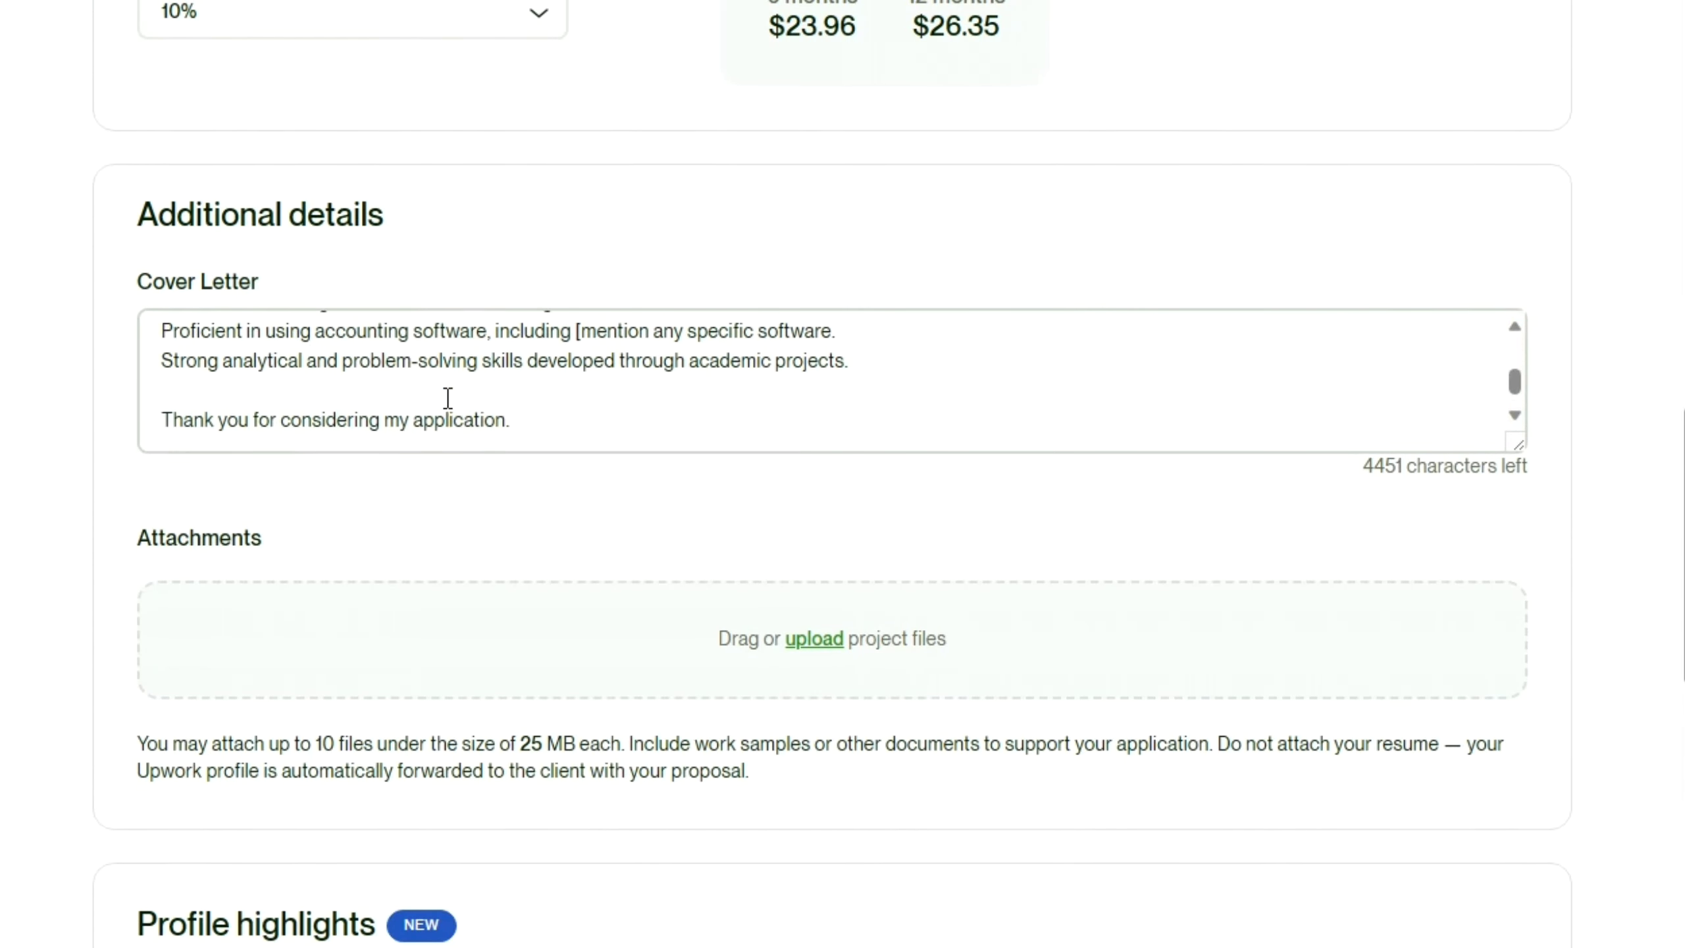
scroll(450, 272, "up", 5)
scroll(463, 277, "up", 15)
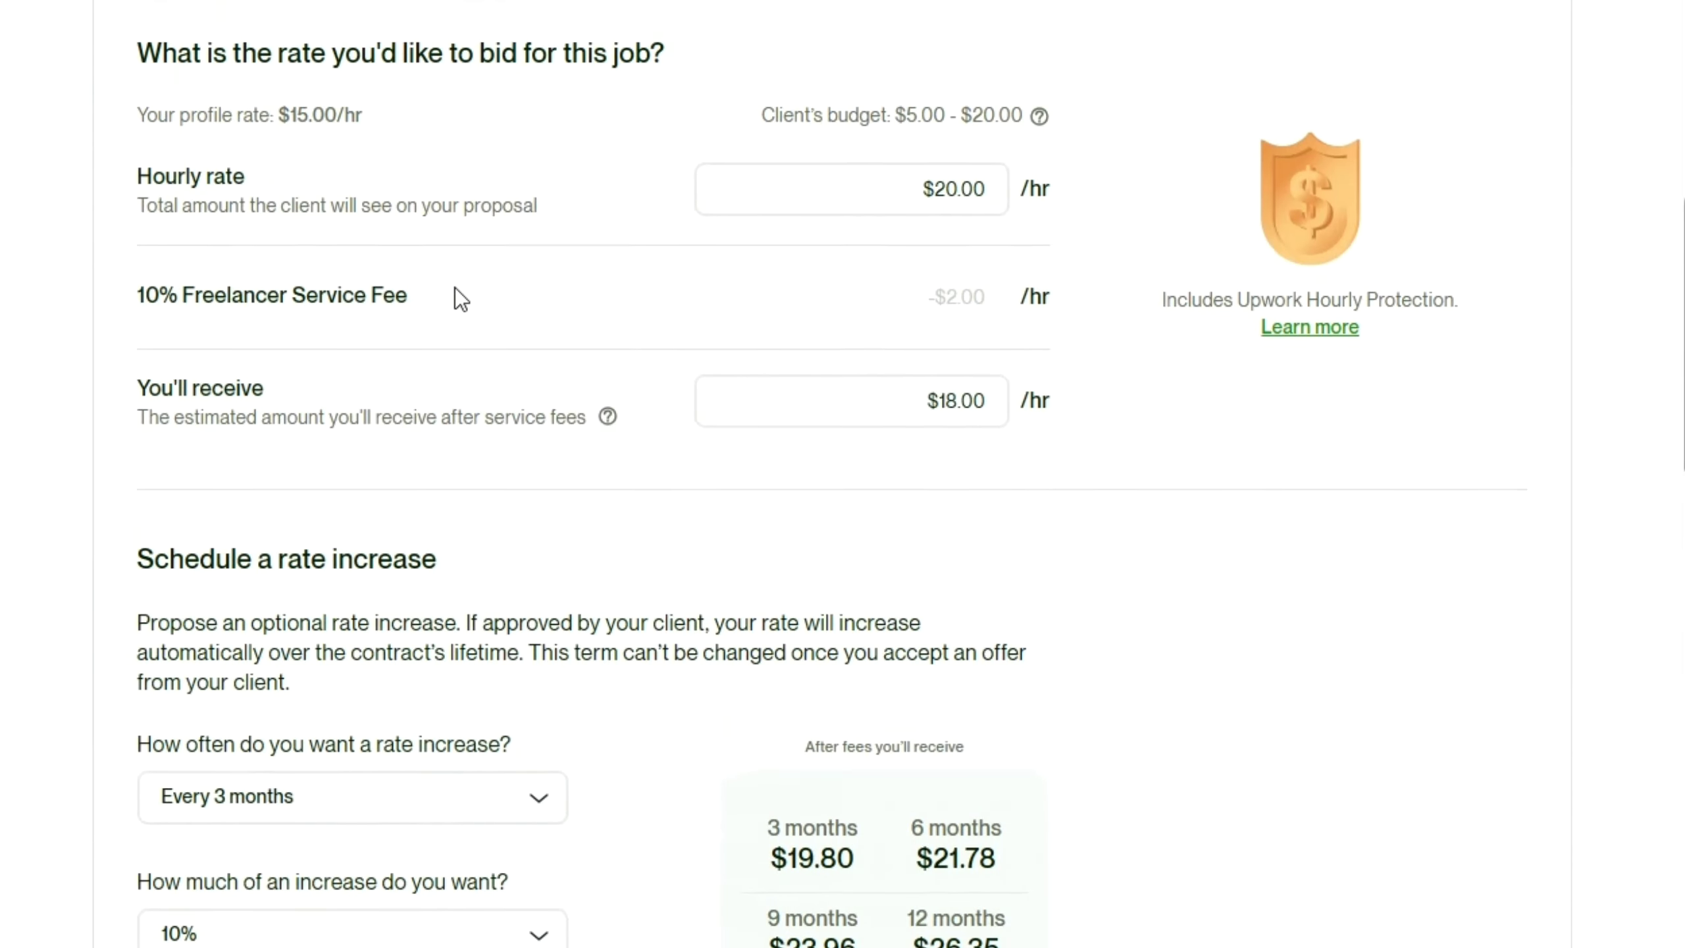
scroll(216, 154, "up", 5)
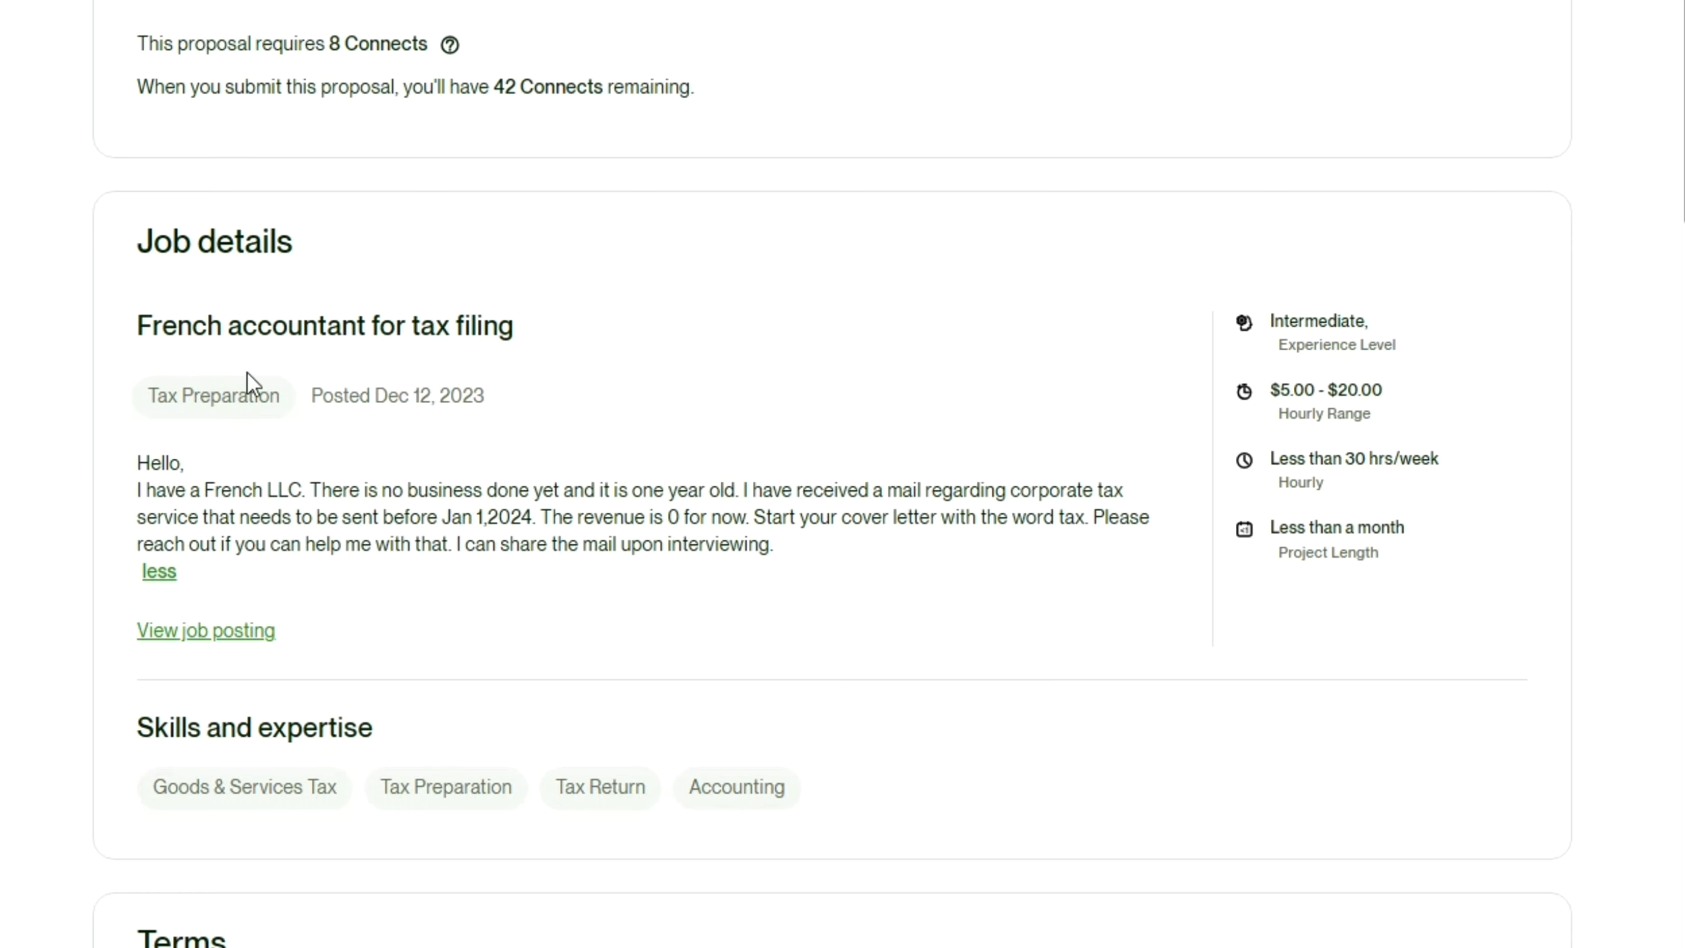
scroll(329, 425, "down", 19)
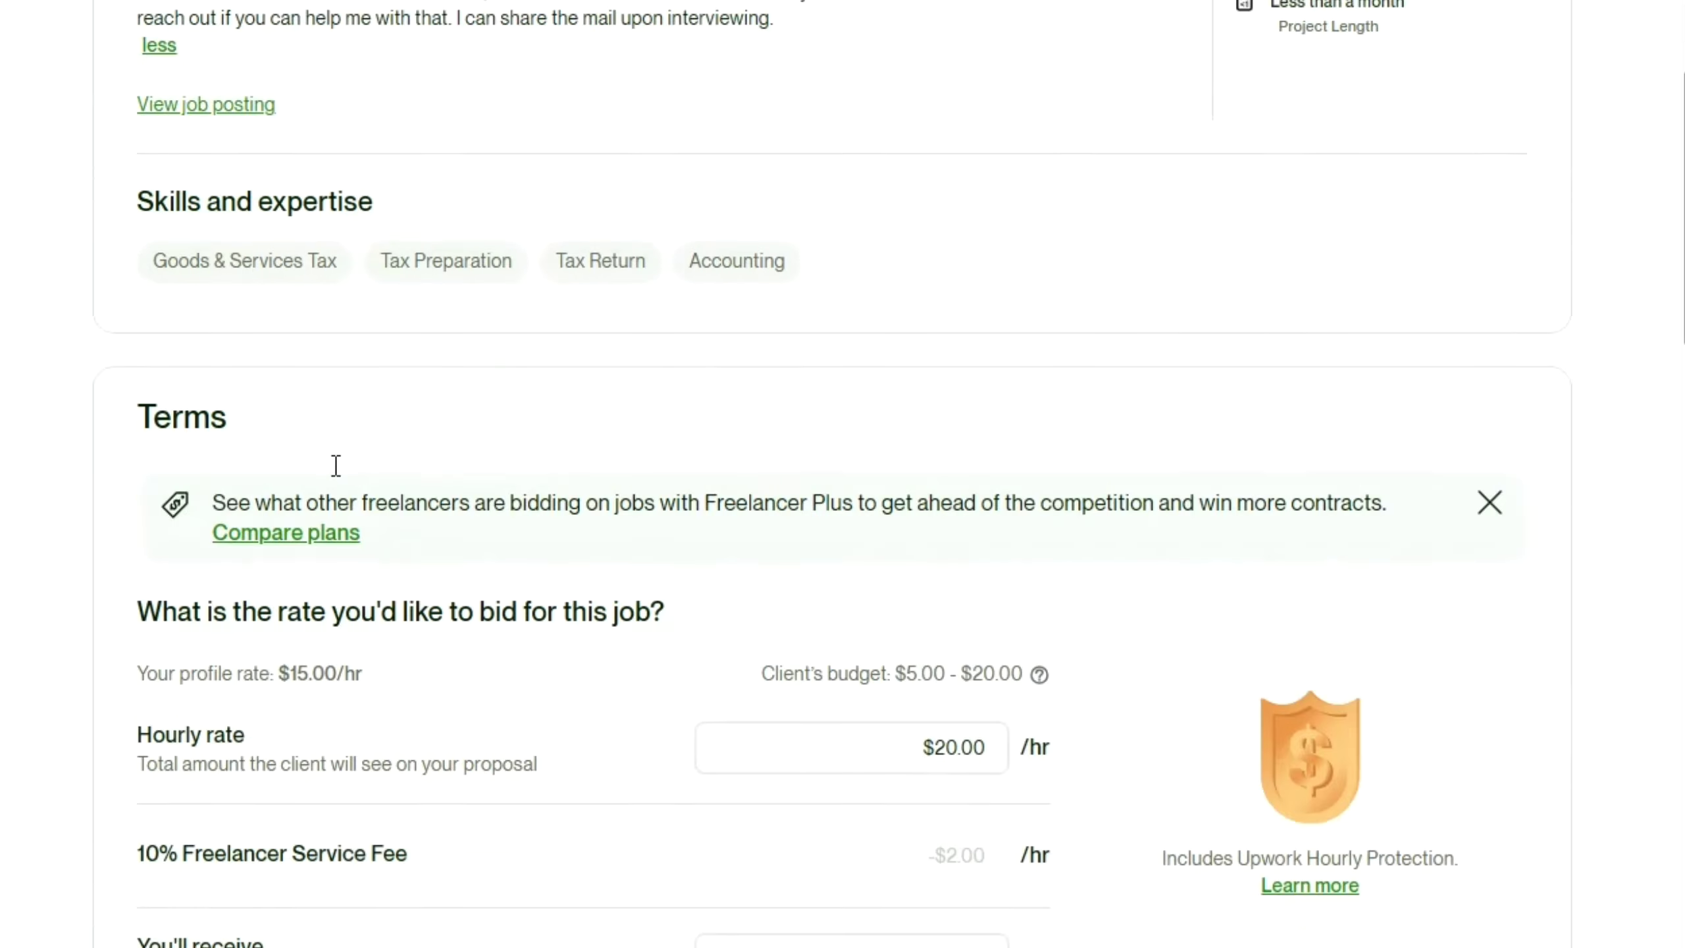
scroll(341, 469, "down", 8)
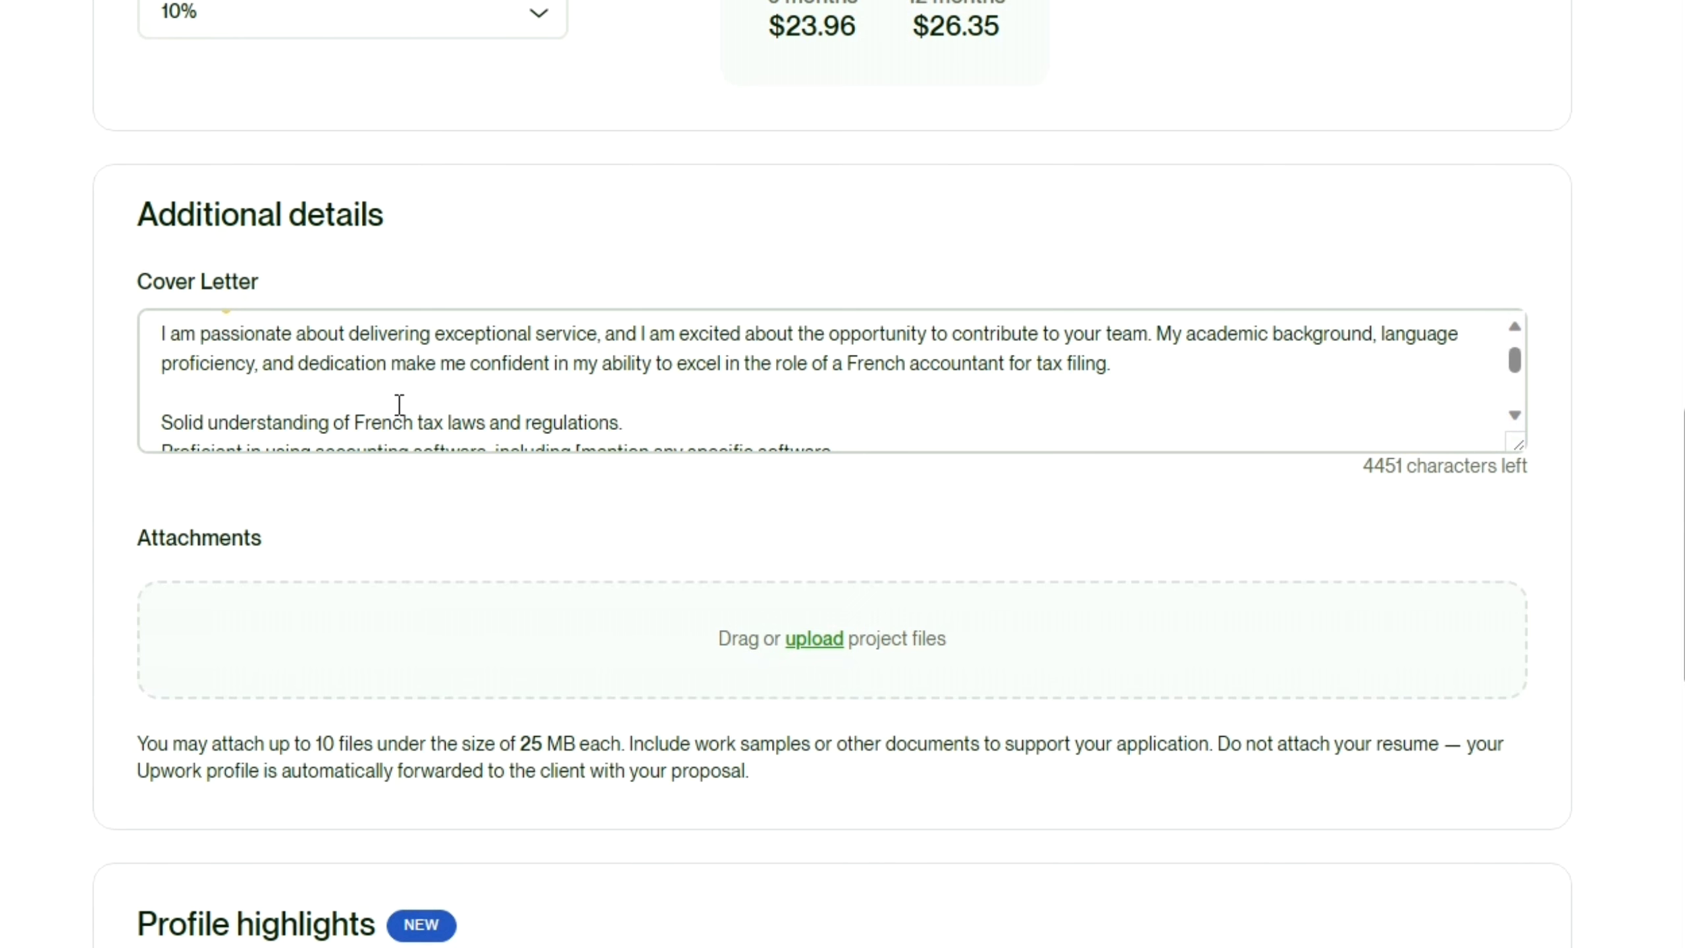
scroll(444, 339, "down", 1)
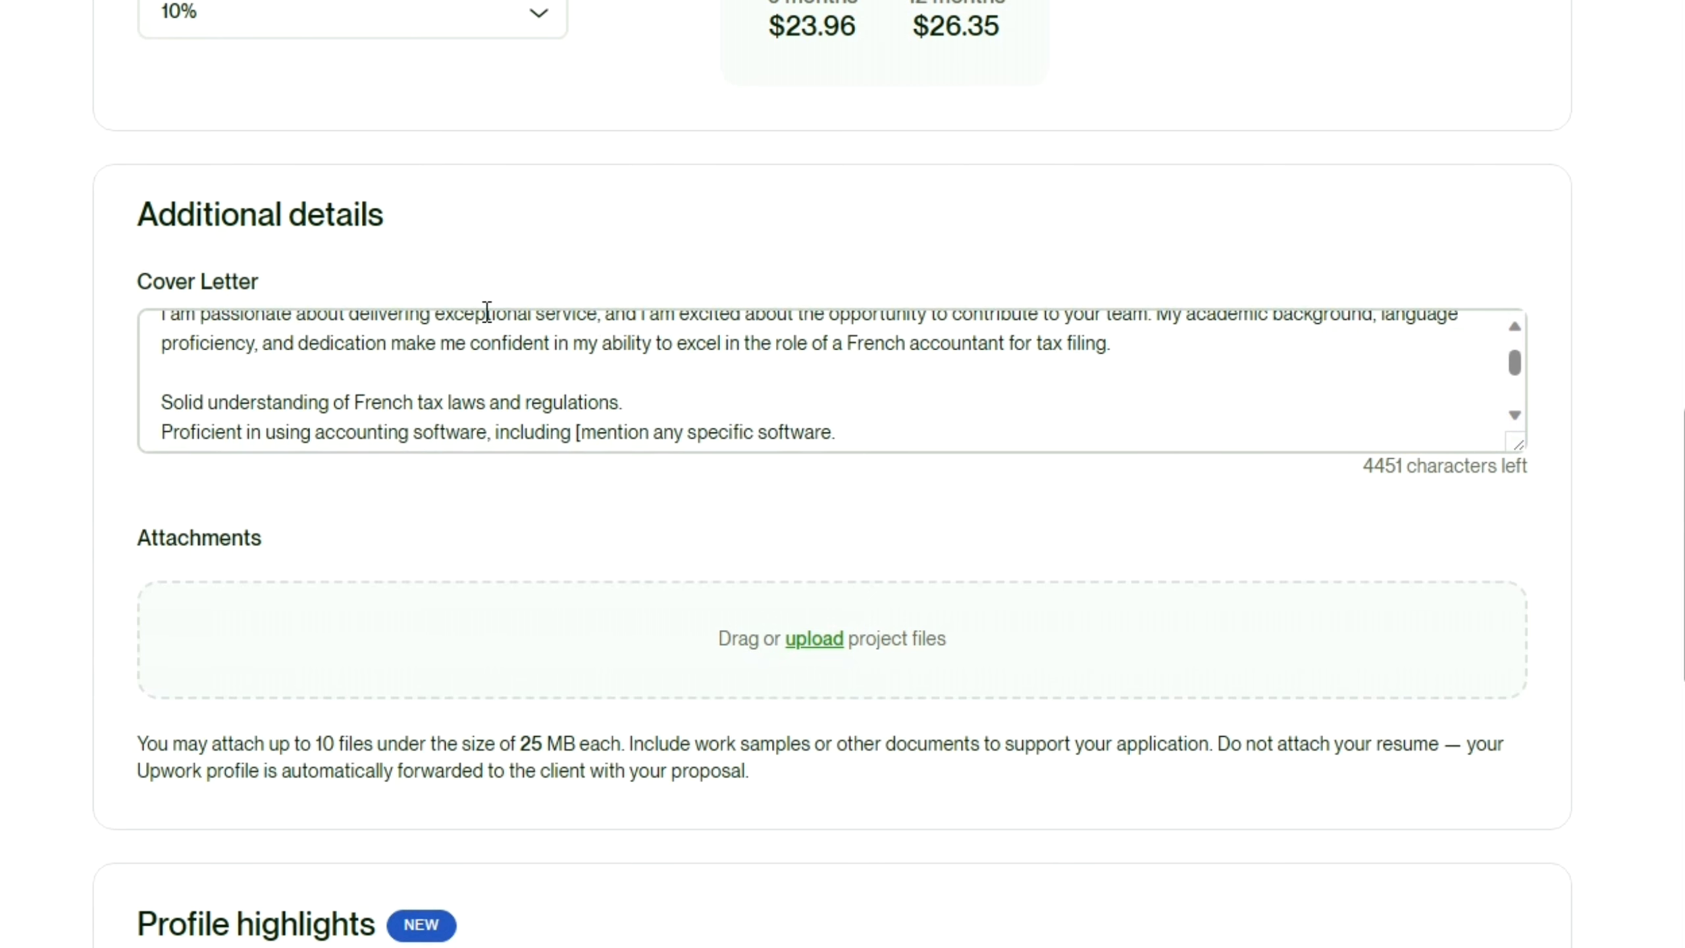
scroll(259, 354, "down", 3)
double_click(259, 353)
left_click(345, 362)
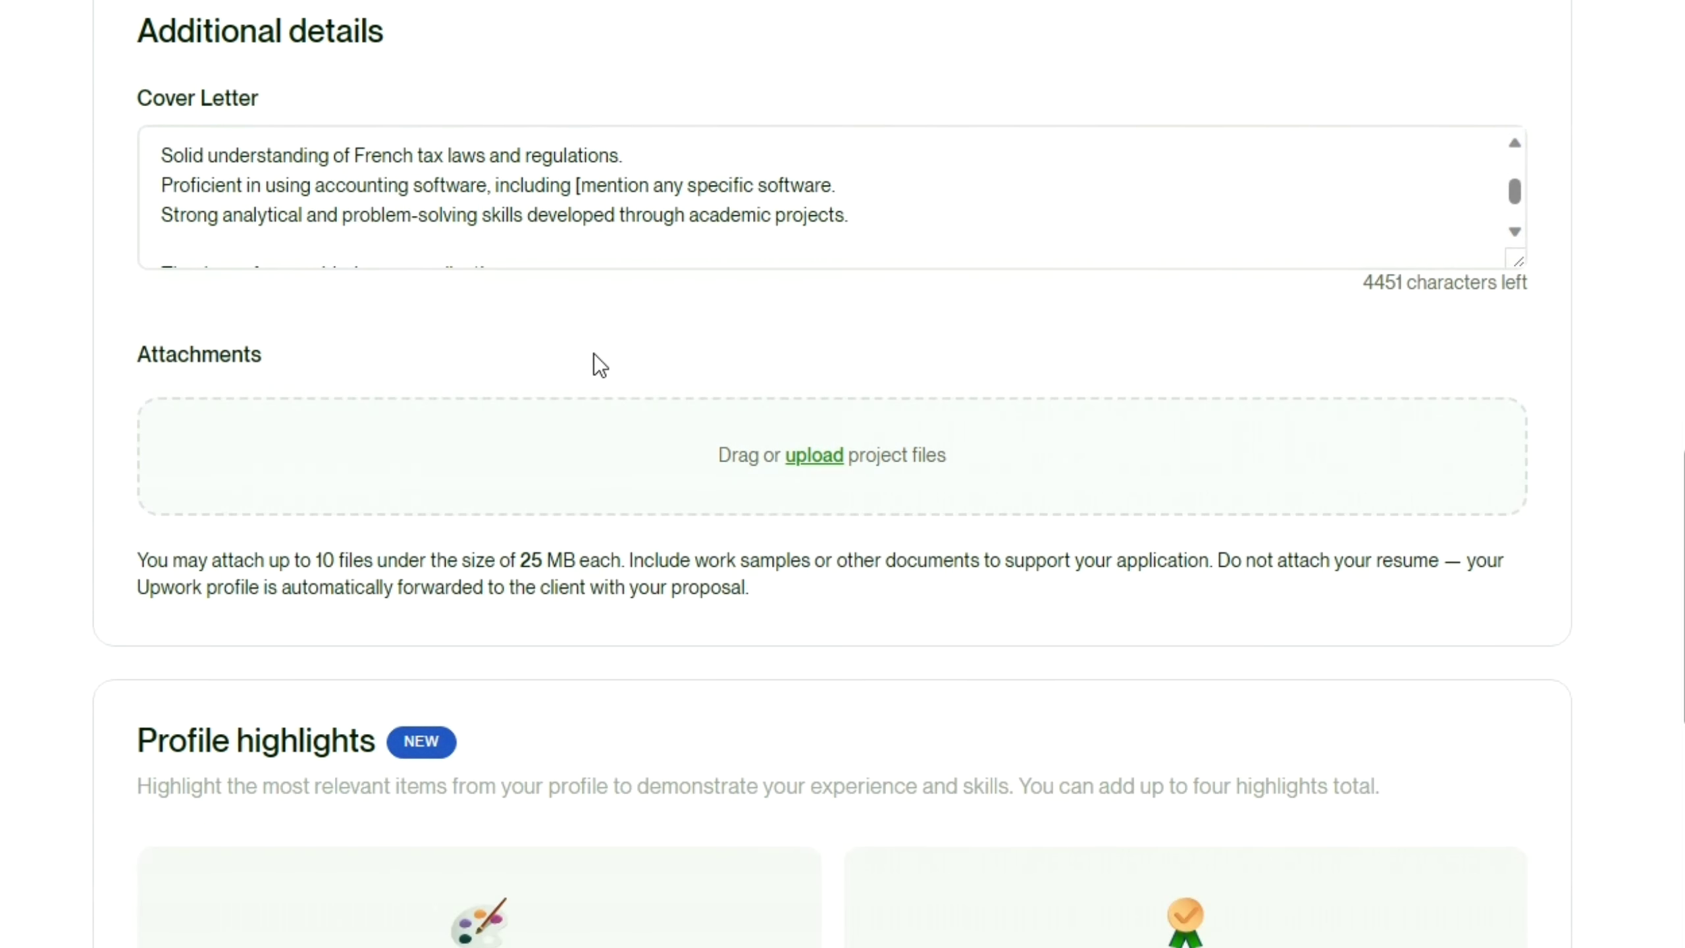
Check the end of the cover letter and the proposal's attachments, profile highlights and boost bidding sections.
scroll(629, 334, "down", 2)
scroll(630, 334, "down", 1)
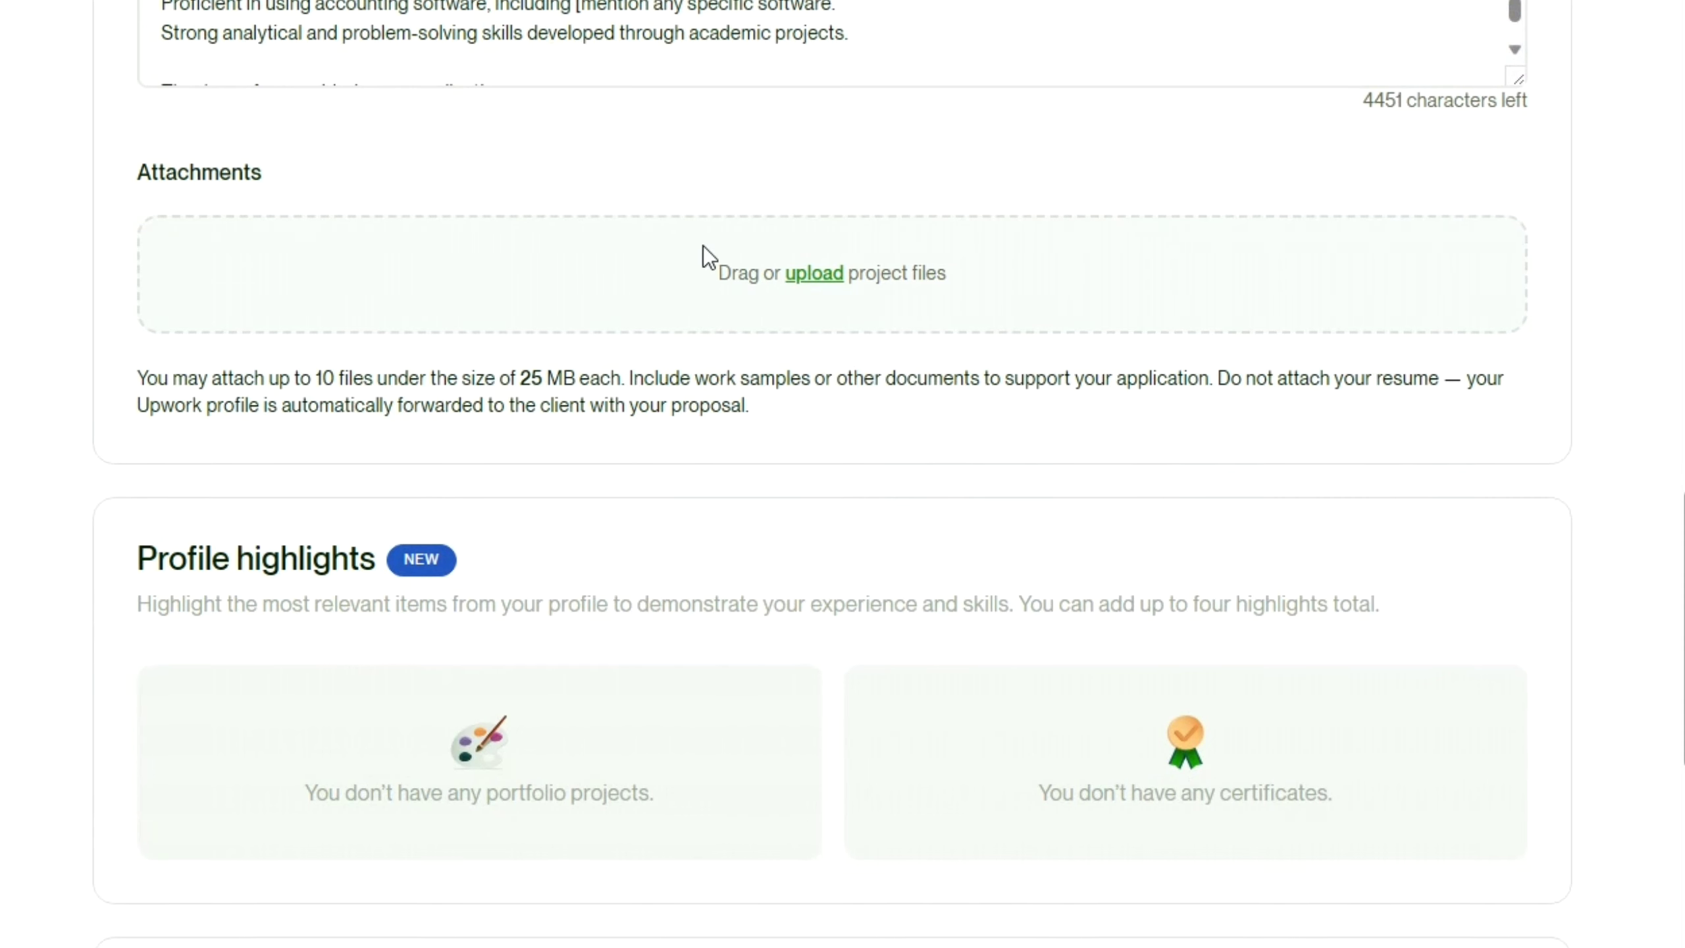
scroll(699, 256, "up", 3)
scroll(635, 249, "down", 3)
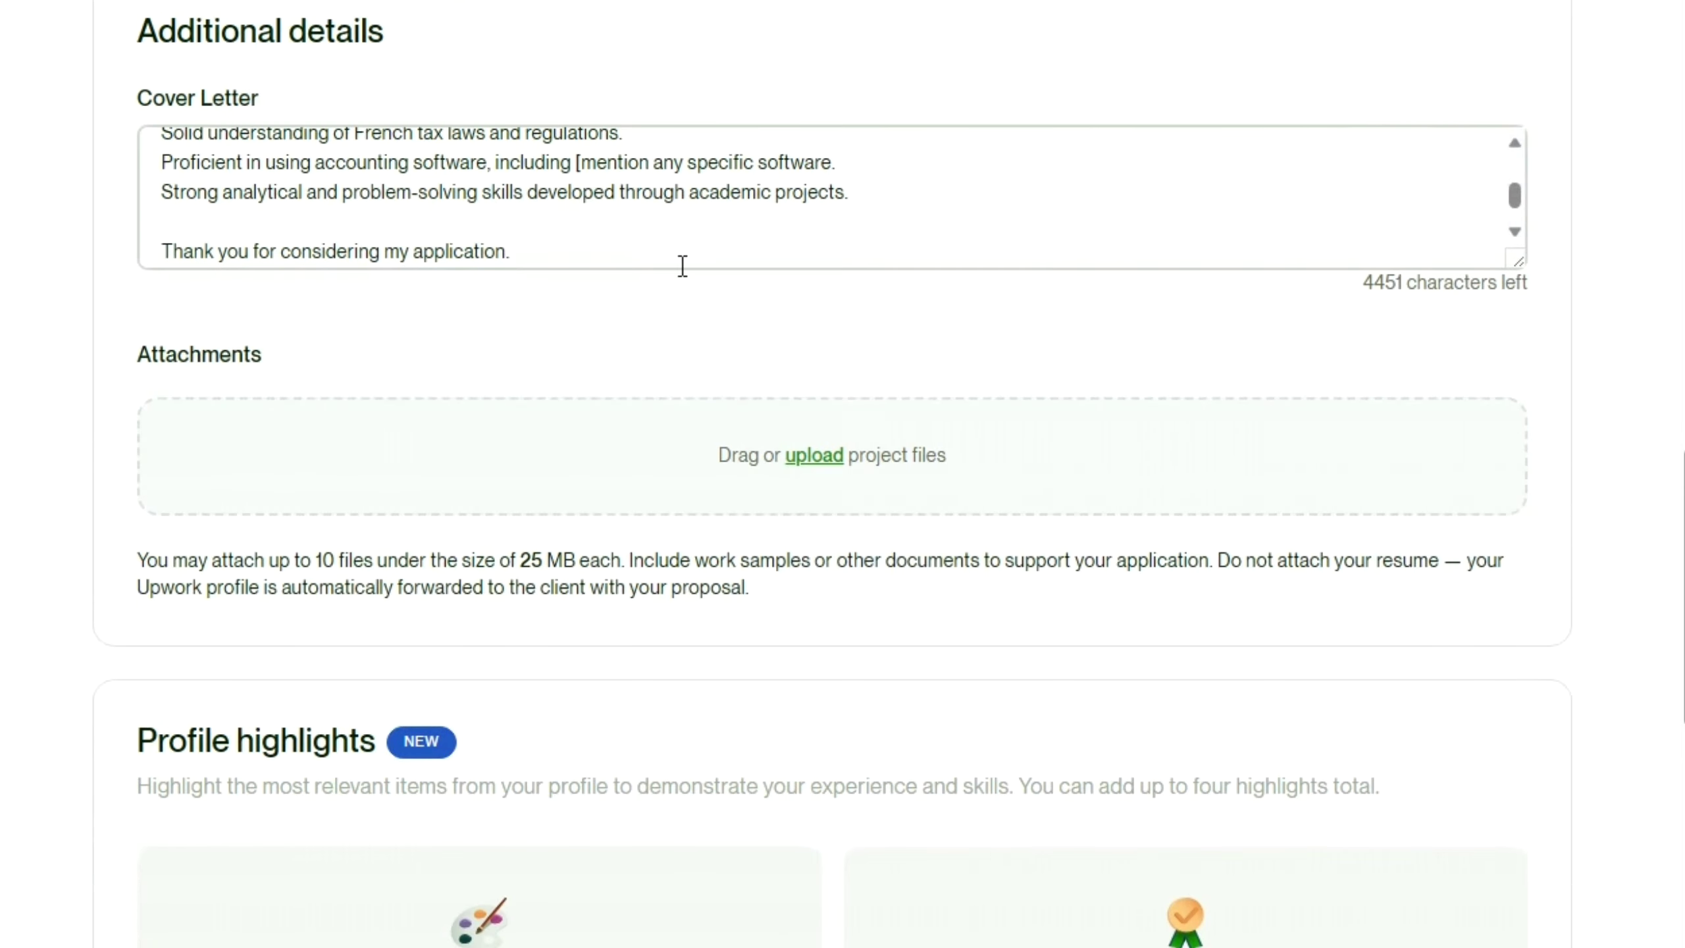
scroll(750, 306, "down", 3)
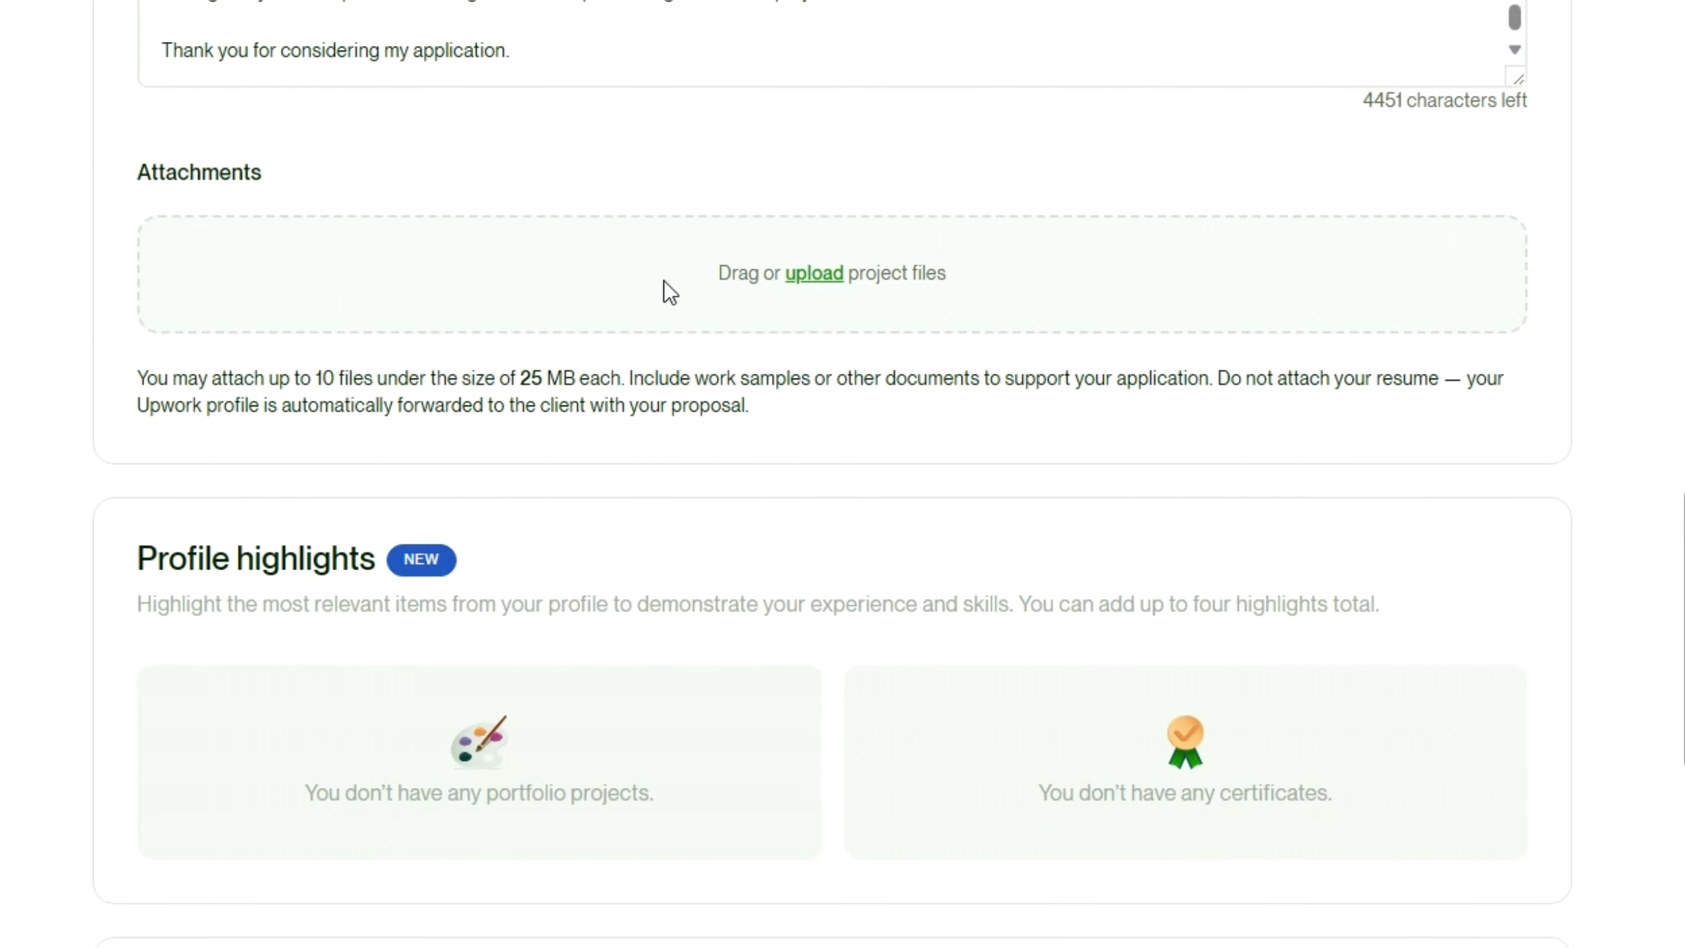
scroll(663, 281, "down", 3)
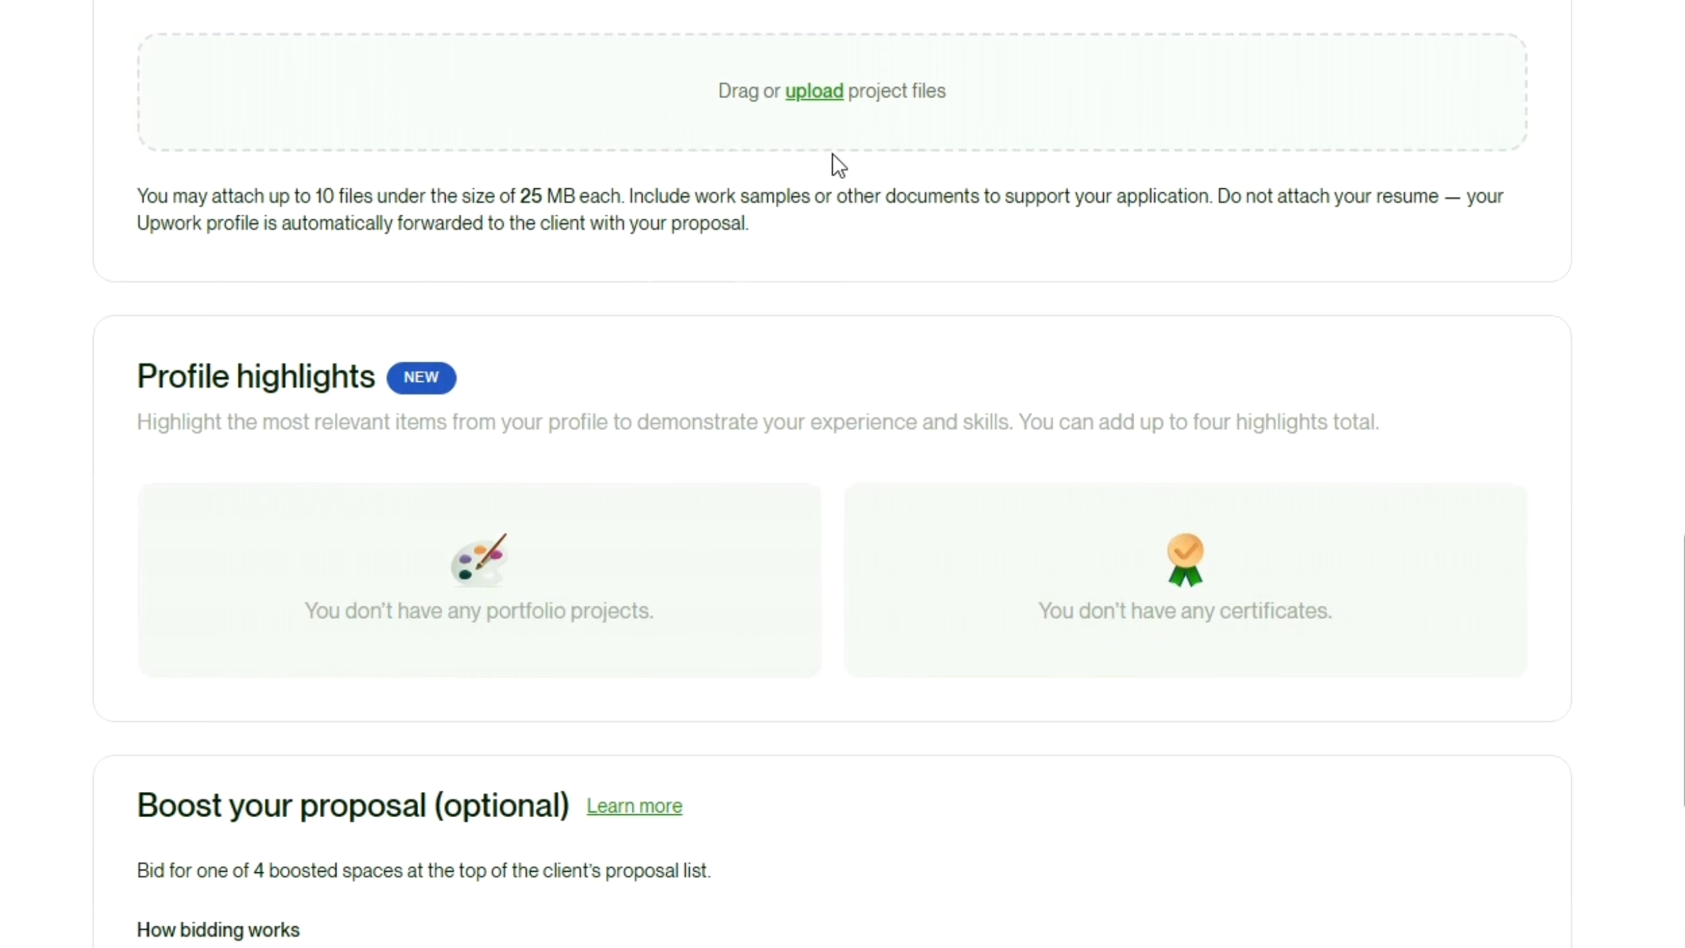
scroll(832, 169, "down", 9)
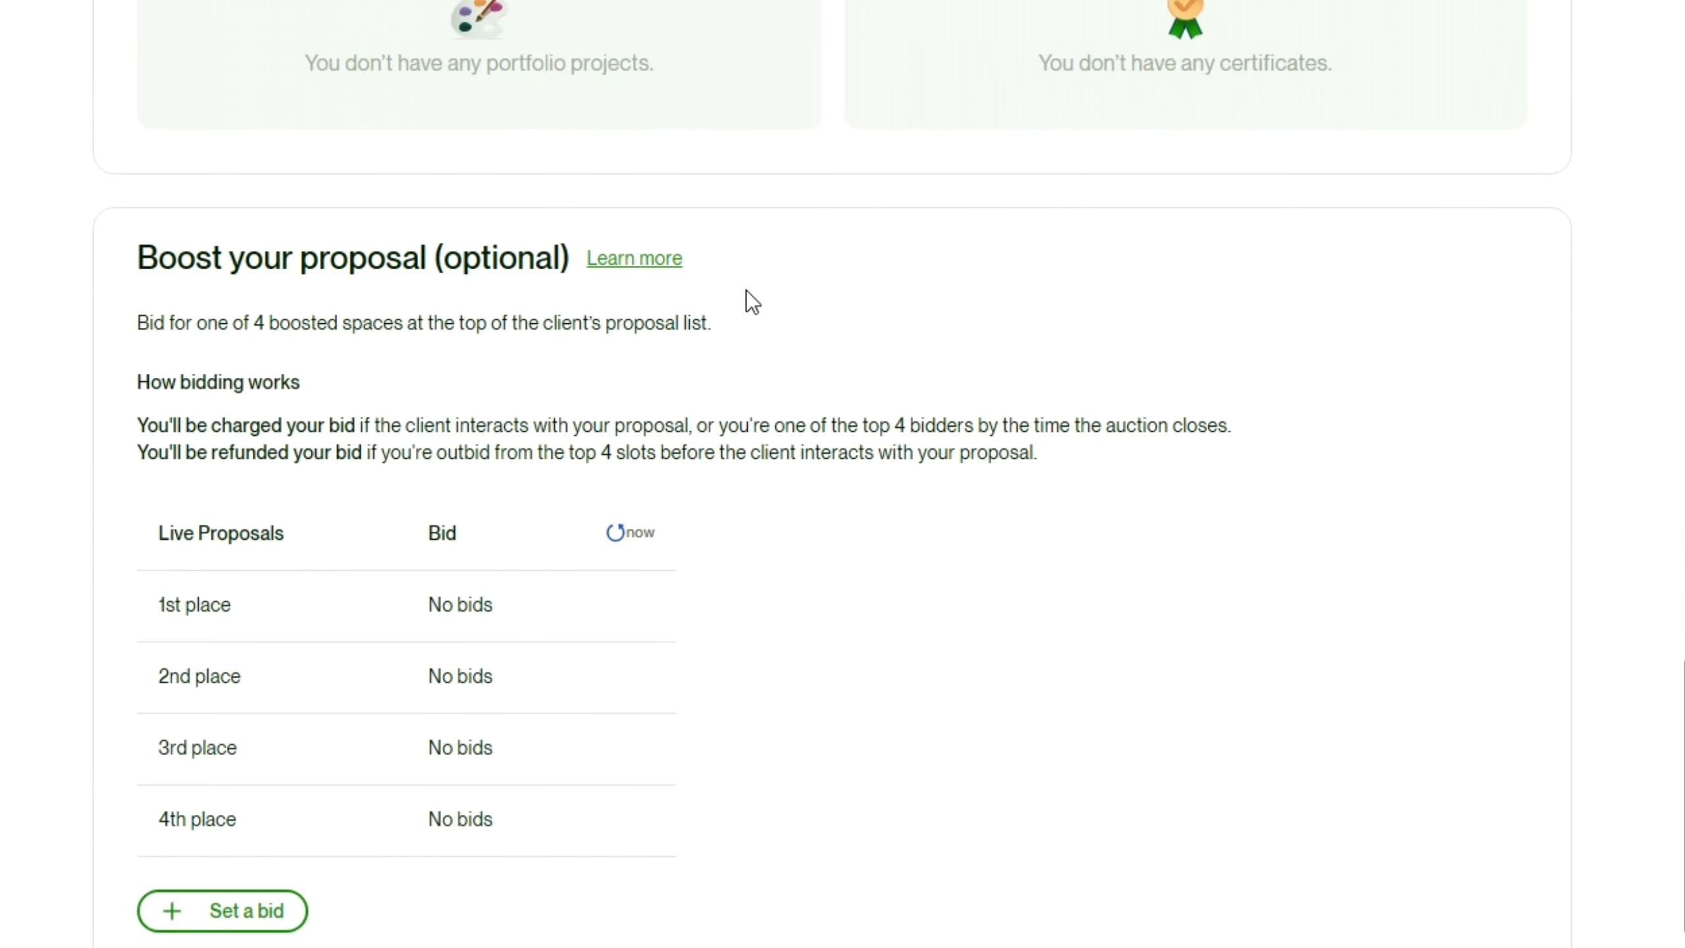
scroll(582, 306, "down", 6)
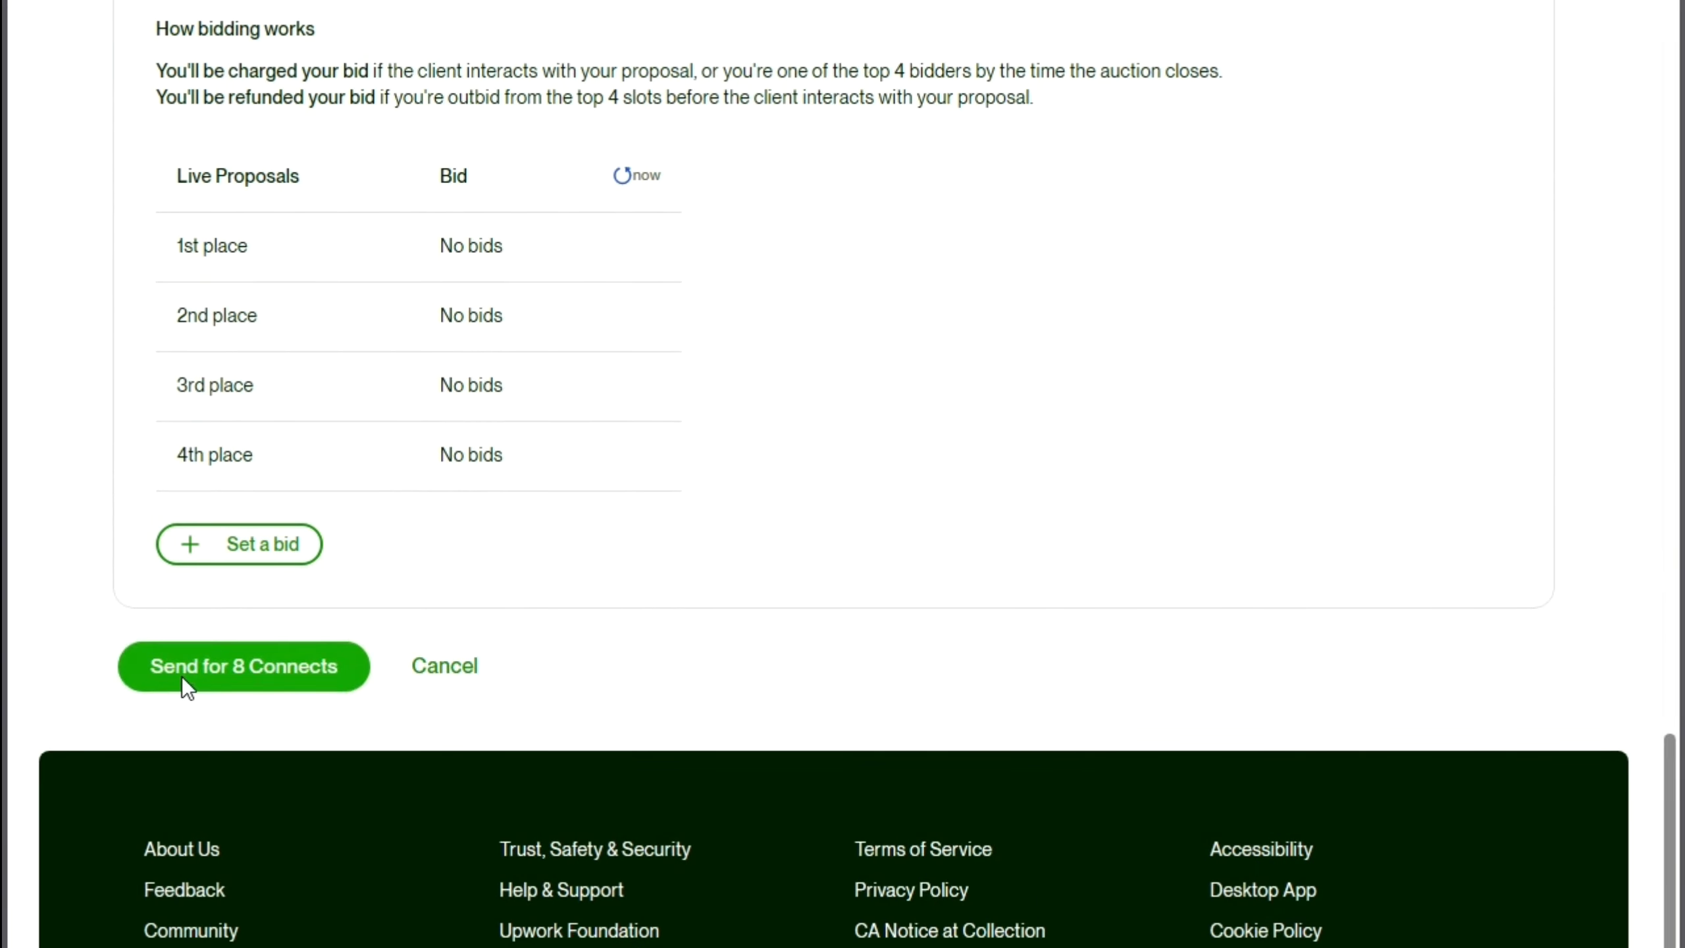
Send the proposal for 8 Connects, agreeing to Upwork's payment policies, and submit it.
left_click(174, 683)
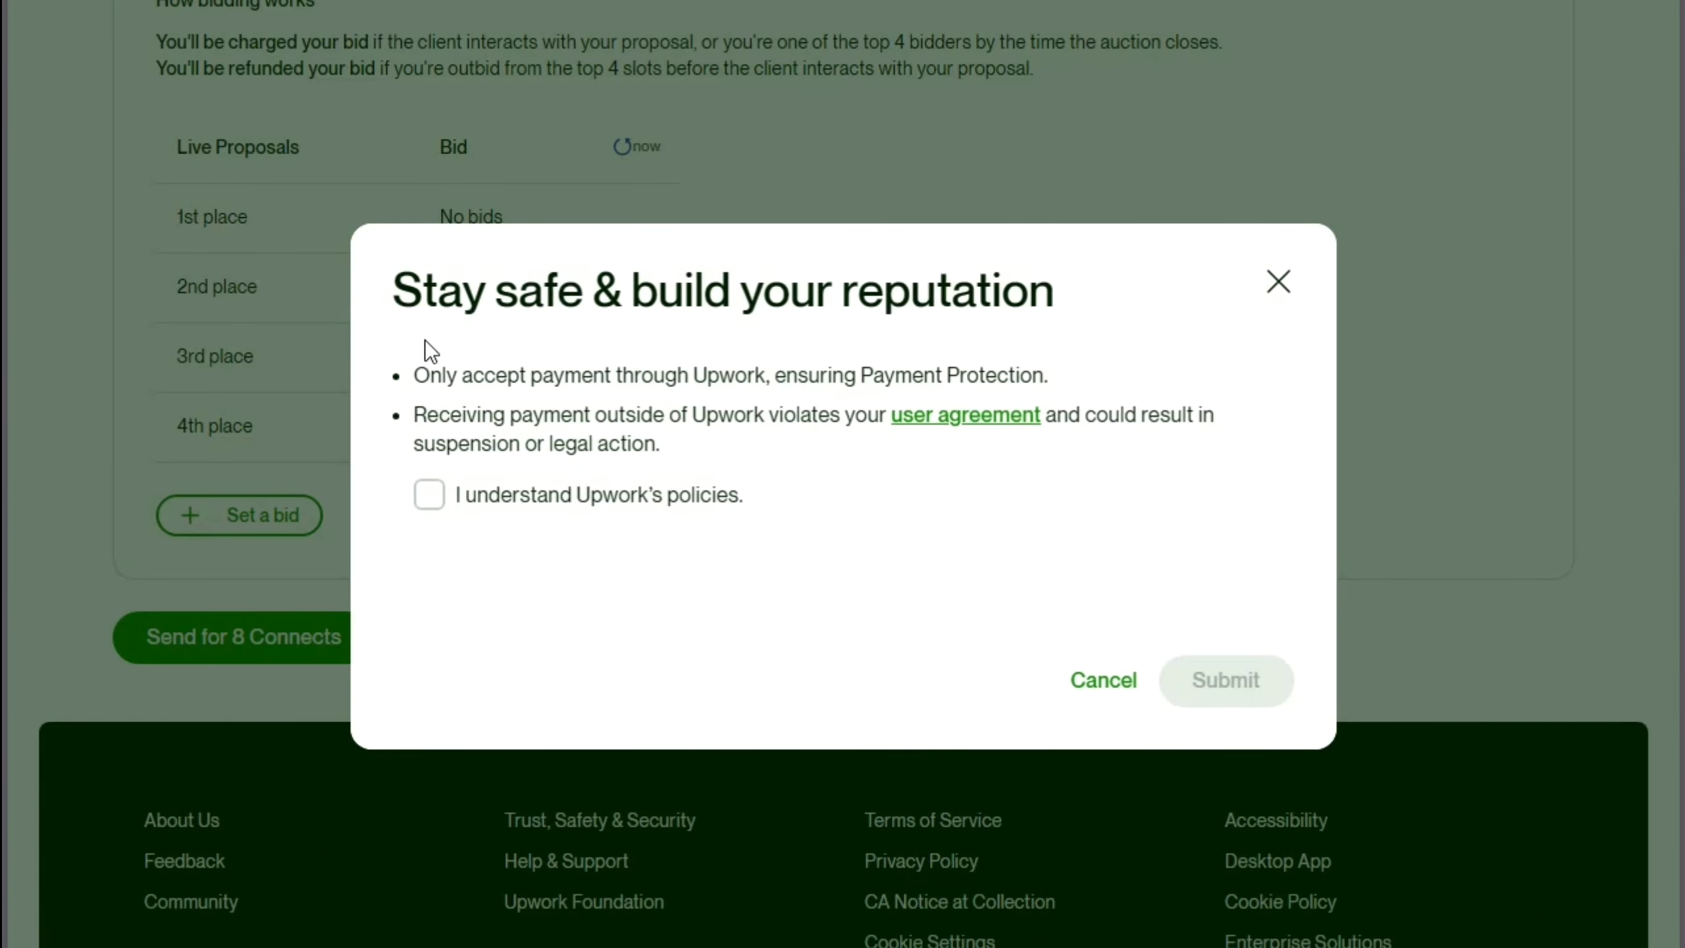
left_click_drag(395, 292, 805, 316)
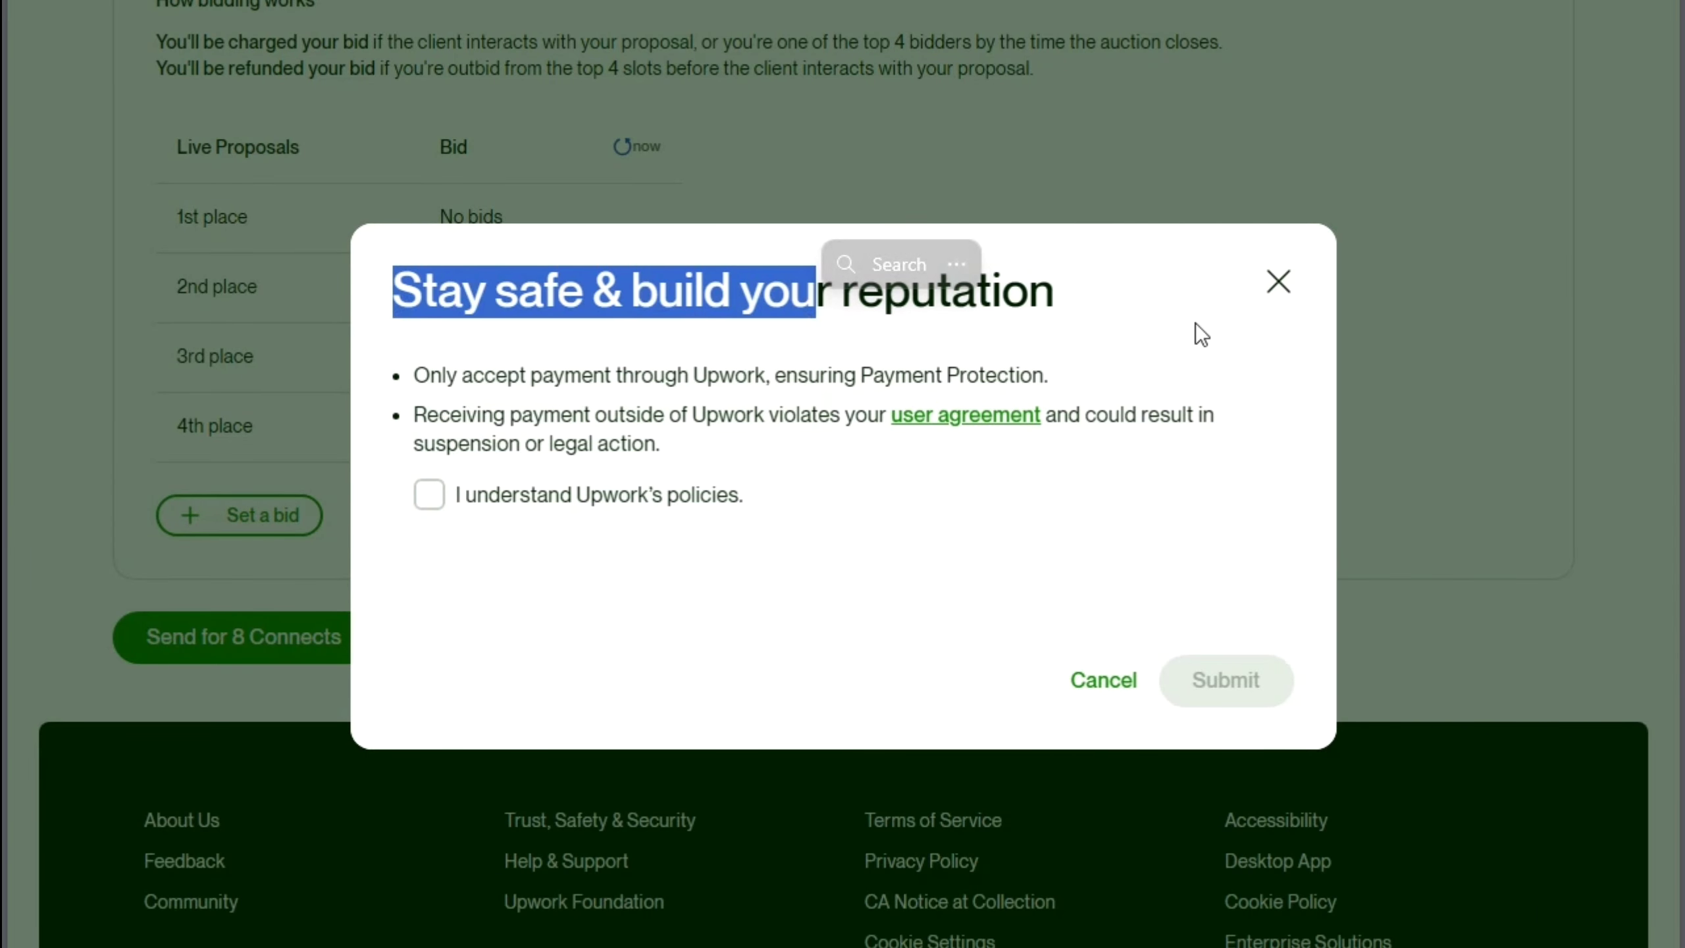
left_click(1139, 325)
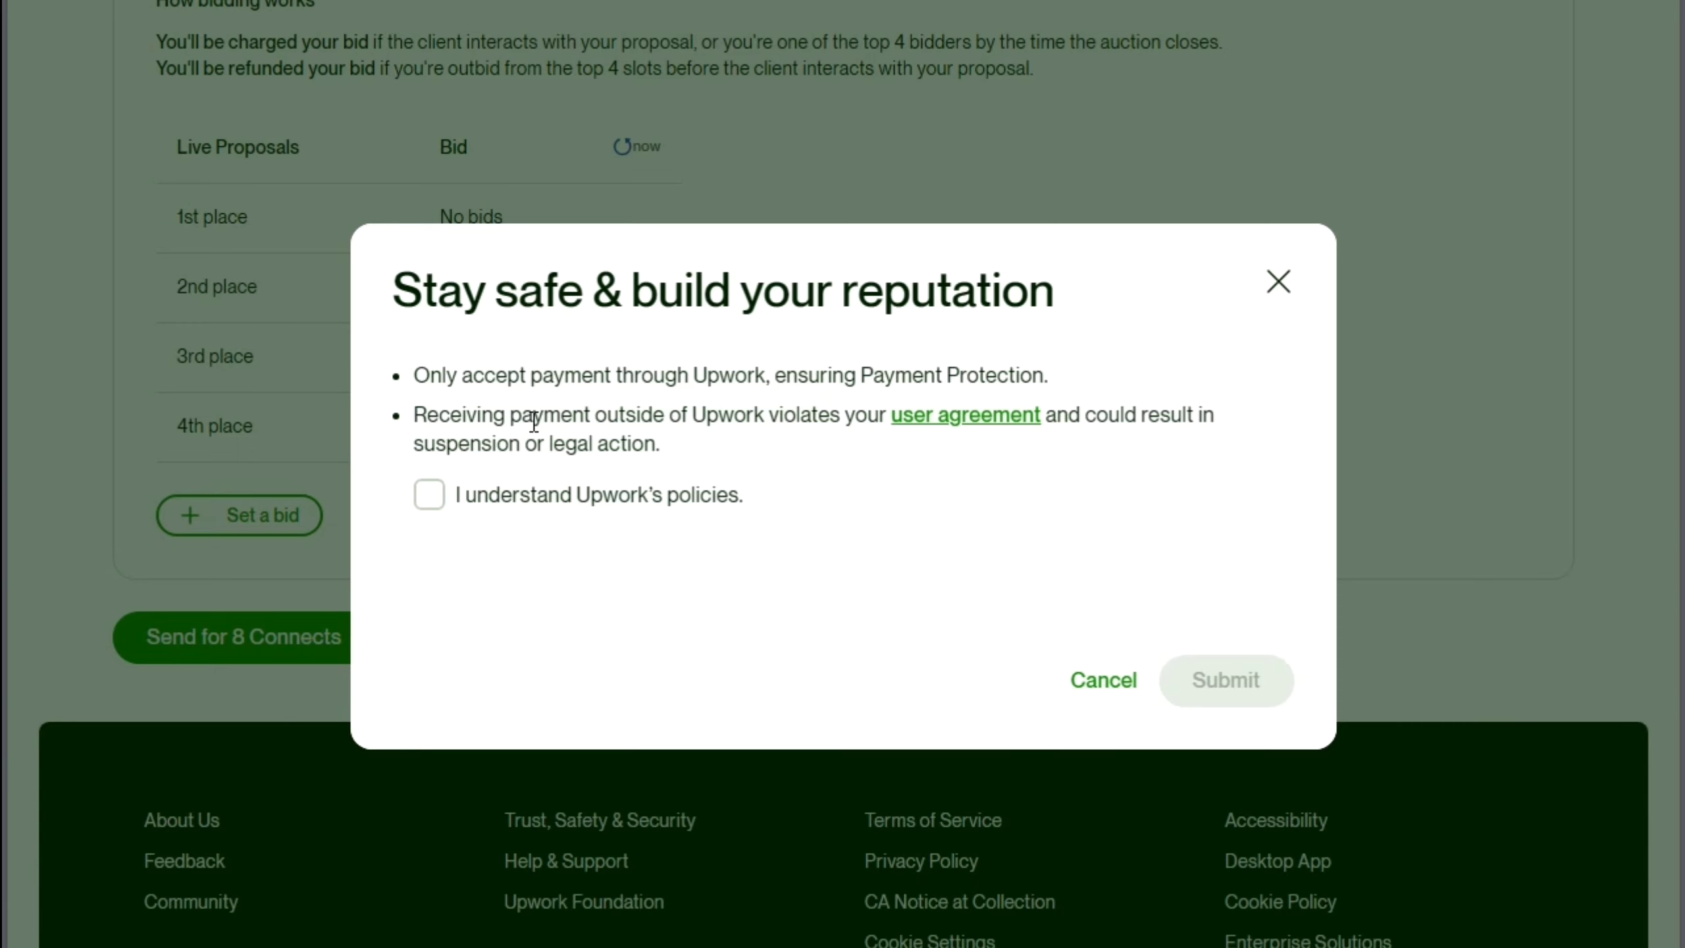
left_click(427, 508)
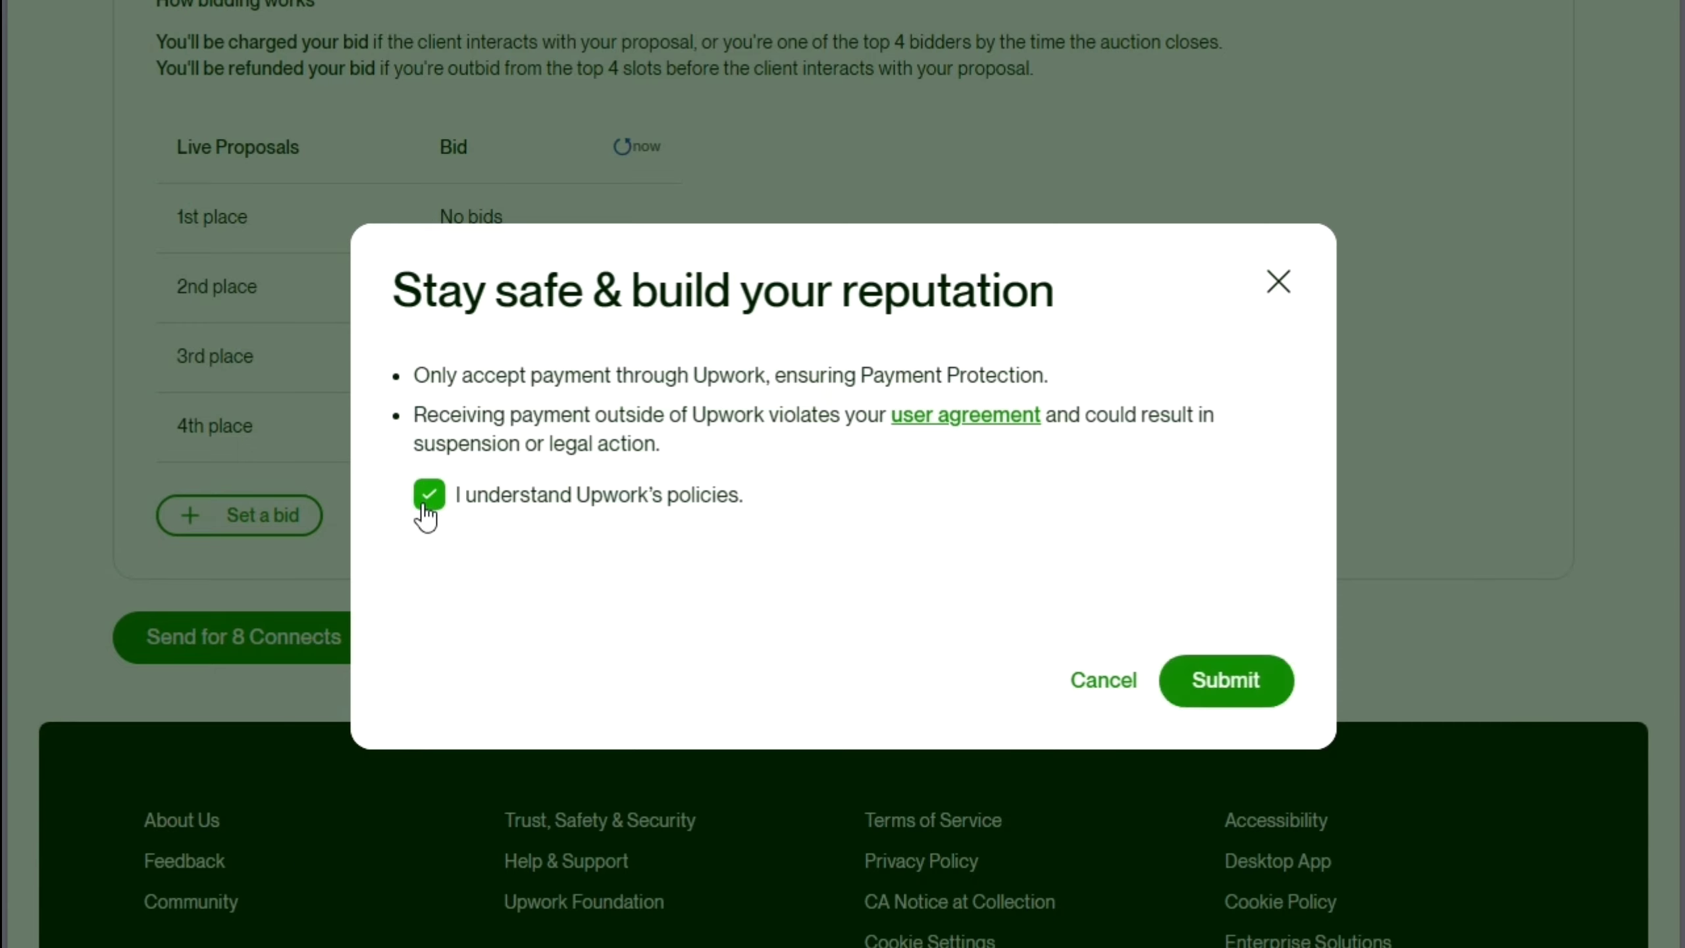
left_click(1225, 702)
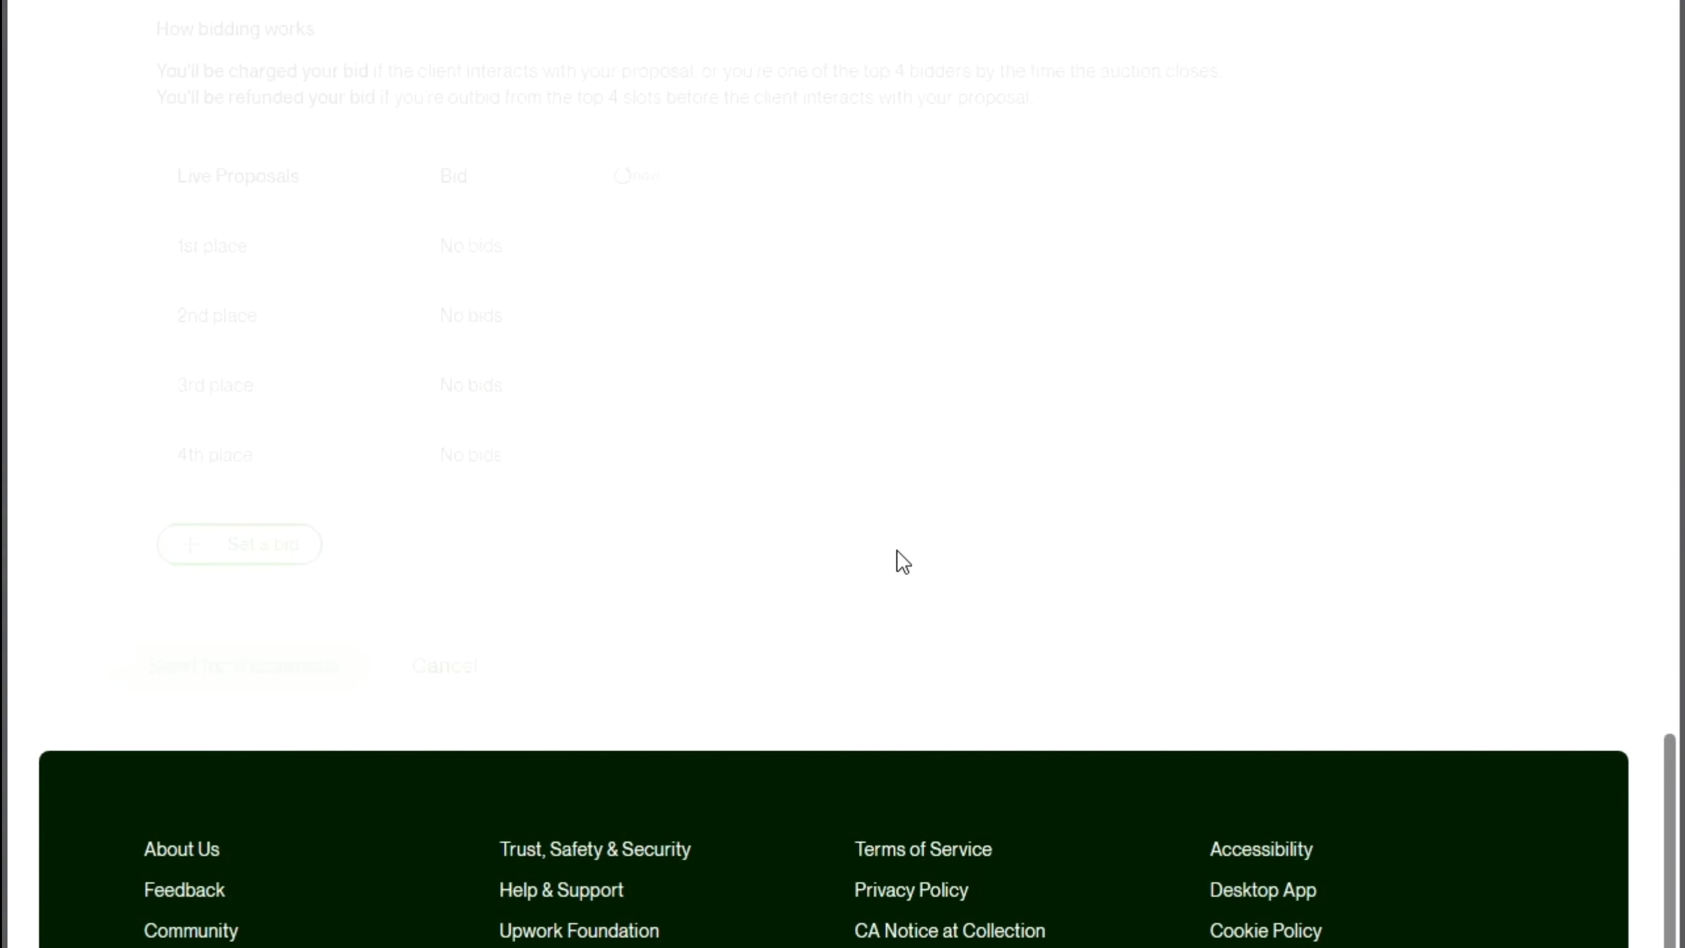
Review the submitted proposal's job details, proposed terms and cover letter, and look at the Messages page.
left_click_drag(187, 51, 432, 51)
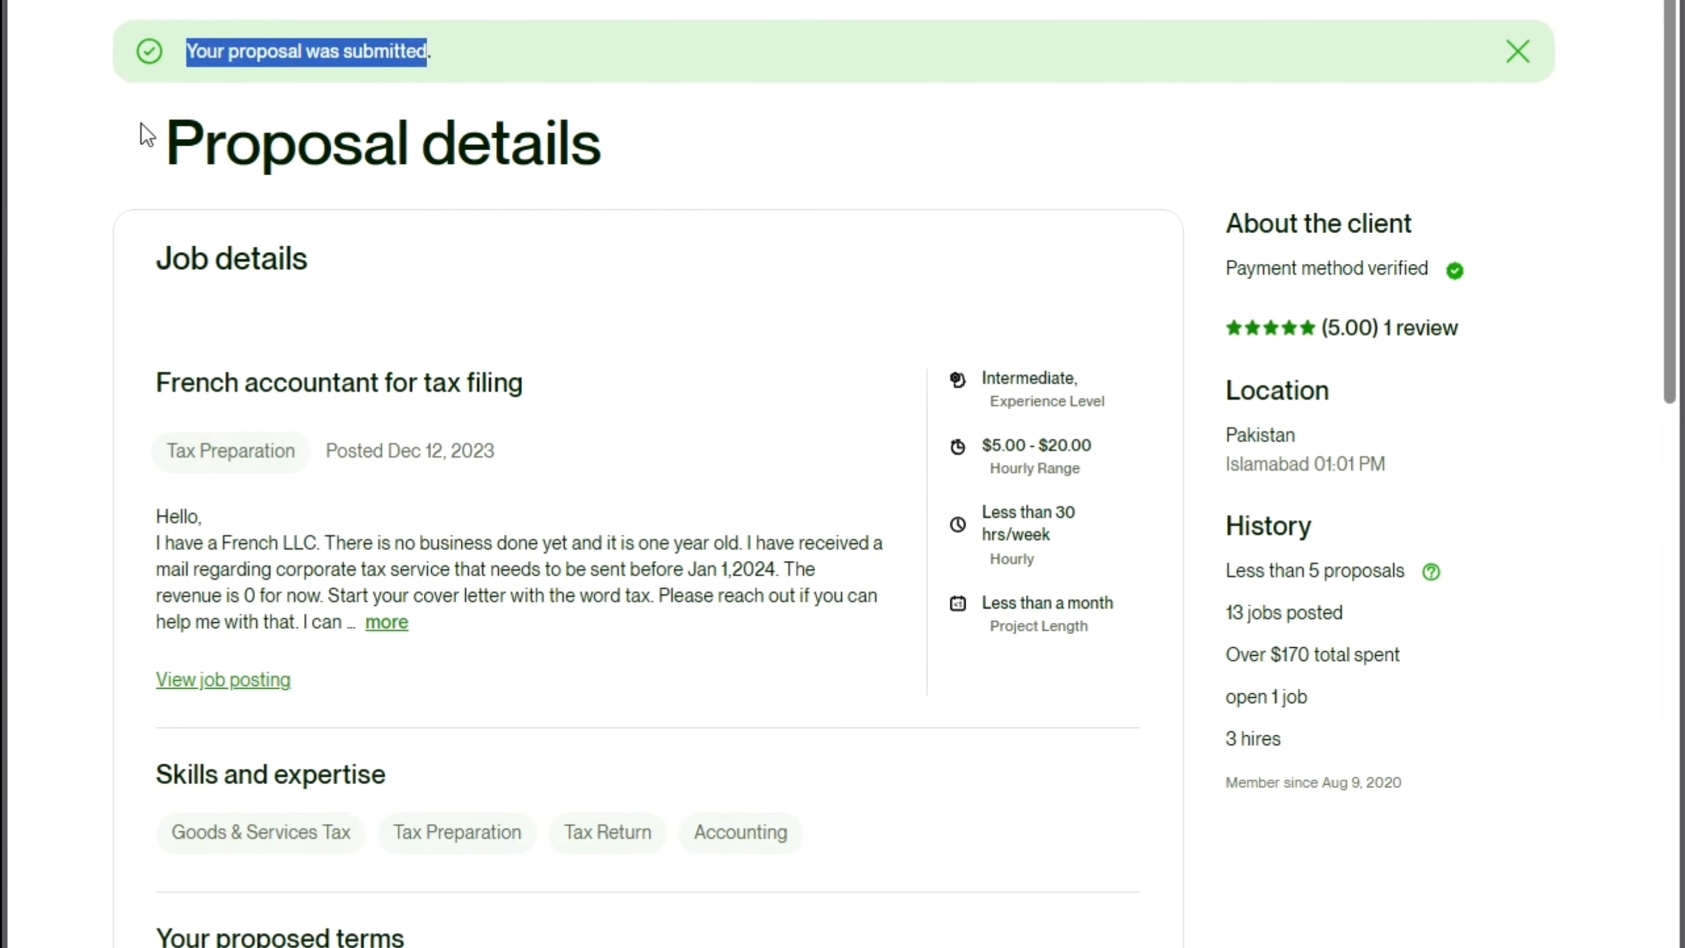
left_click_drag(140, 123, 569, 145)
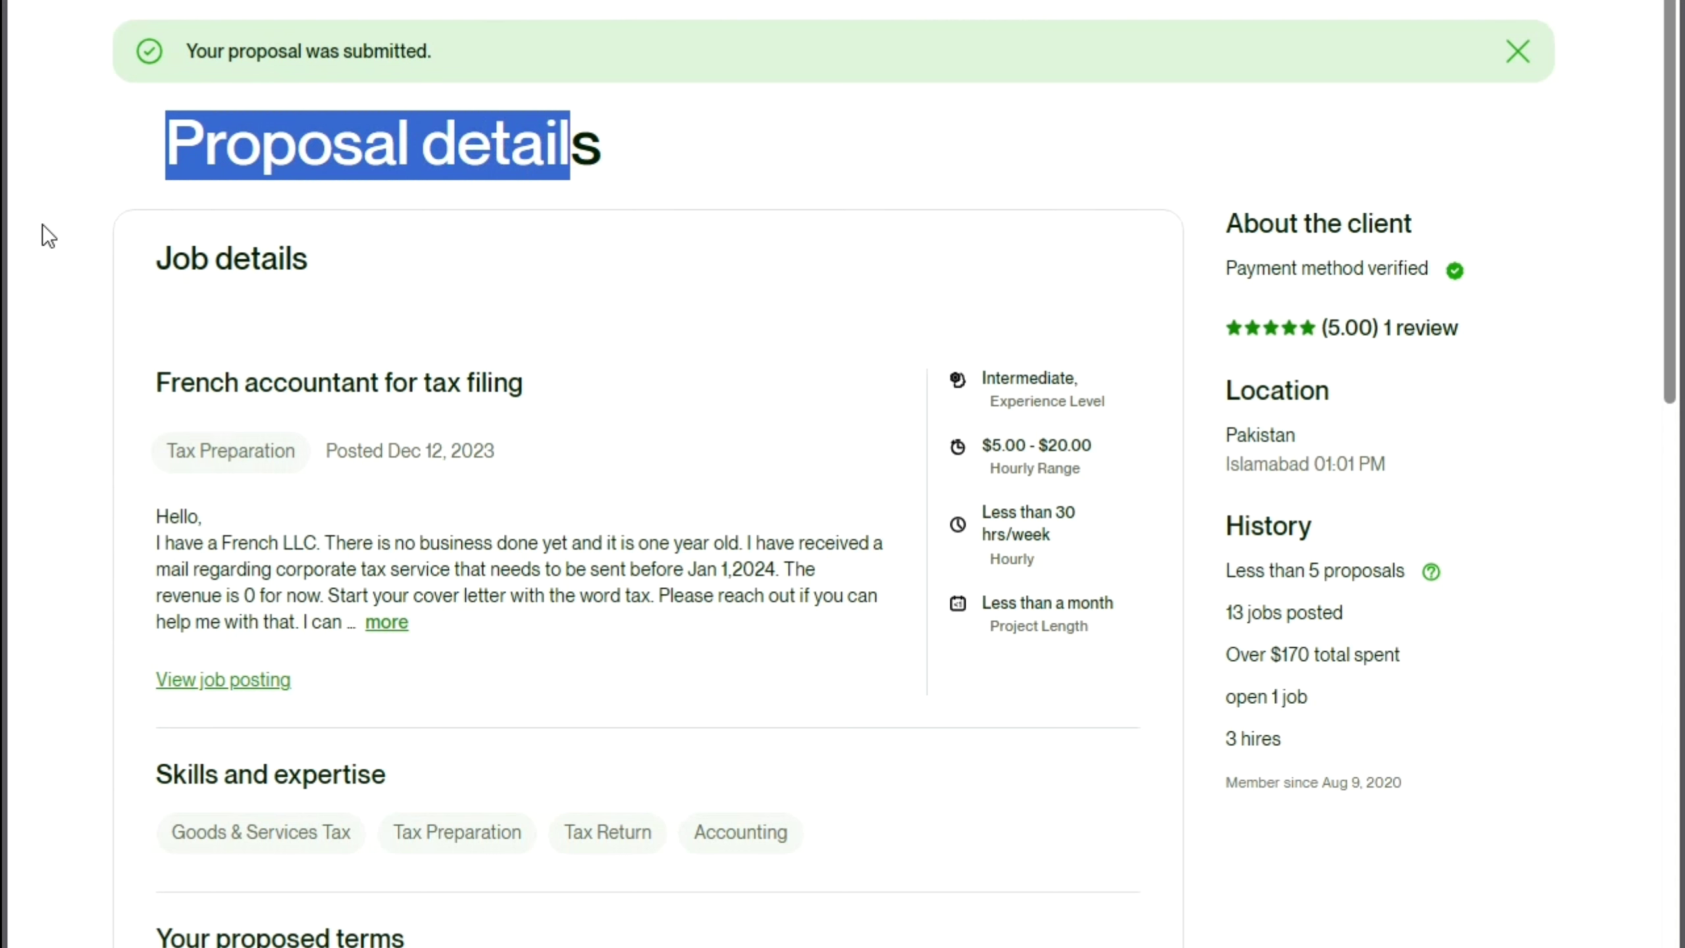
left_click(42, 224)
scroll(129, 219, "down", 4)
scroll(149, 230, "down", 6)
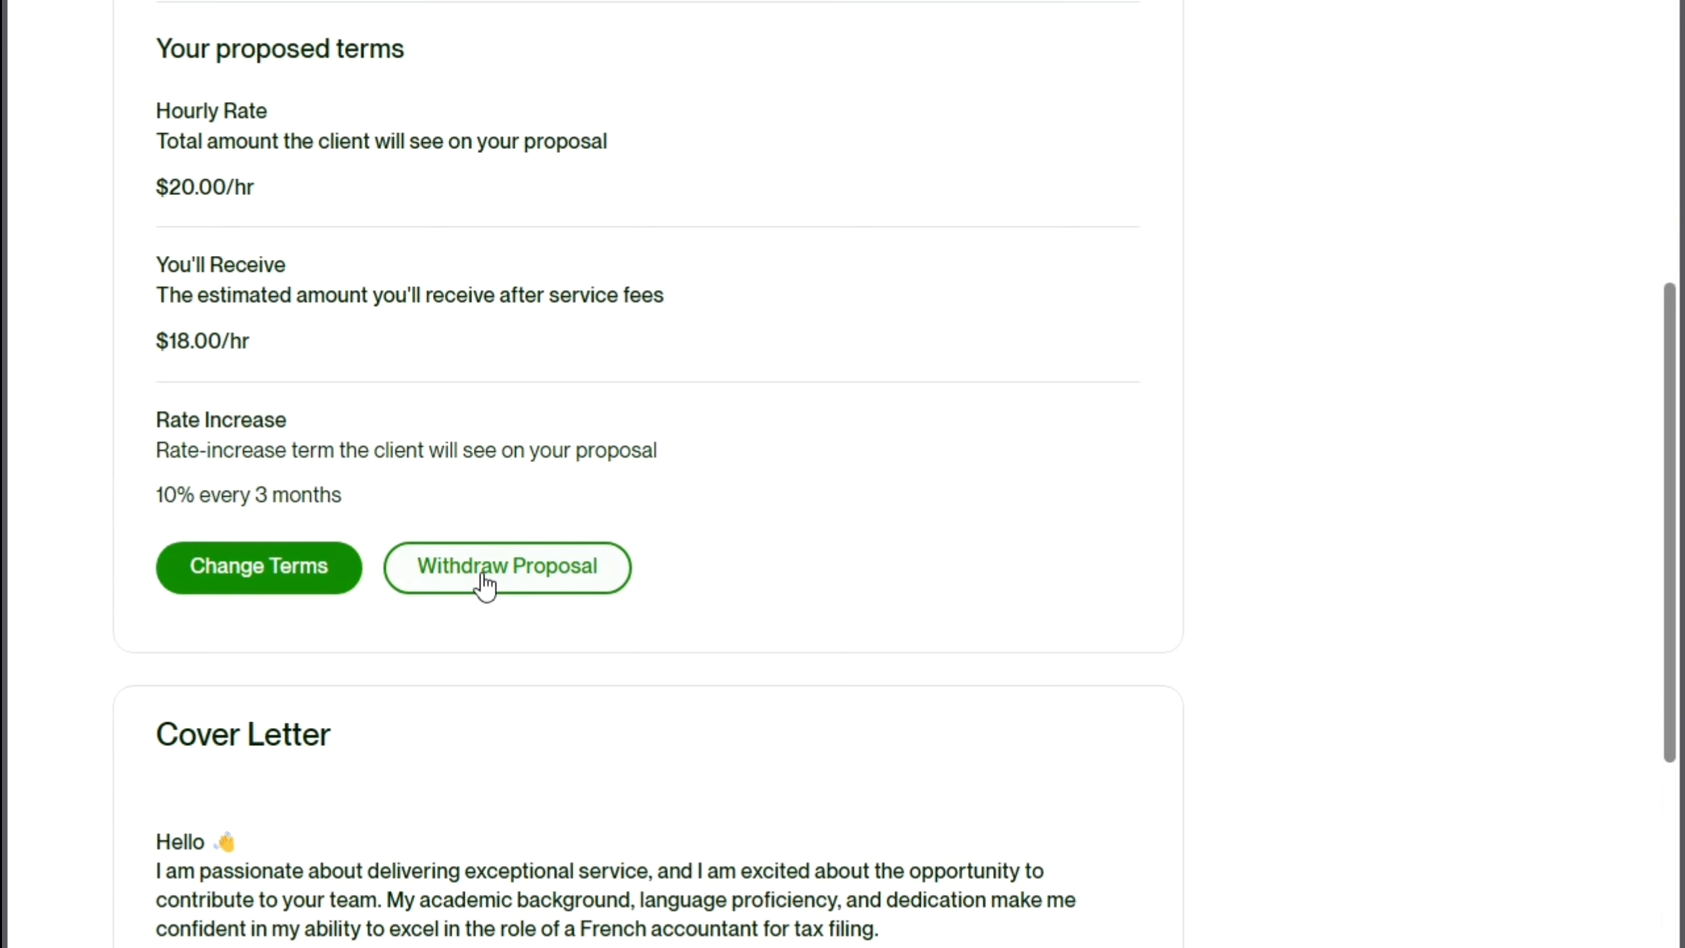
scroll(501, 589, "down", 7)
scroll(252, 575, "up", 3)
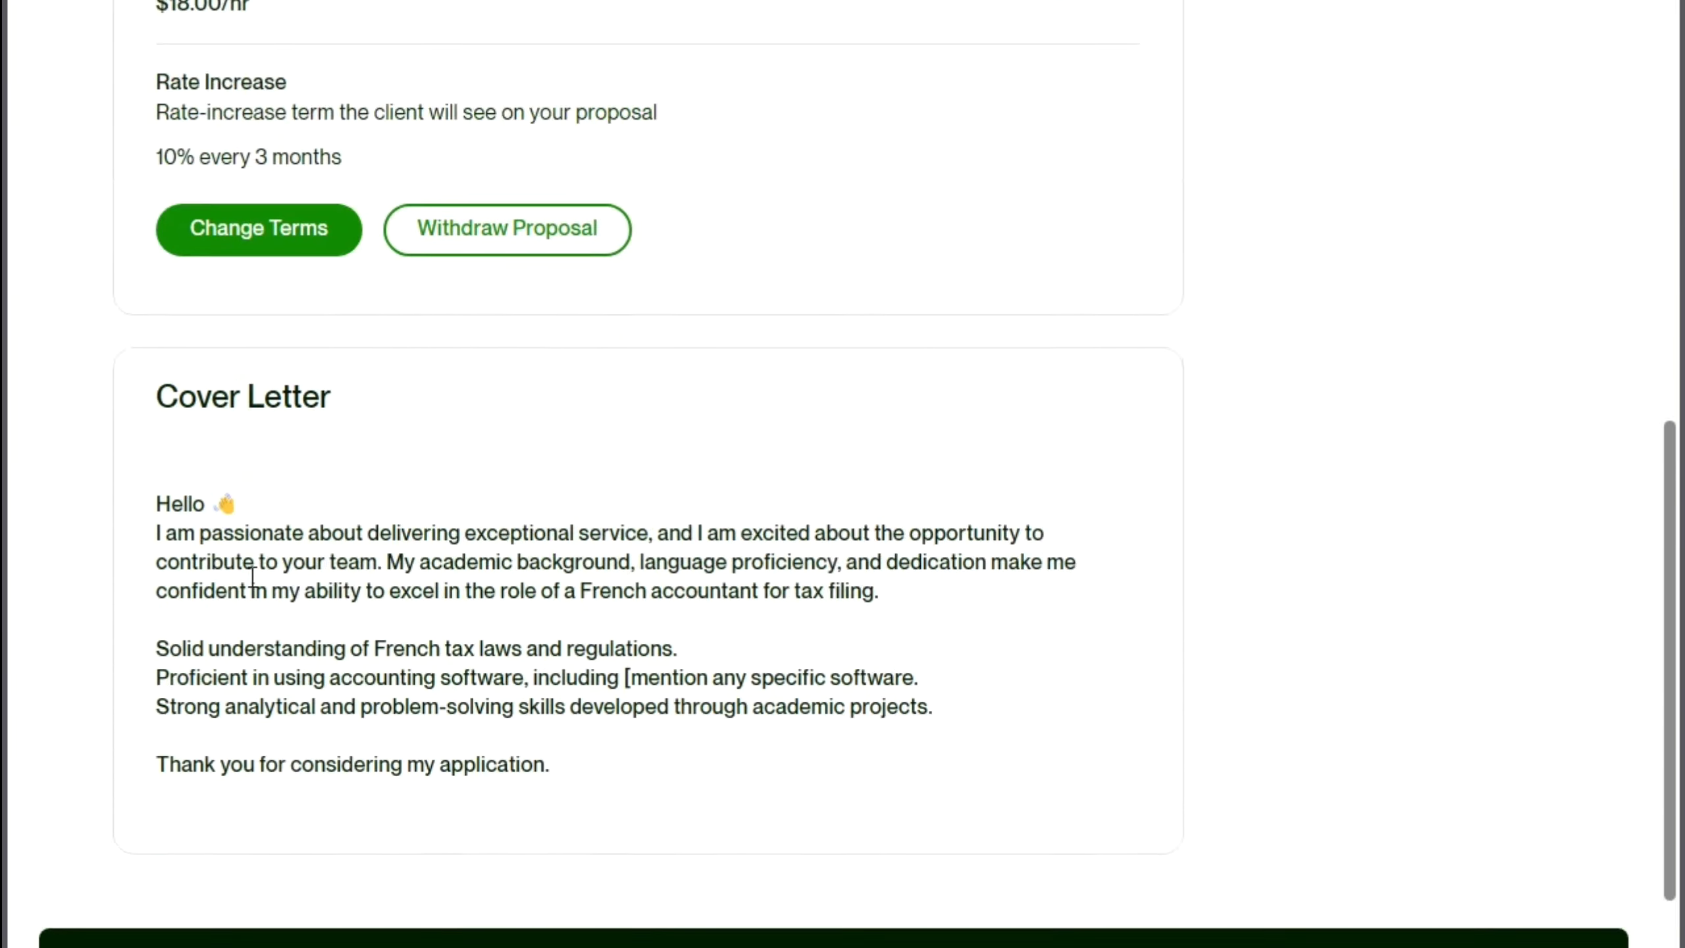
scroll(252, 577, "up", 15)
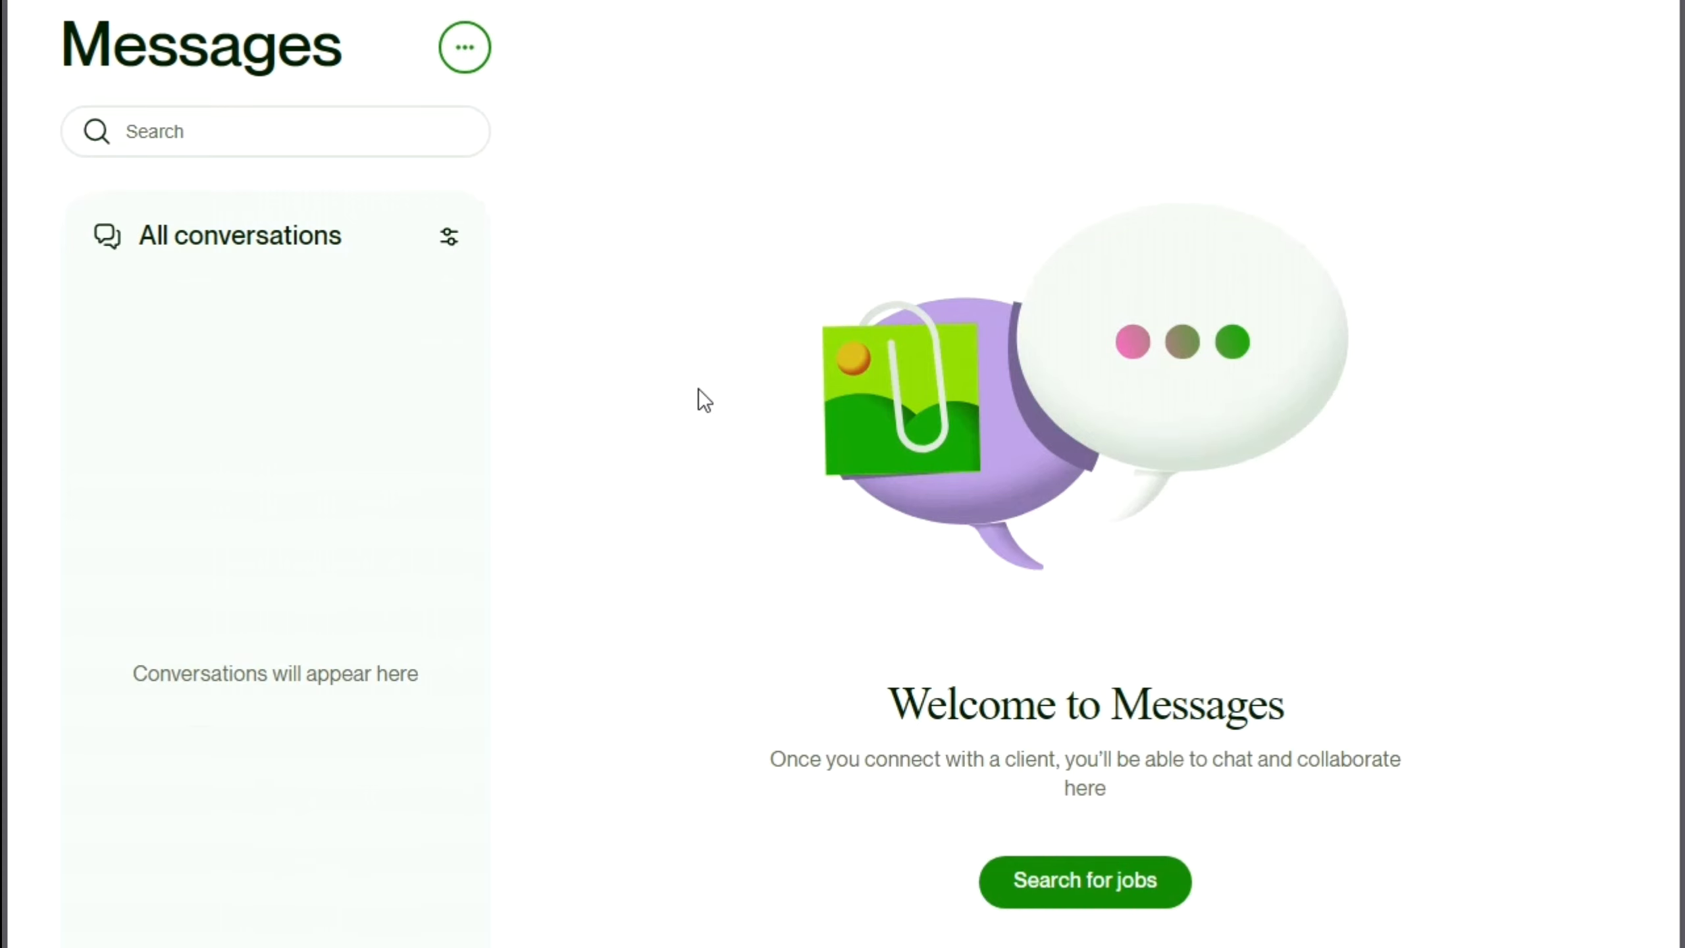
scroll(695, 387, "up", 1)
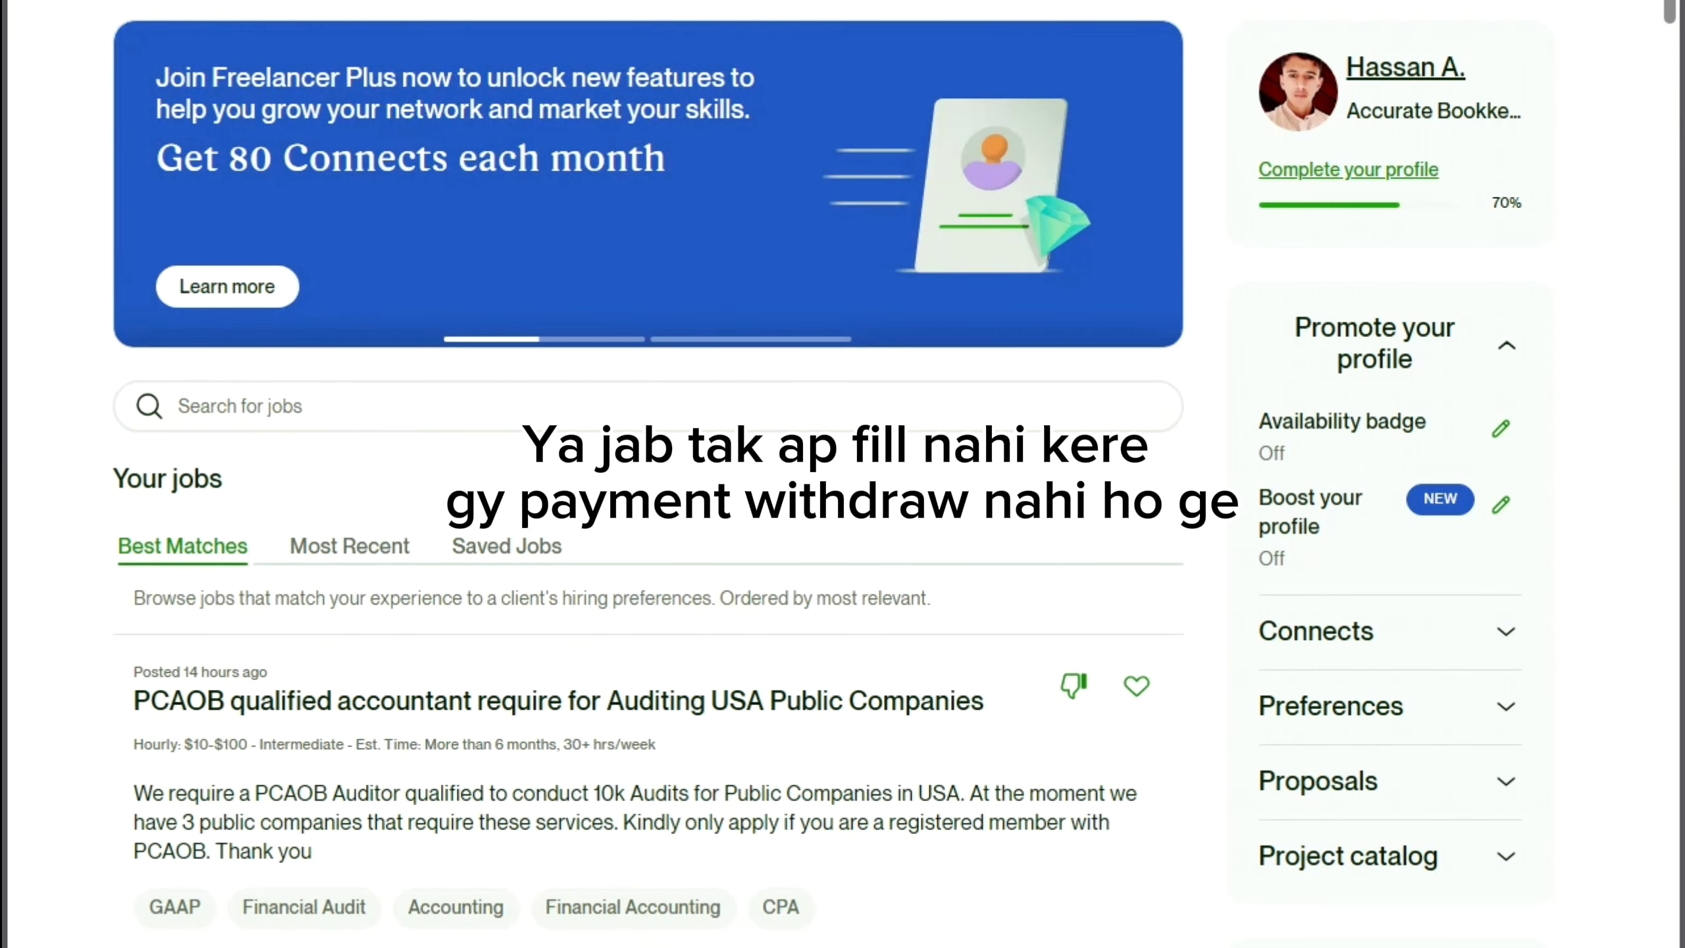
Open the Tax Information page in the account settings.
left_click(1619, 3)
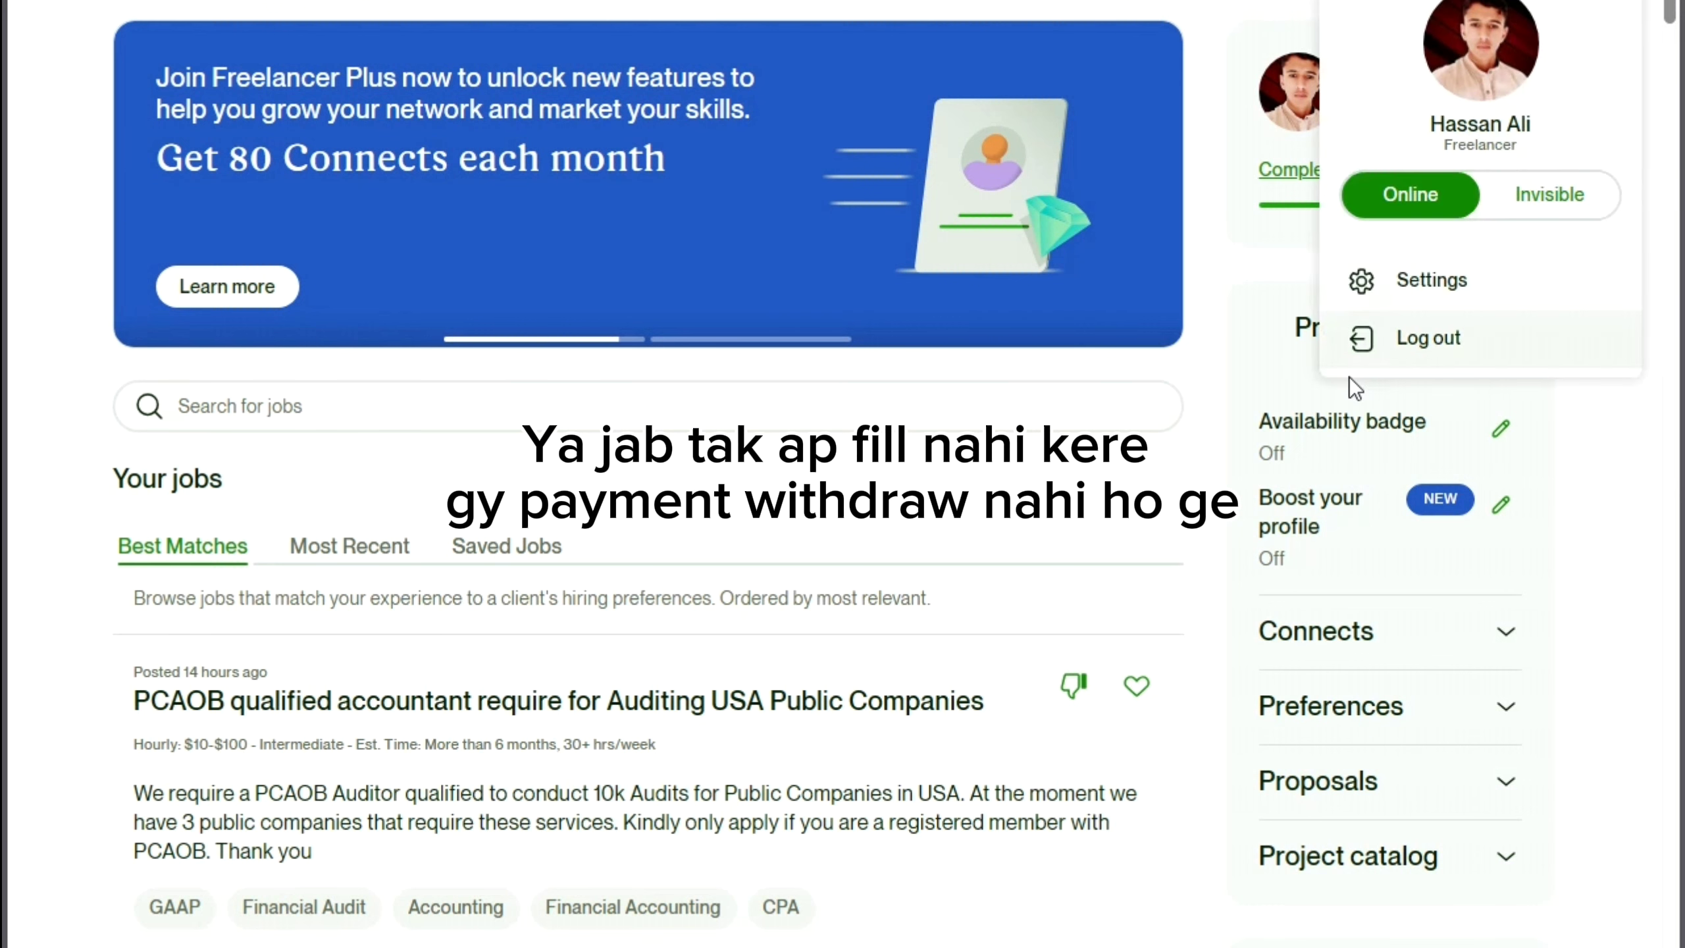
left_click(1428, 282)
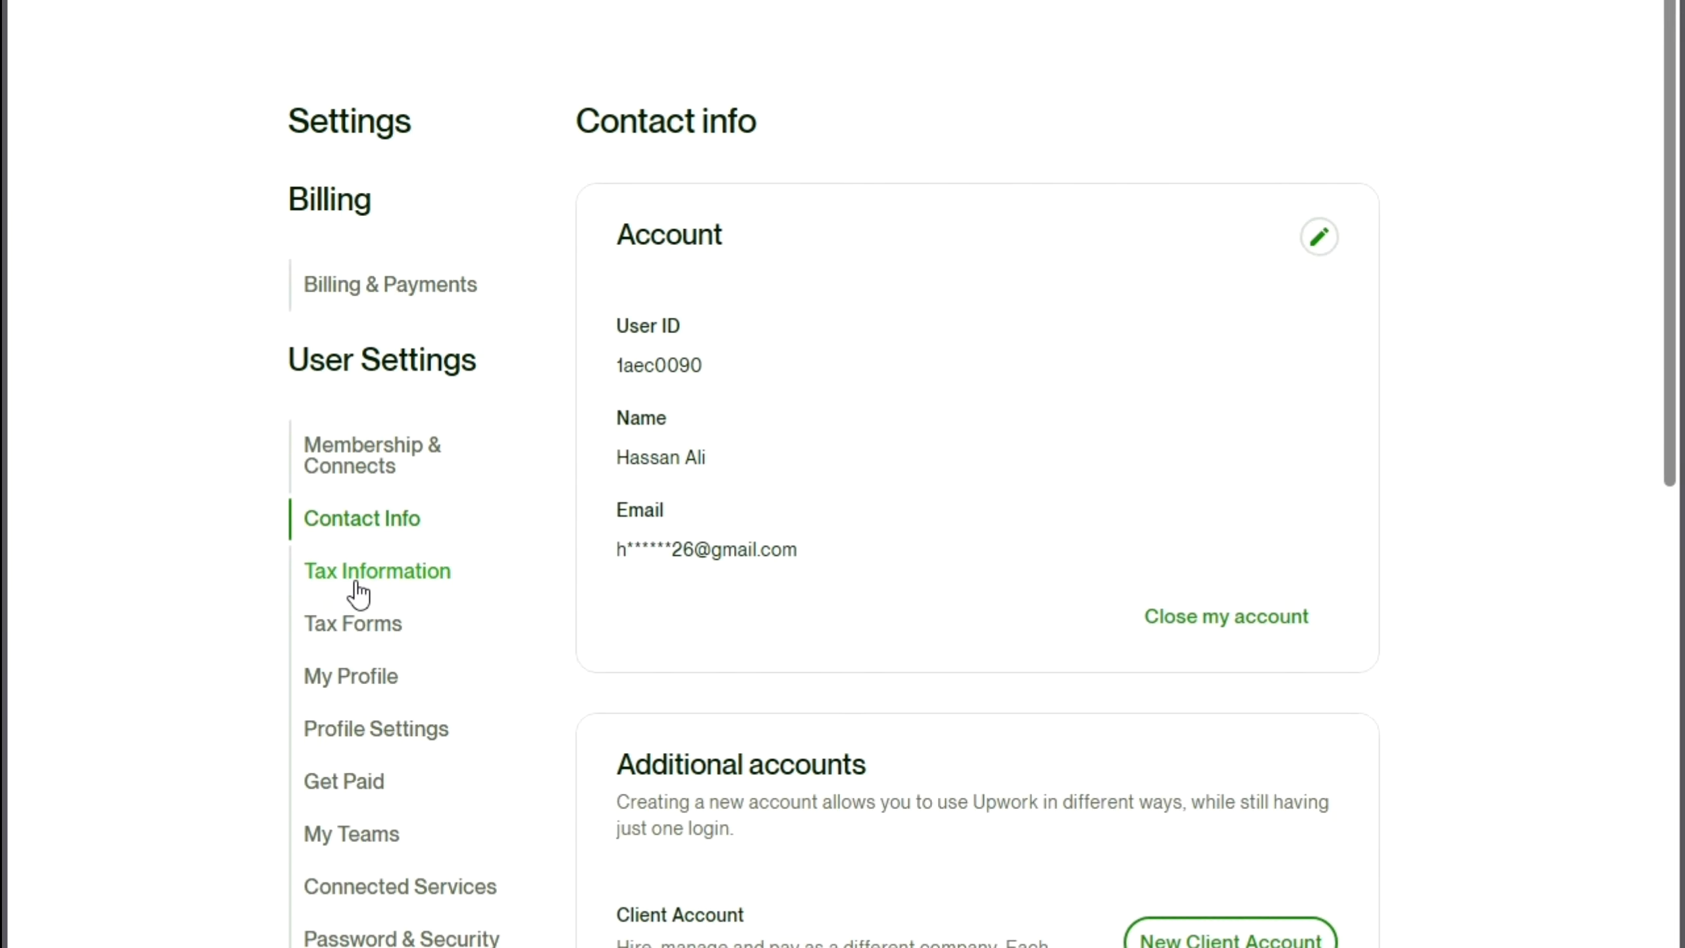
left_click(335, 575)
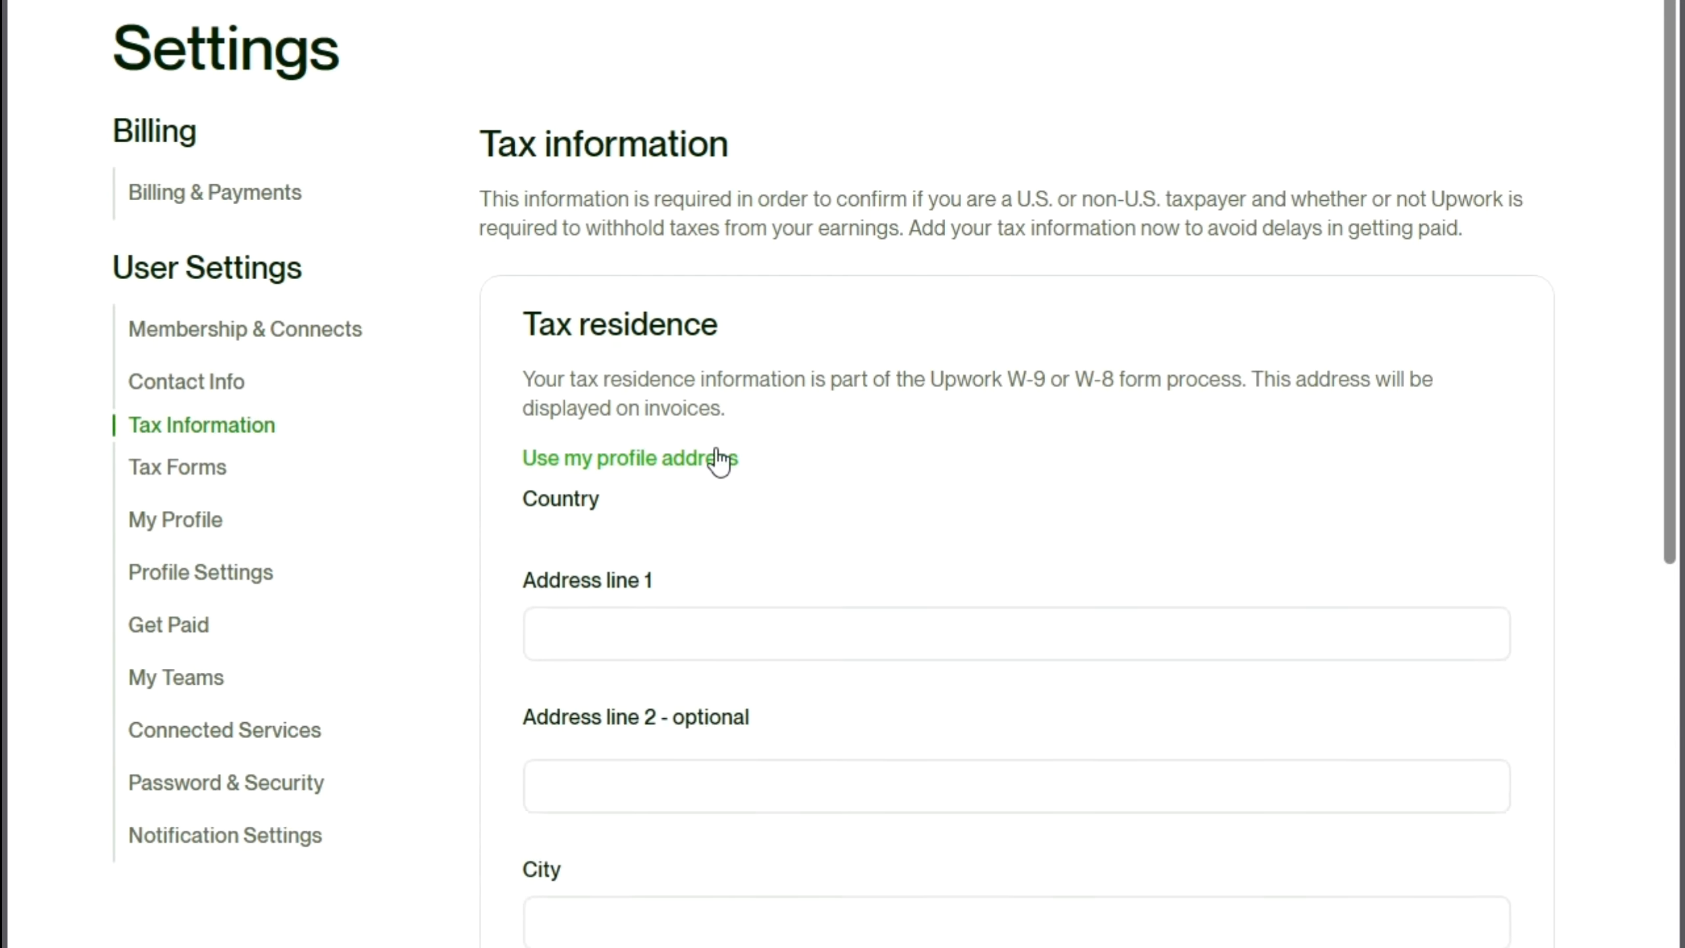
Set the tax residence country to Pakistan and save the tax residence details.
scroll(865, 443, "down", 2)
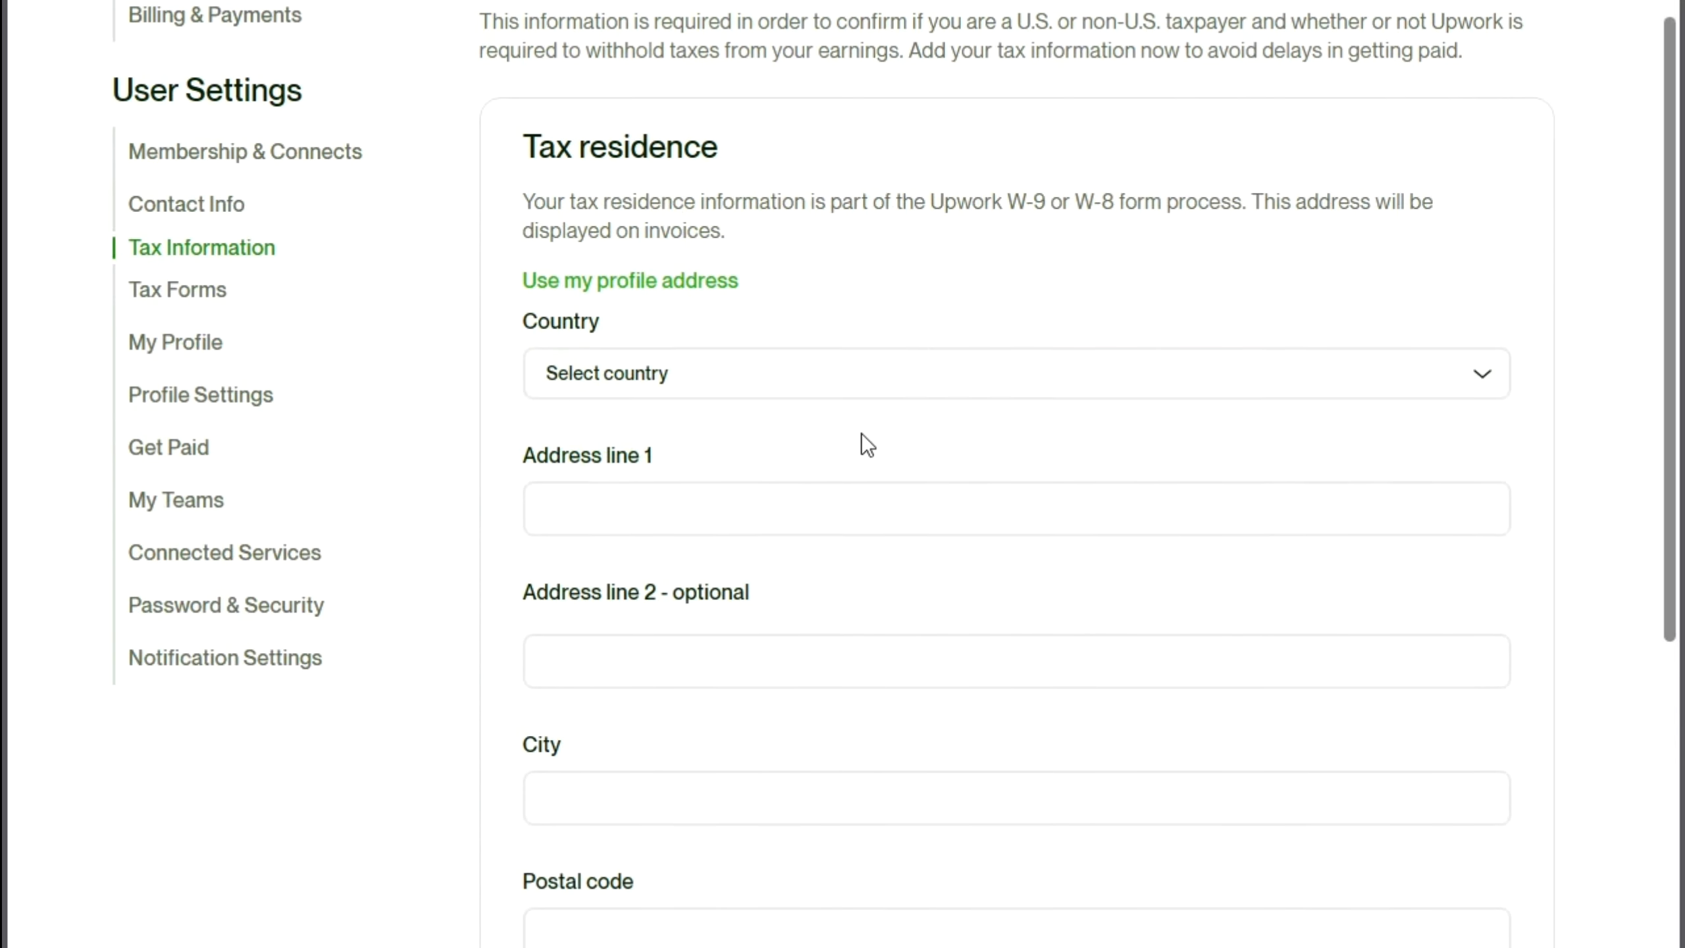
left_click(1012, 390)
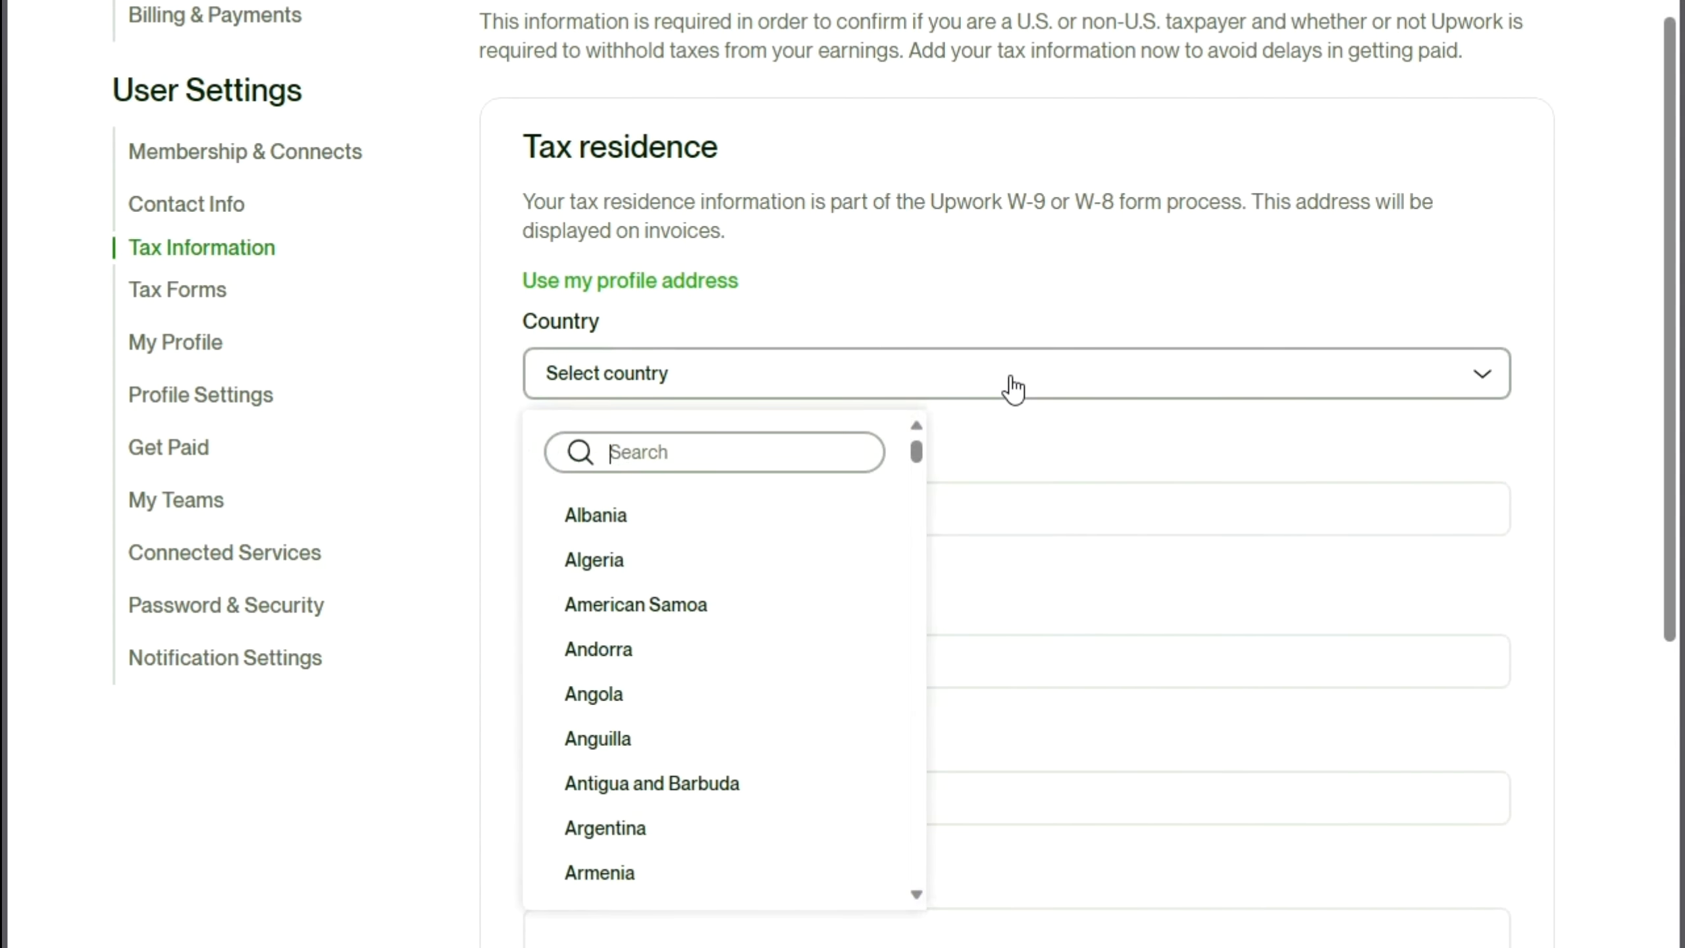
type("Pakistan")
key("Return")
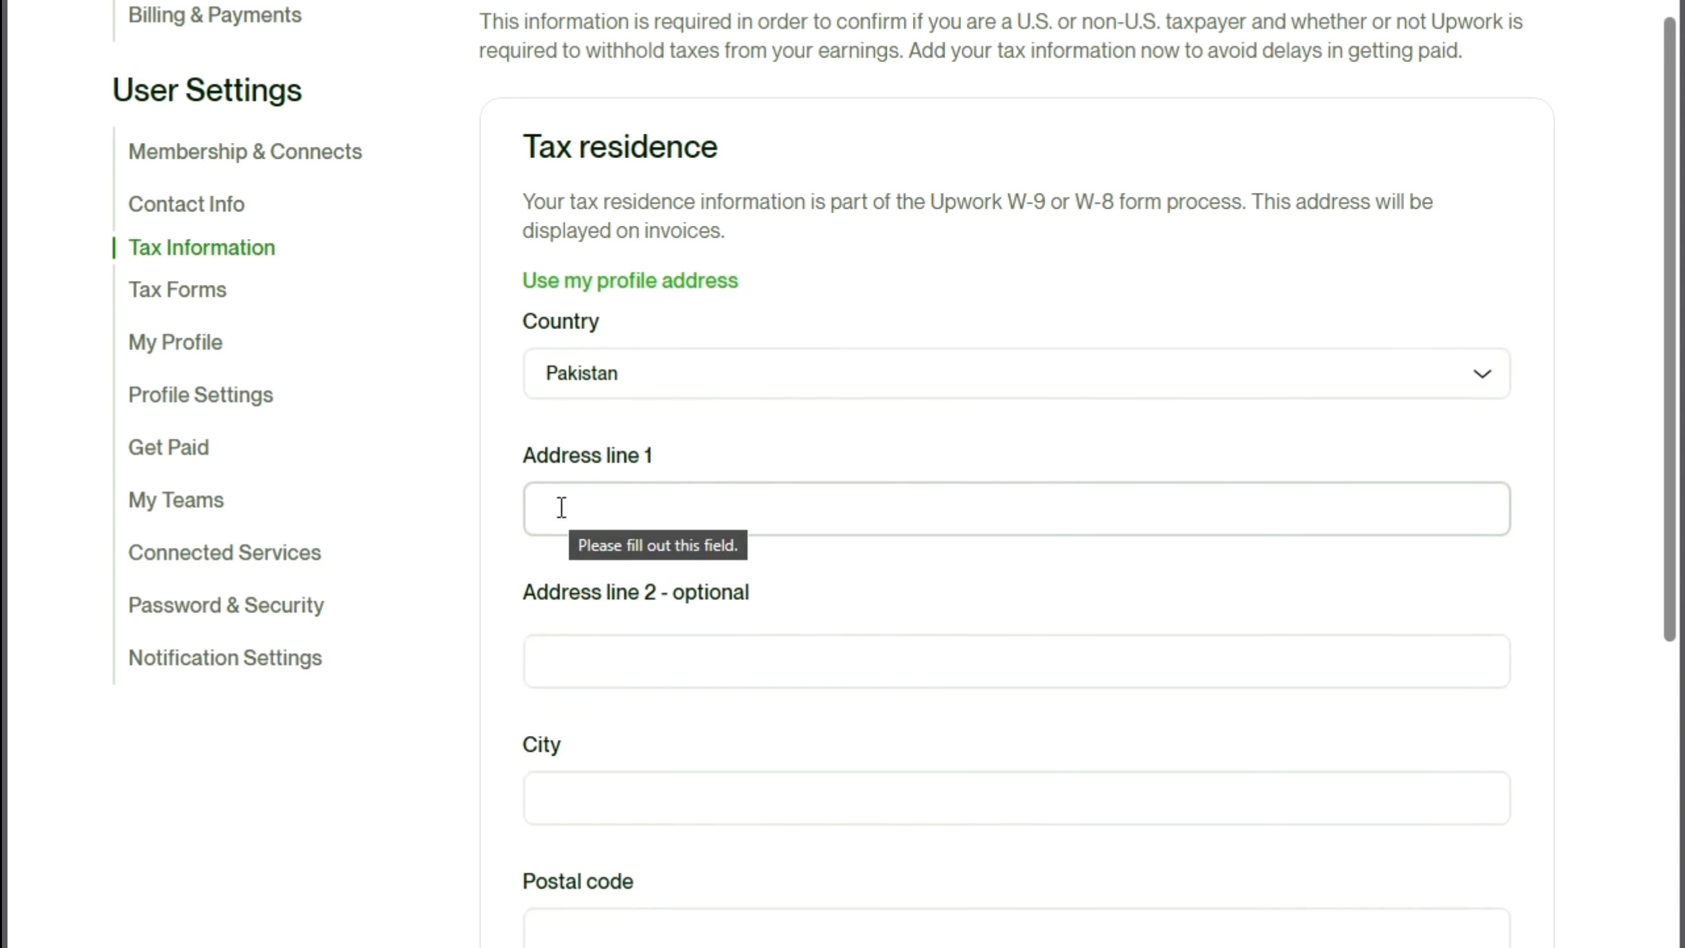
scroll(580, 504, "down", 3)
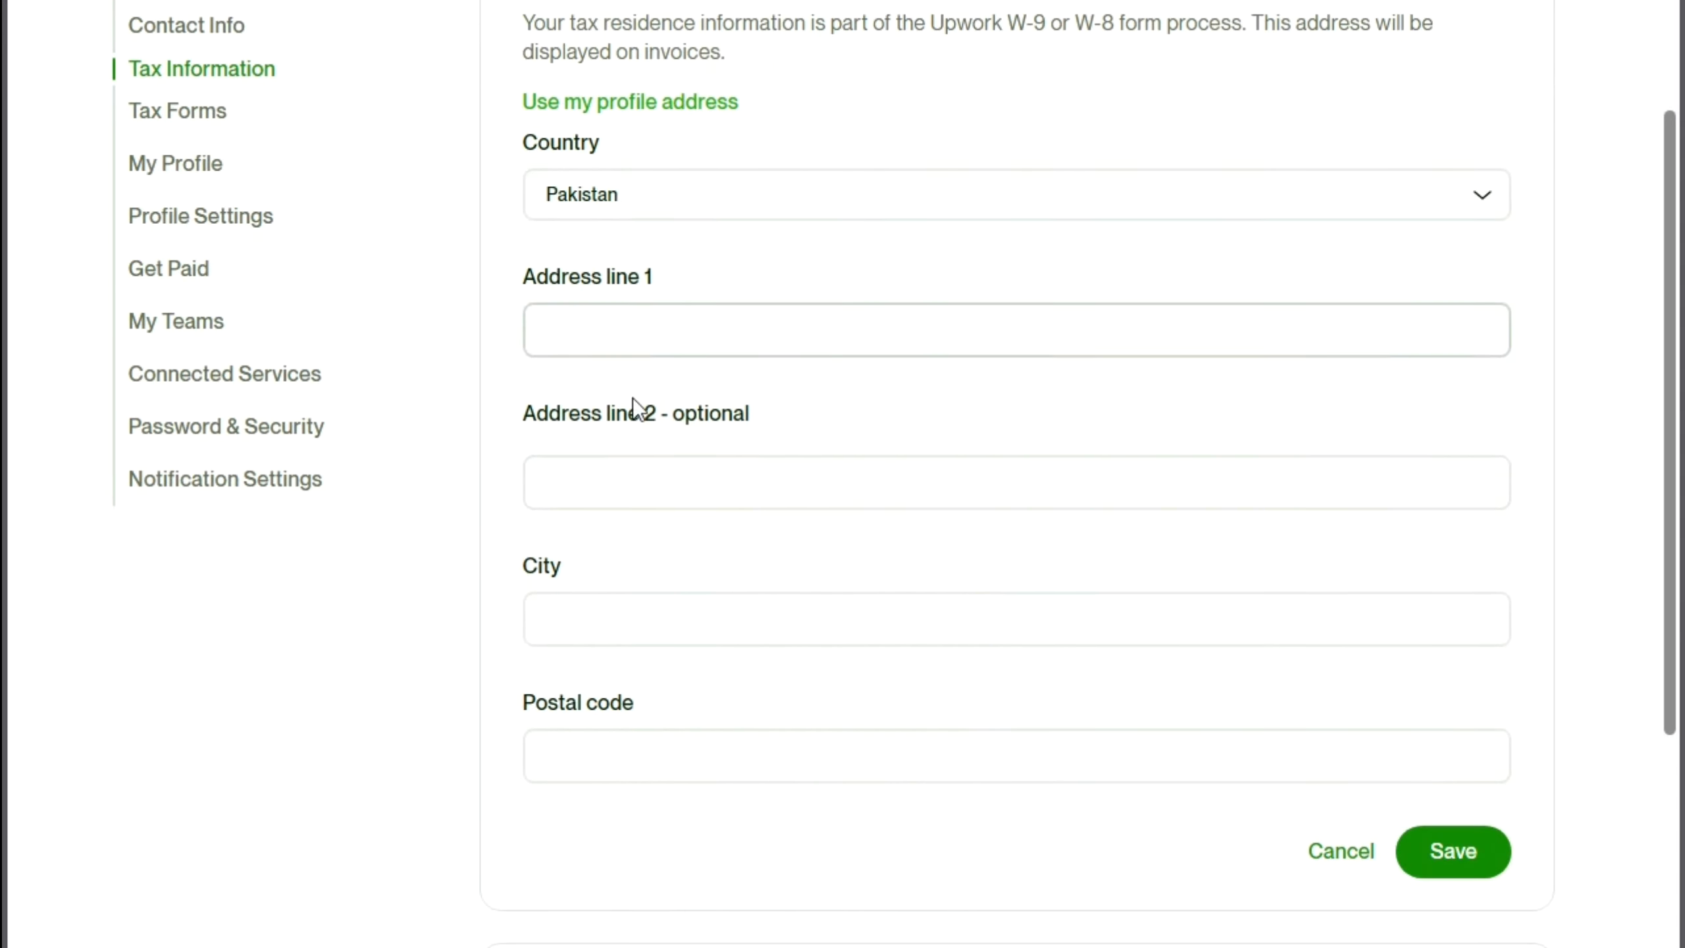
scroll(606, 464, "down", 3)
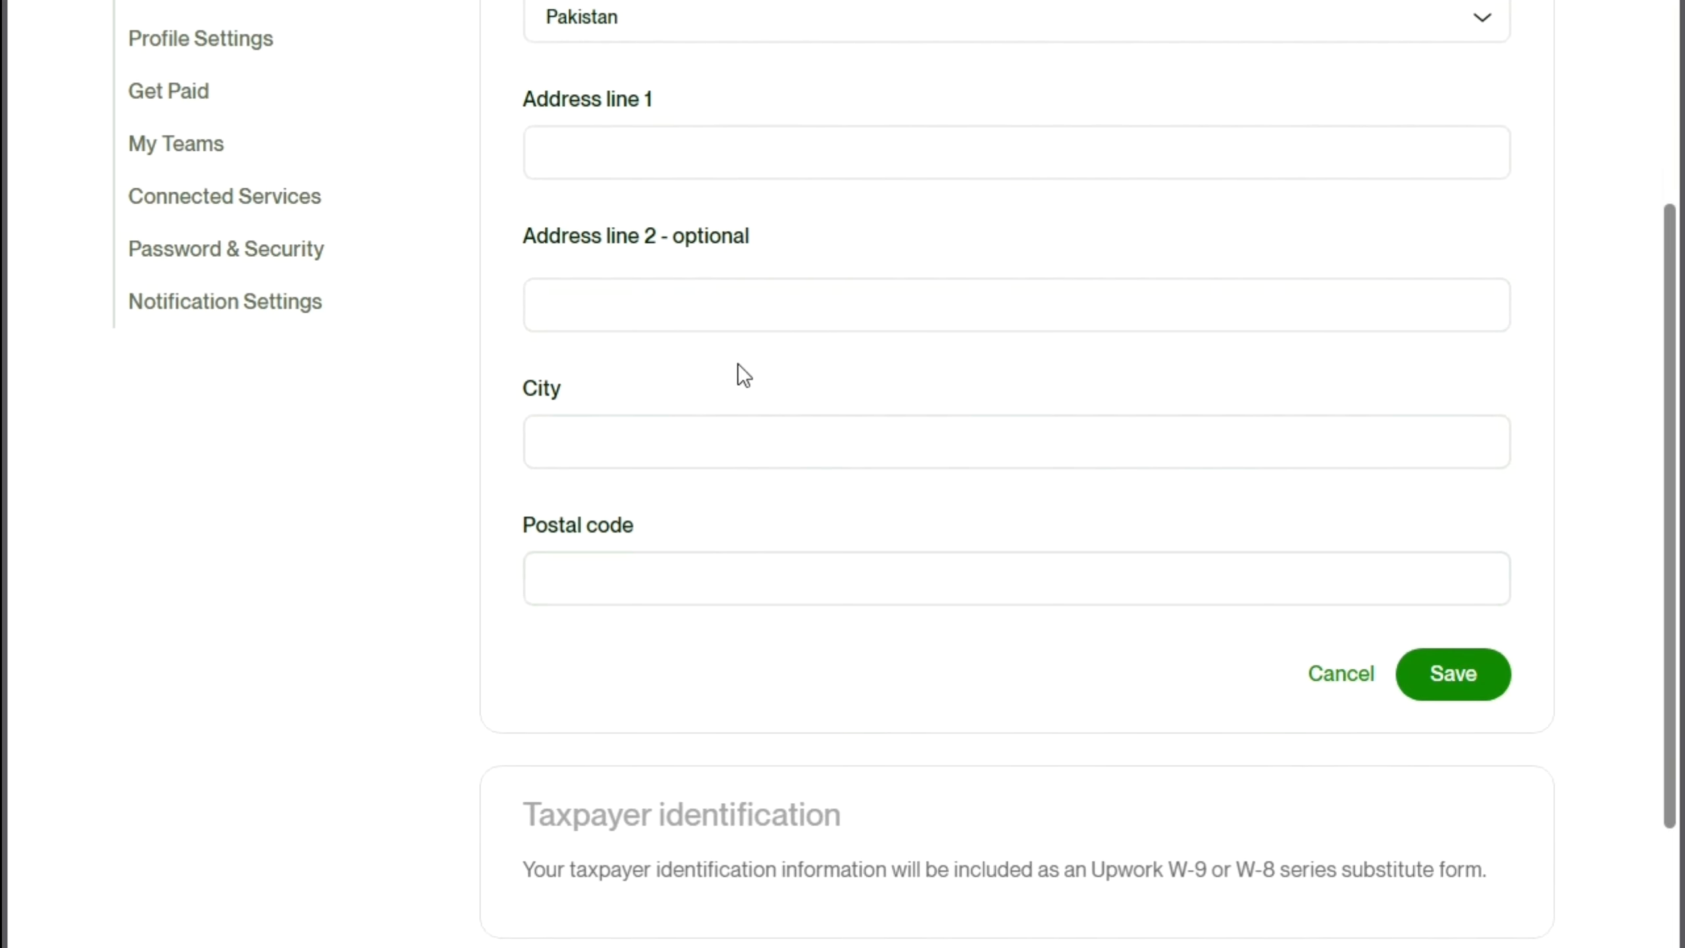
scroll(1426, 500, "down", 3)
left_click(1427, 500)
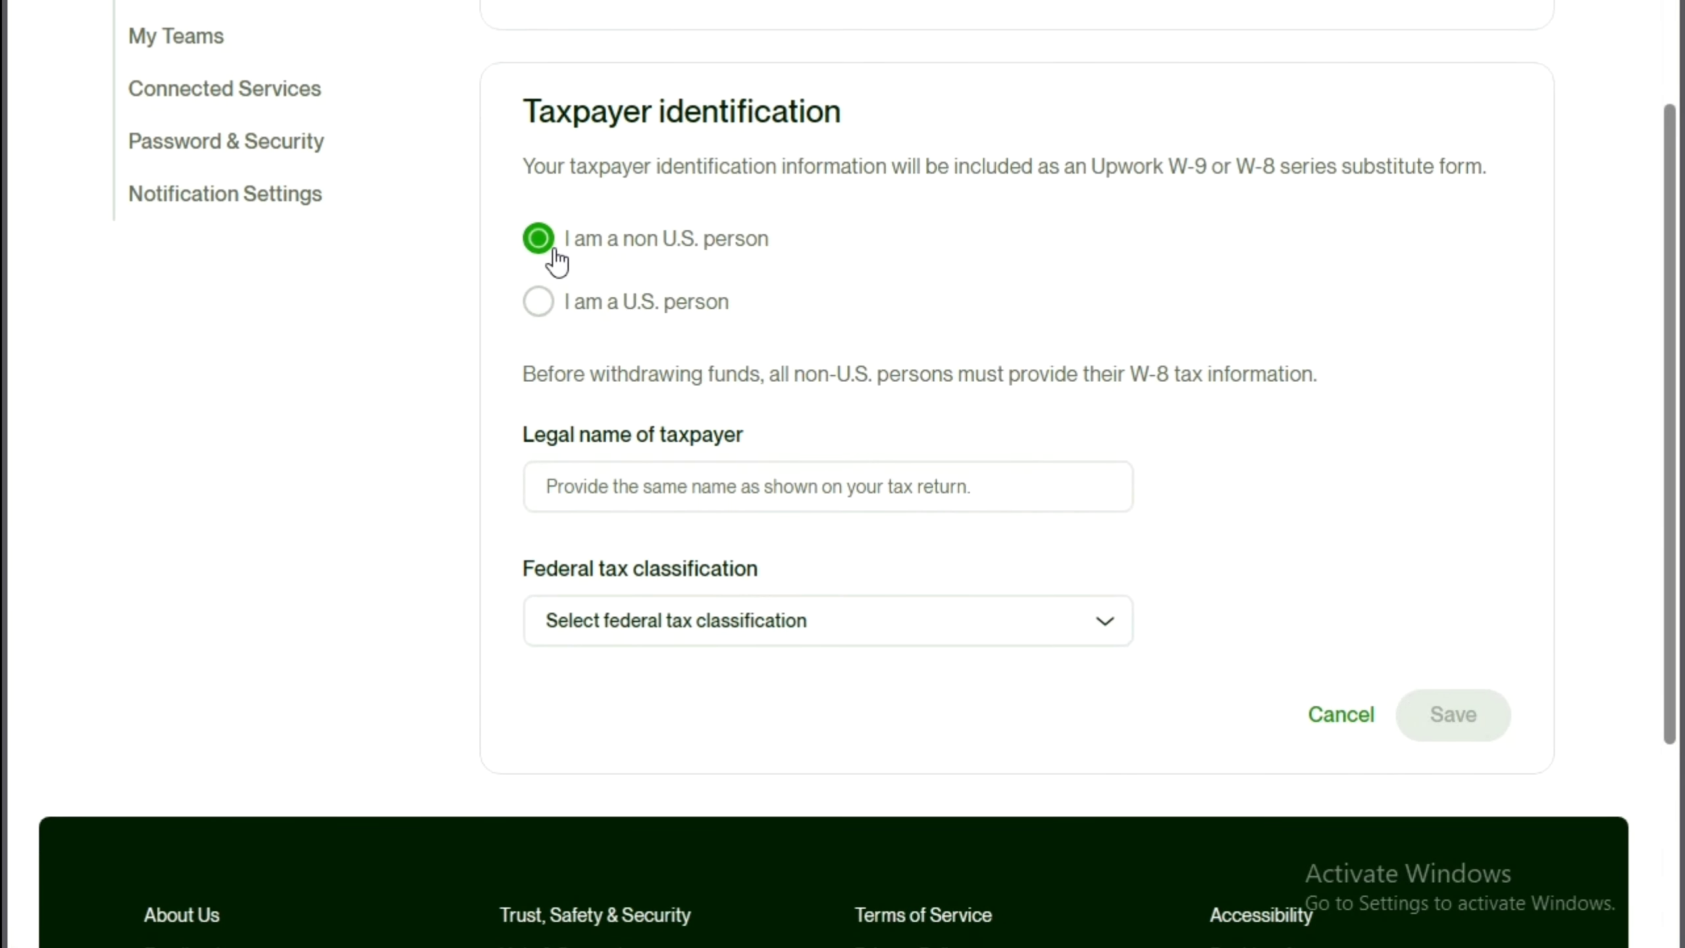
Set the federal tax classification to Individual in the taxpayer identification section.
scroll(674, 256, "down", 3)
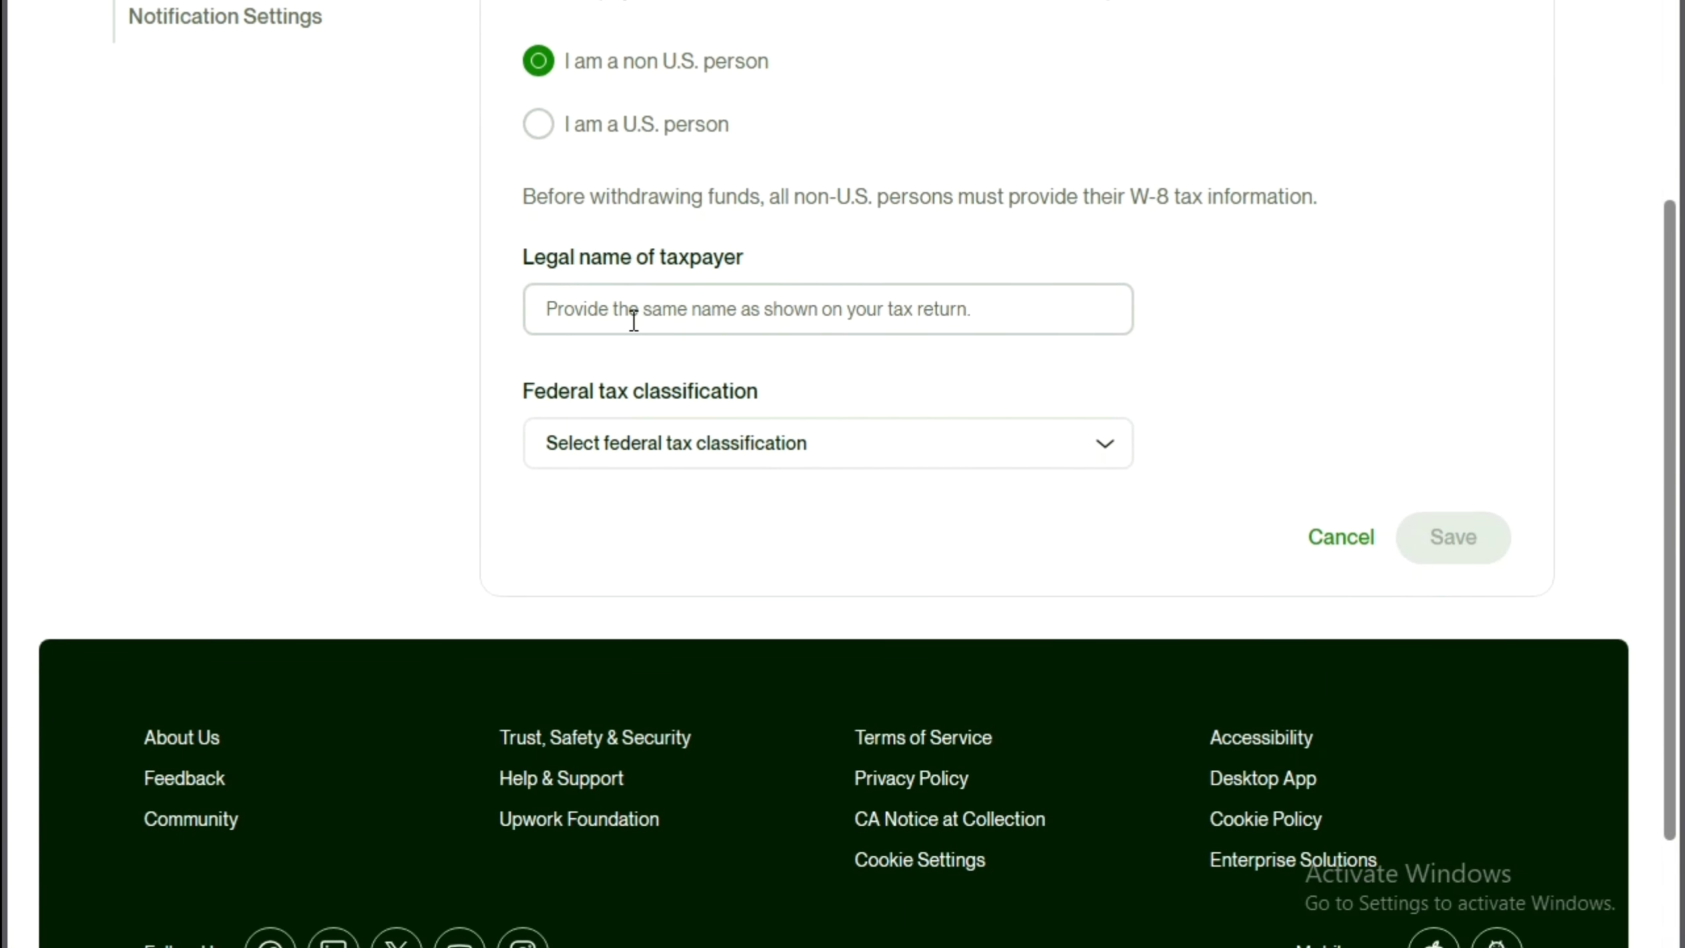
scroll(627, 319, "down", 3)
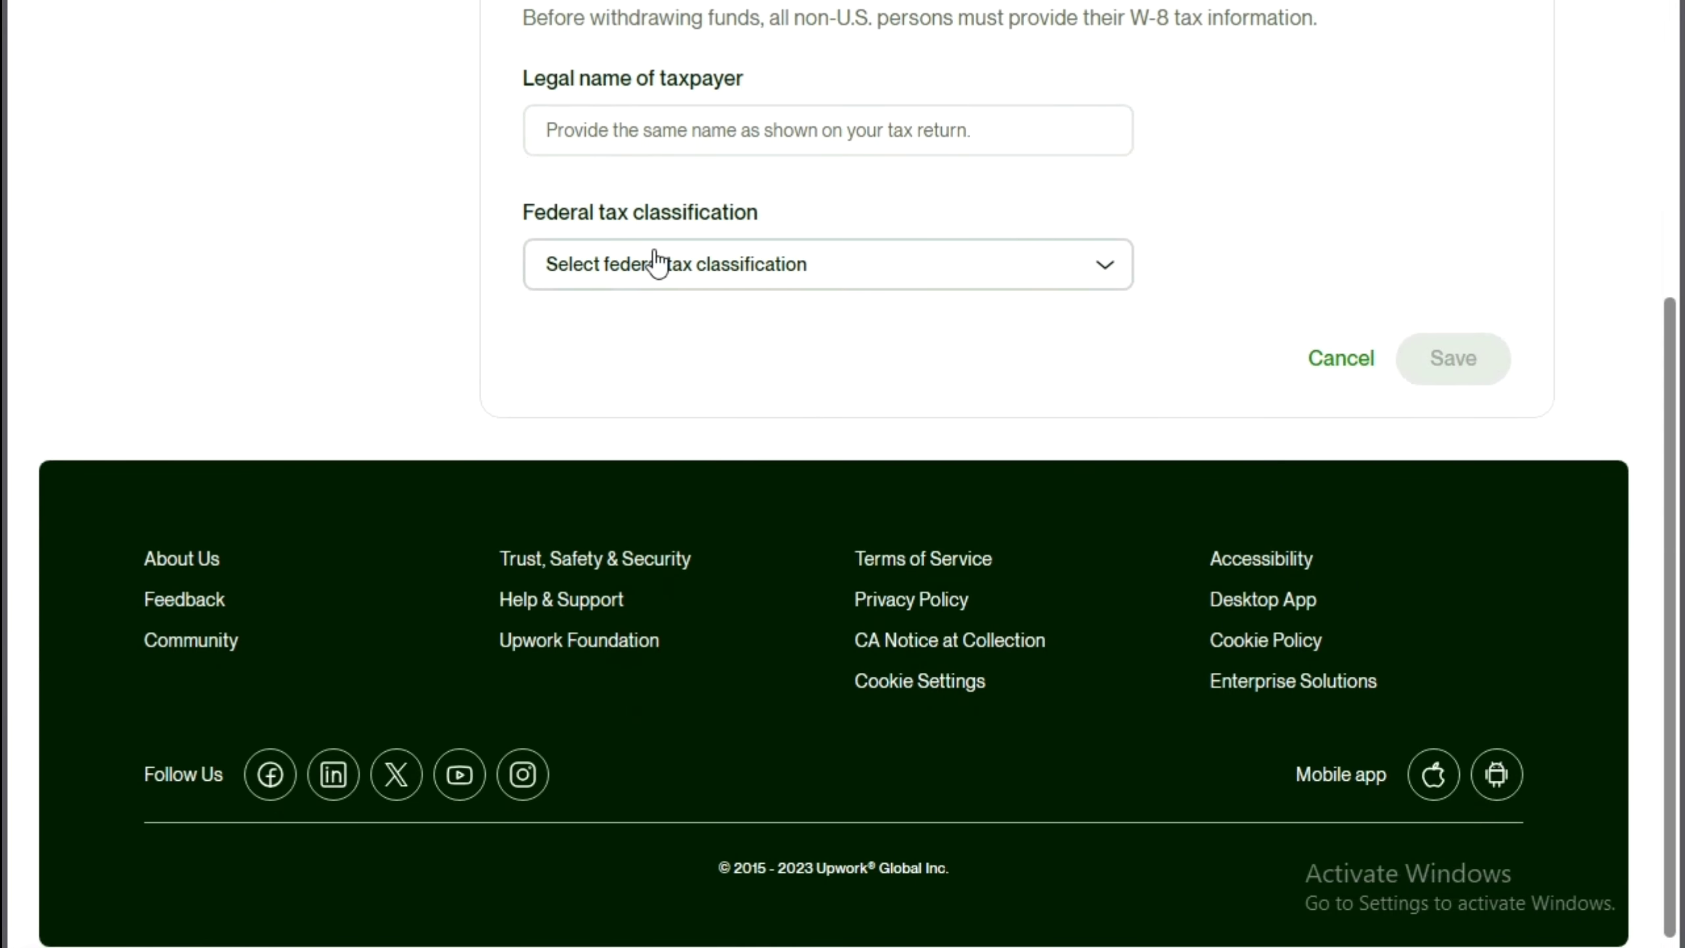
left_click(856, 275)
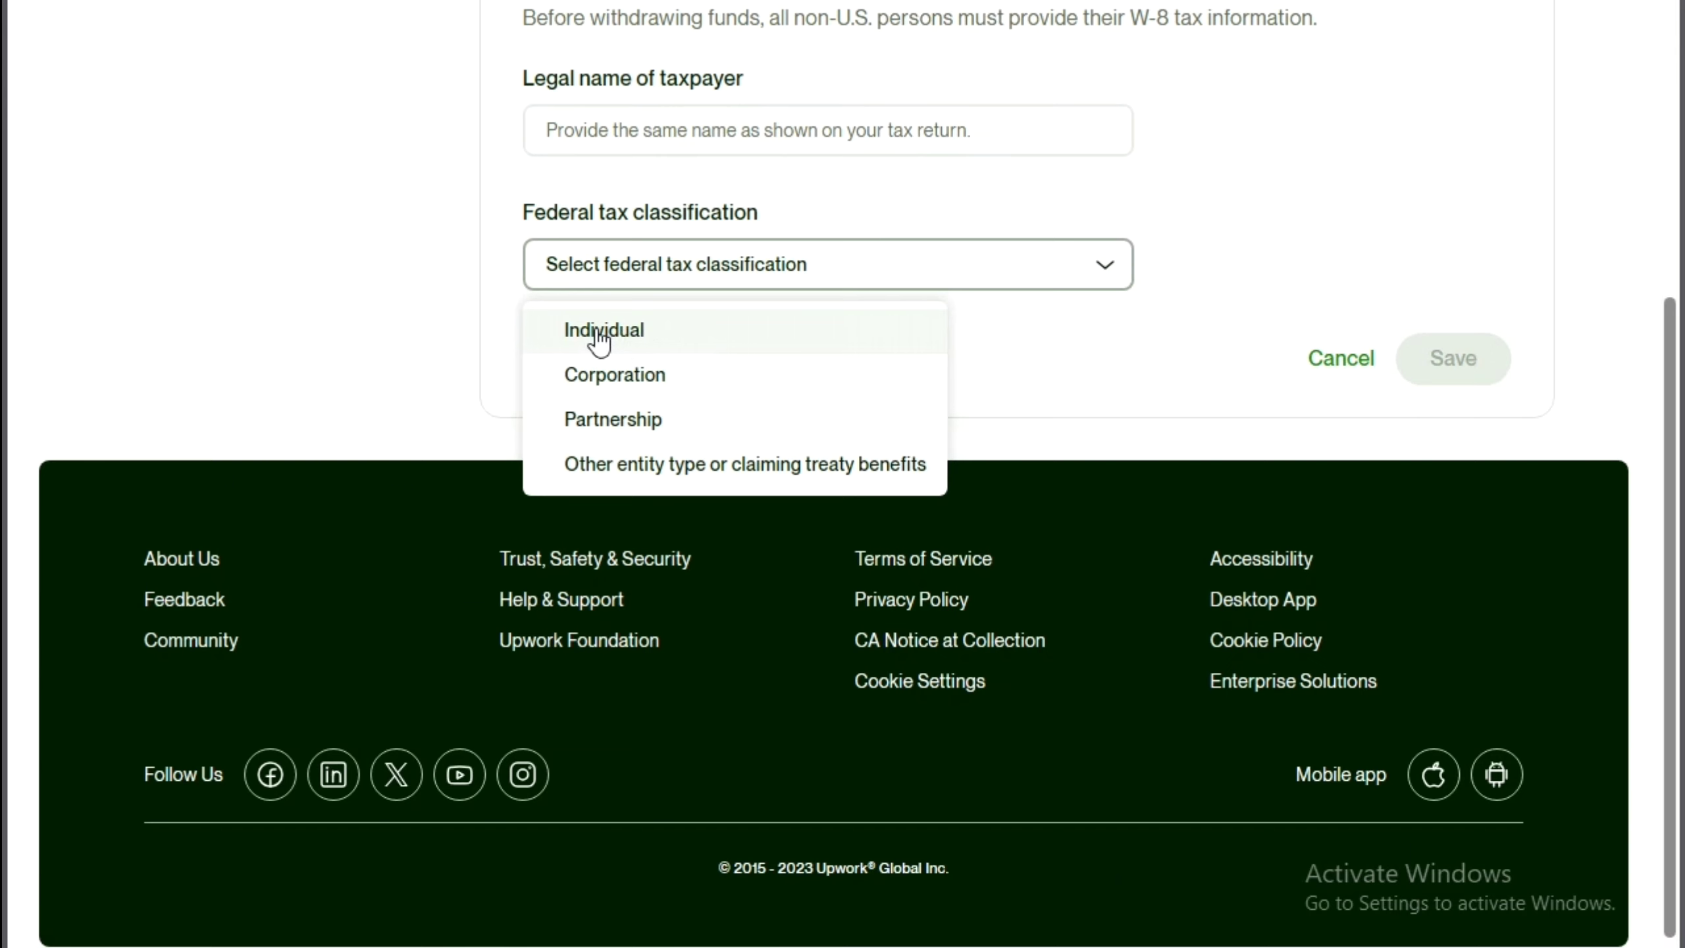
left_click(620, 331)
scroll(729, 318, "down", 3)
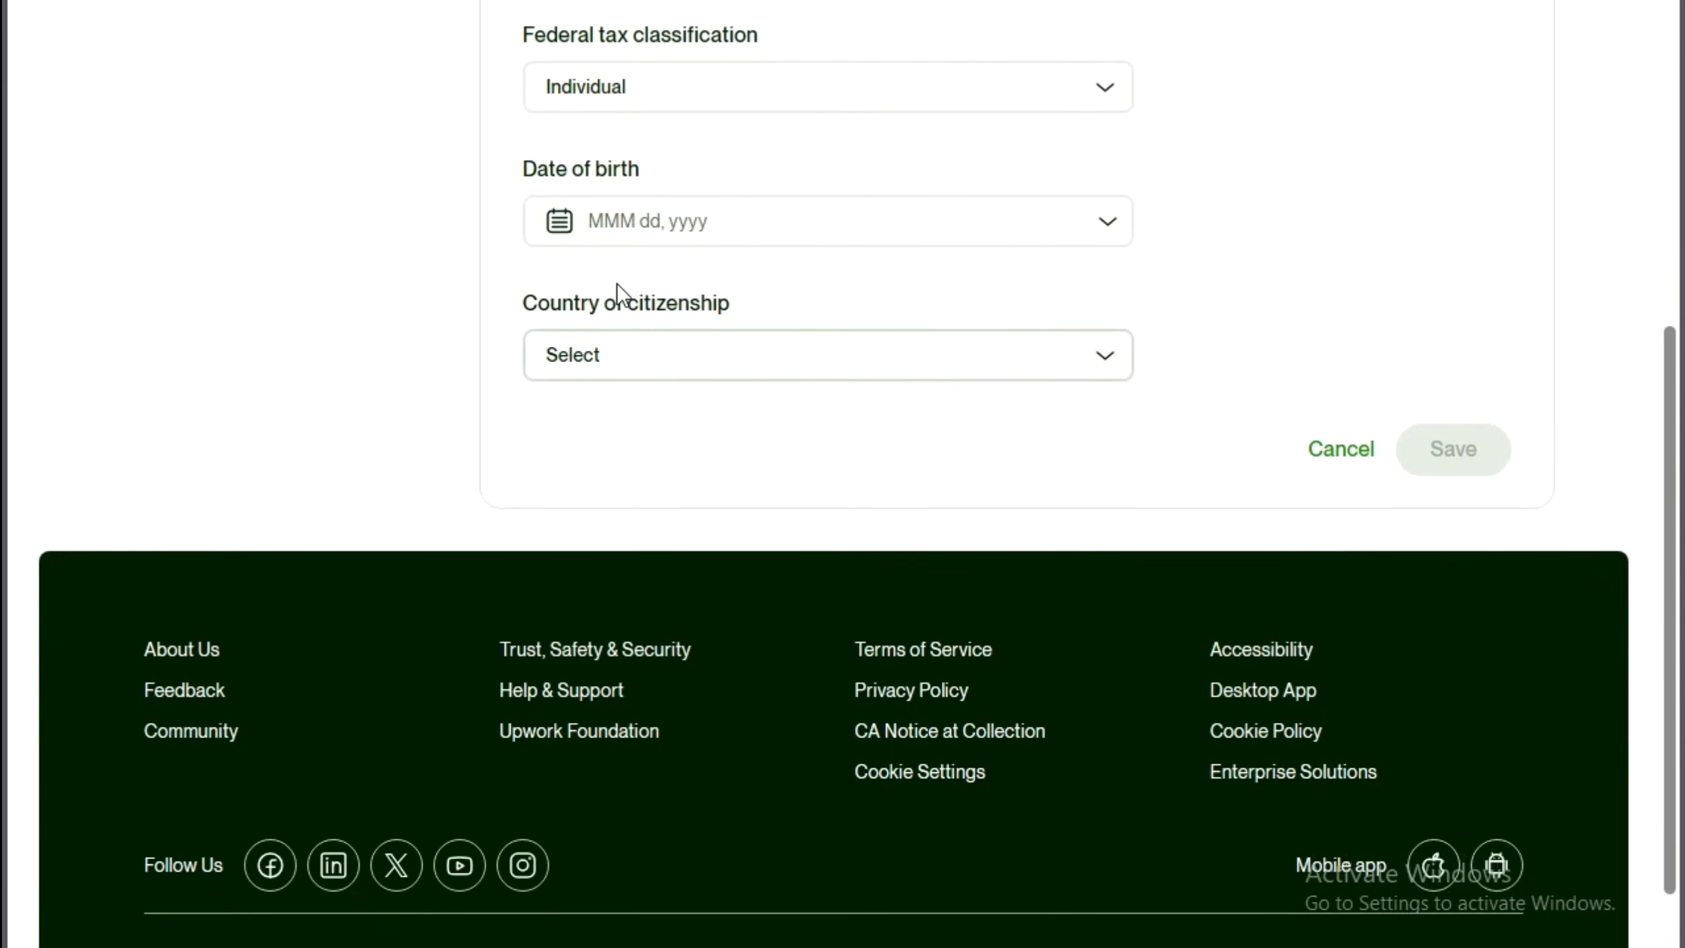
Fill in the taxpayer's date of birth and country of citizenship, and agree to finish the tax information process.
left_click(813, 220)
left_click(965, 218)
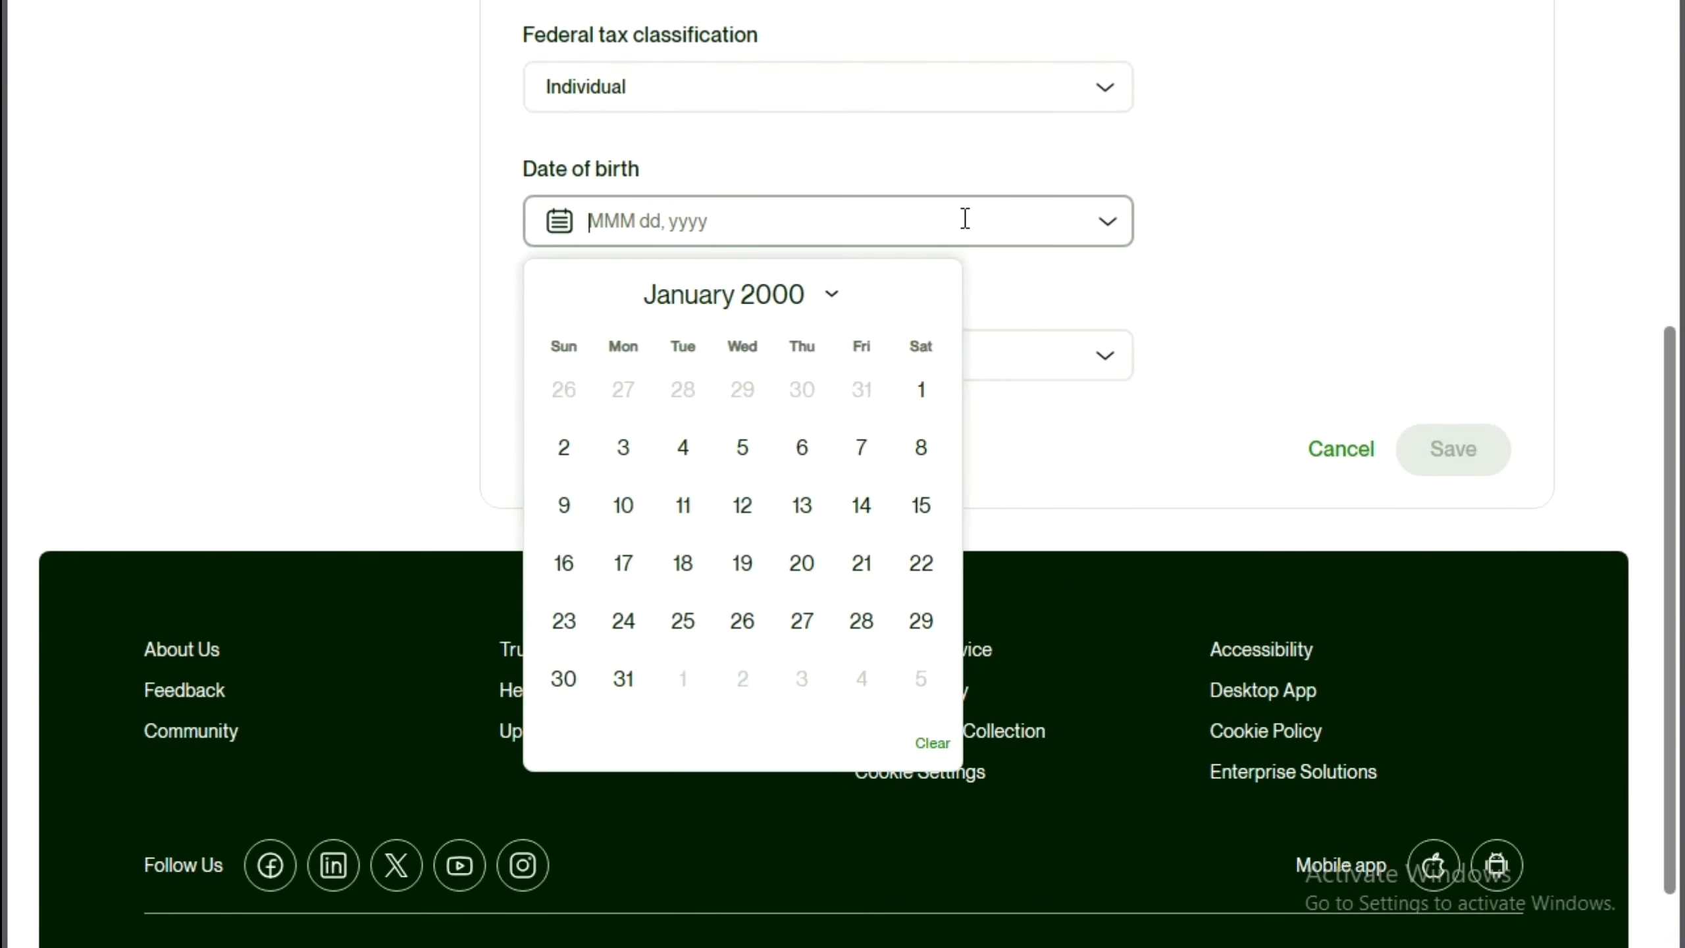
left_click(1369, 223)
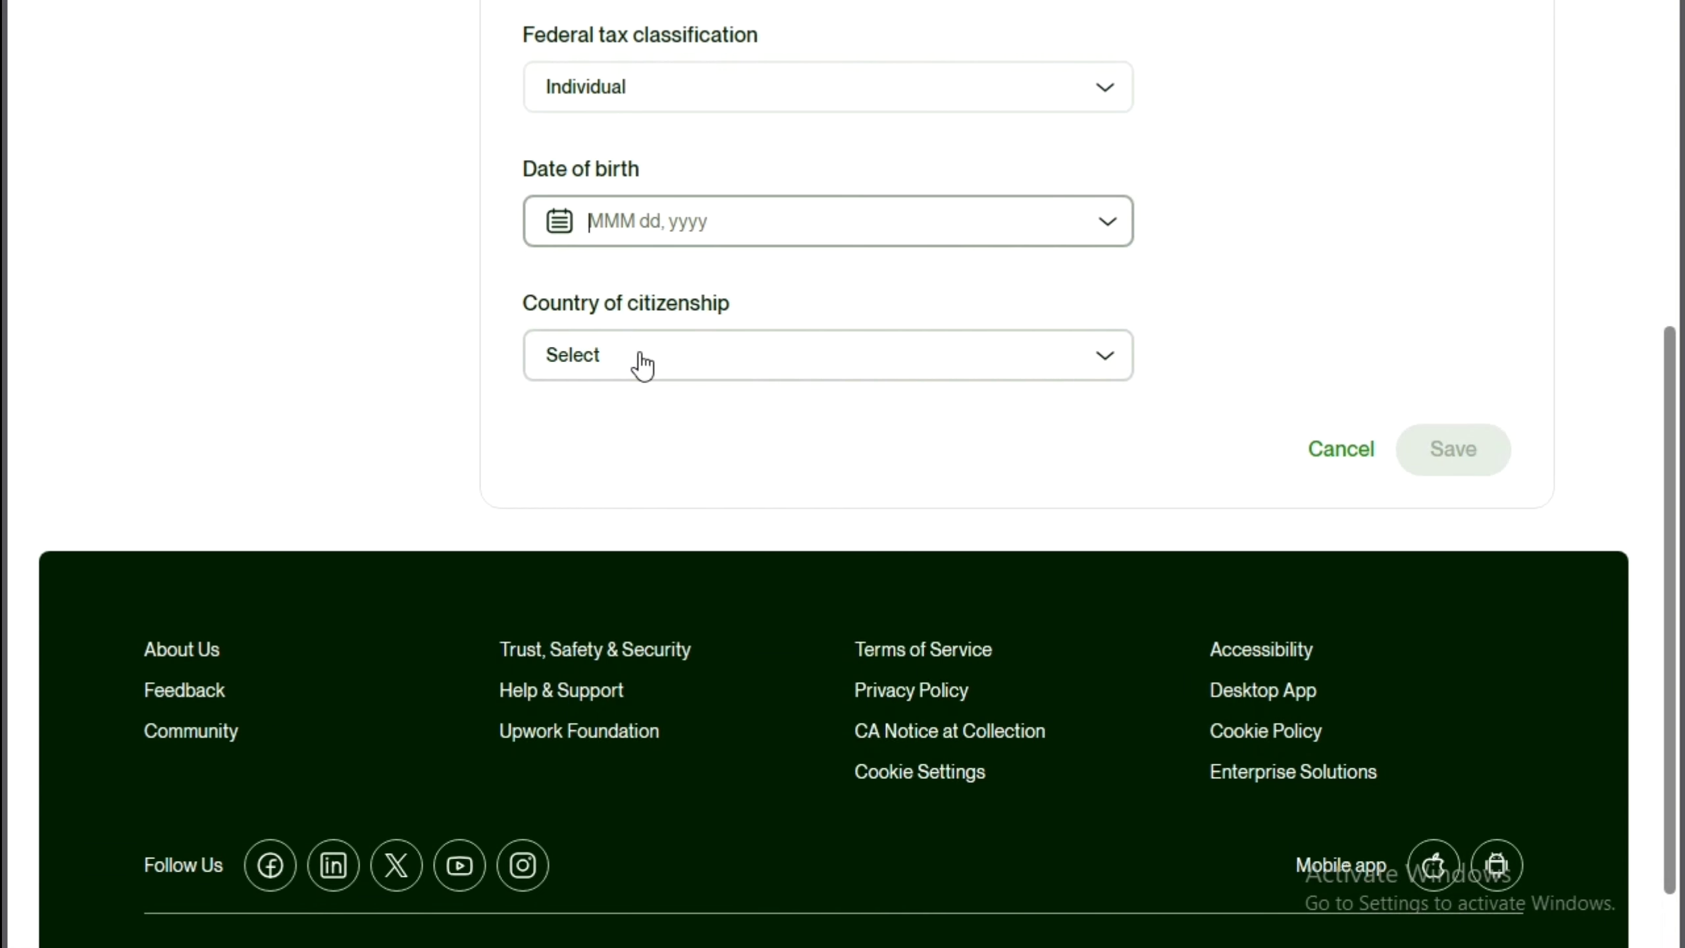
left_click(695, 337)
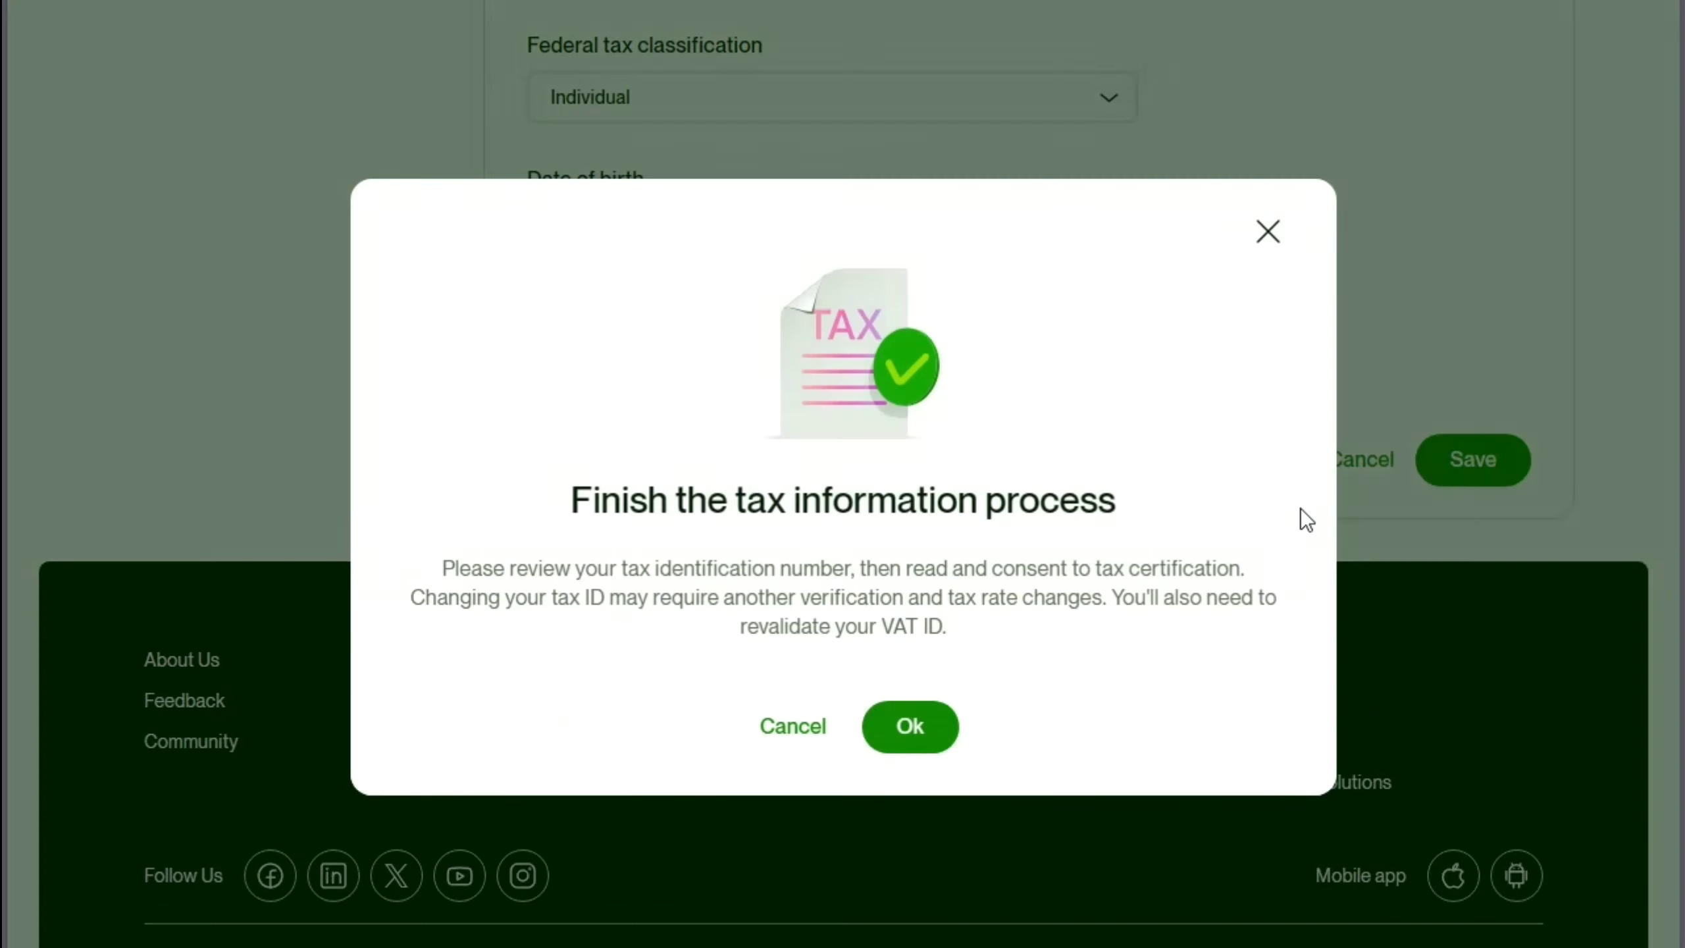
left_click(903, 720)
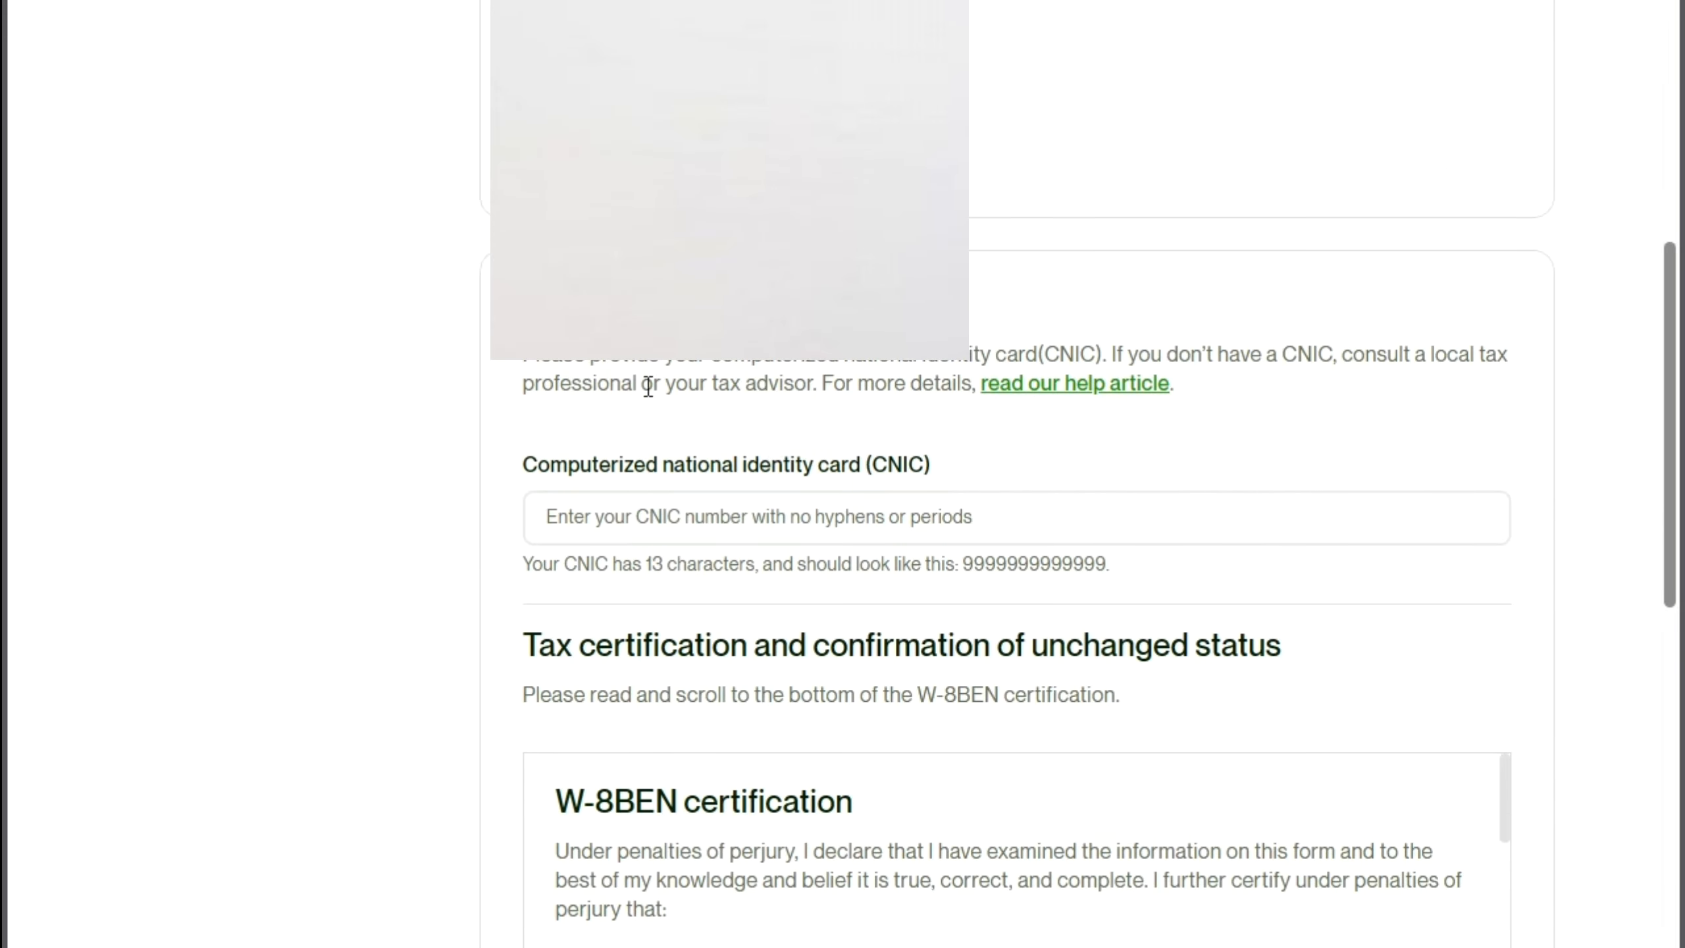
scroll(599, 507, "up", 2)
scroll(775, 506, "down", 2)
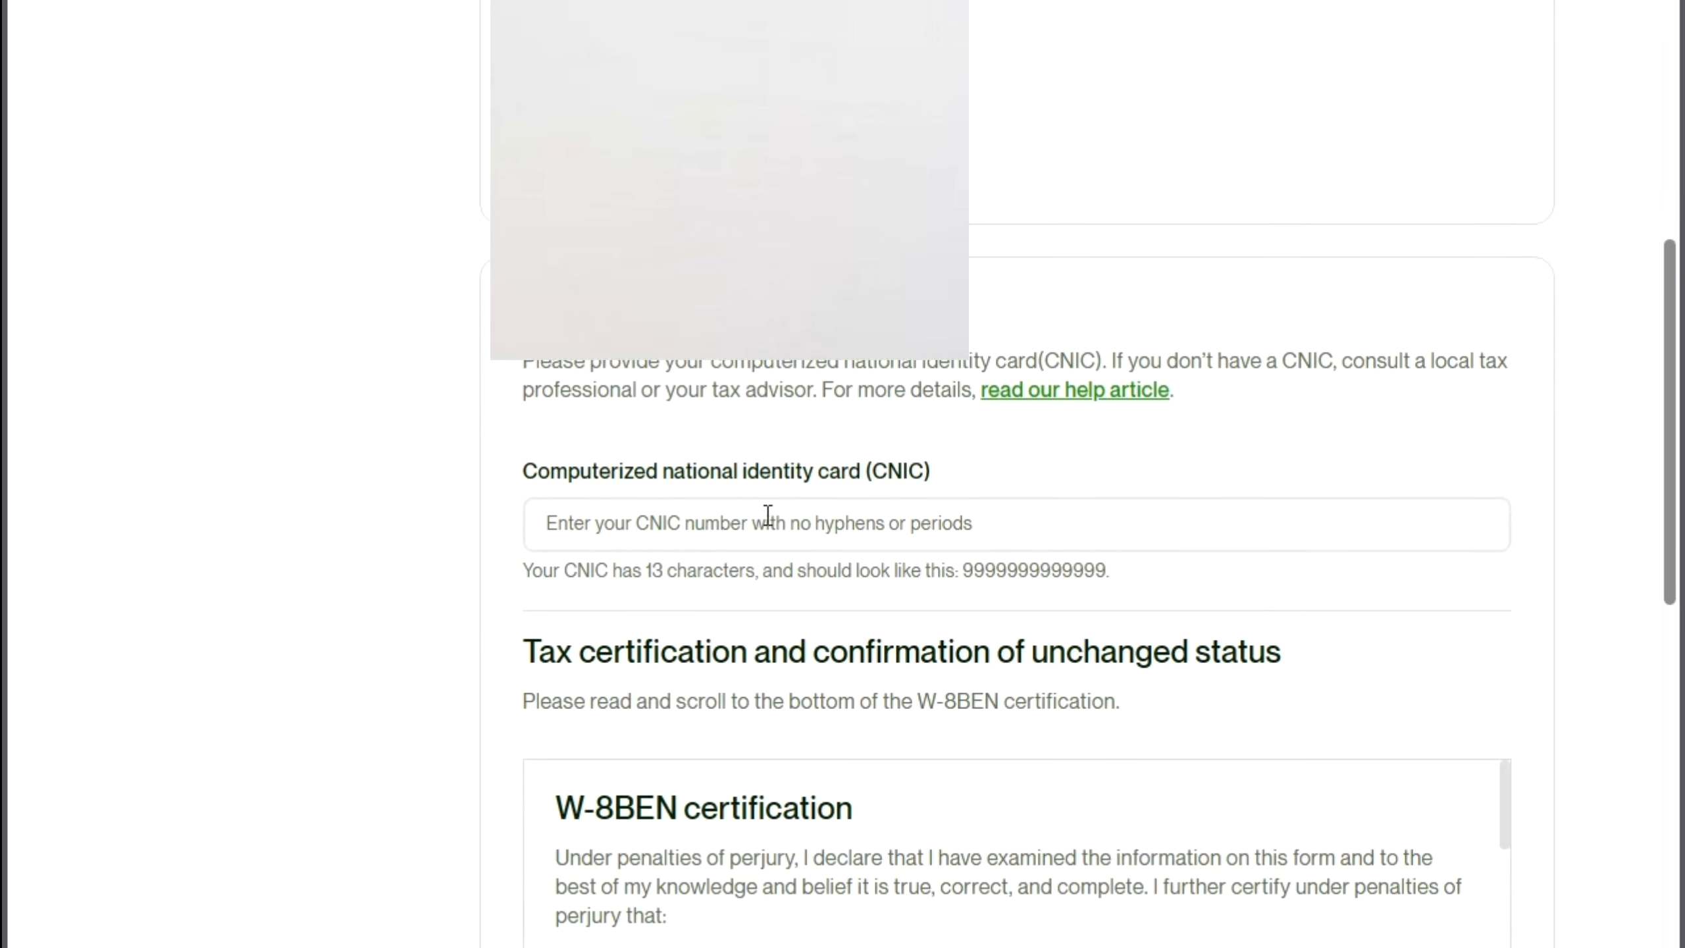
Certify the capacity to sign the W-8BEN form and consent to providing an electronic signature in the taxpayer identification section.
left_click(763, 505)
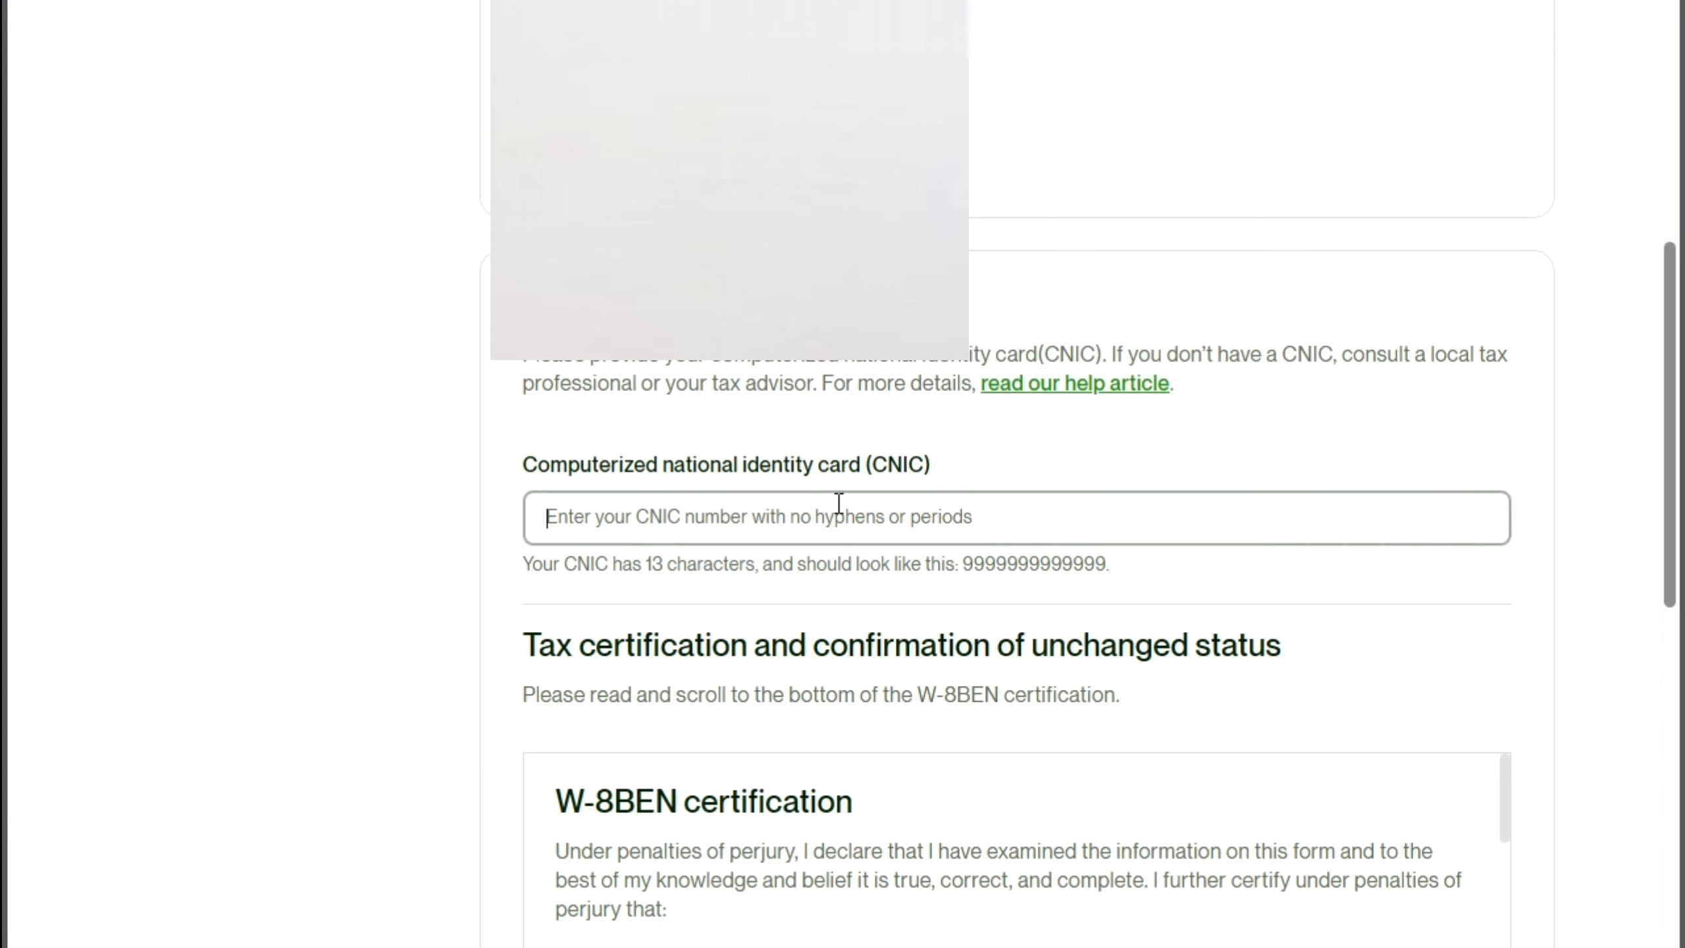
scroll(849, 515, "down", 6)
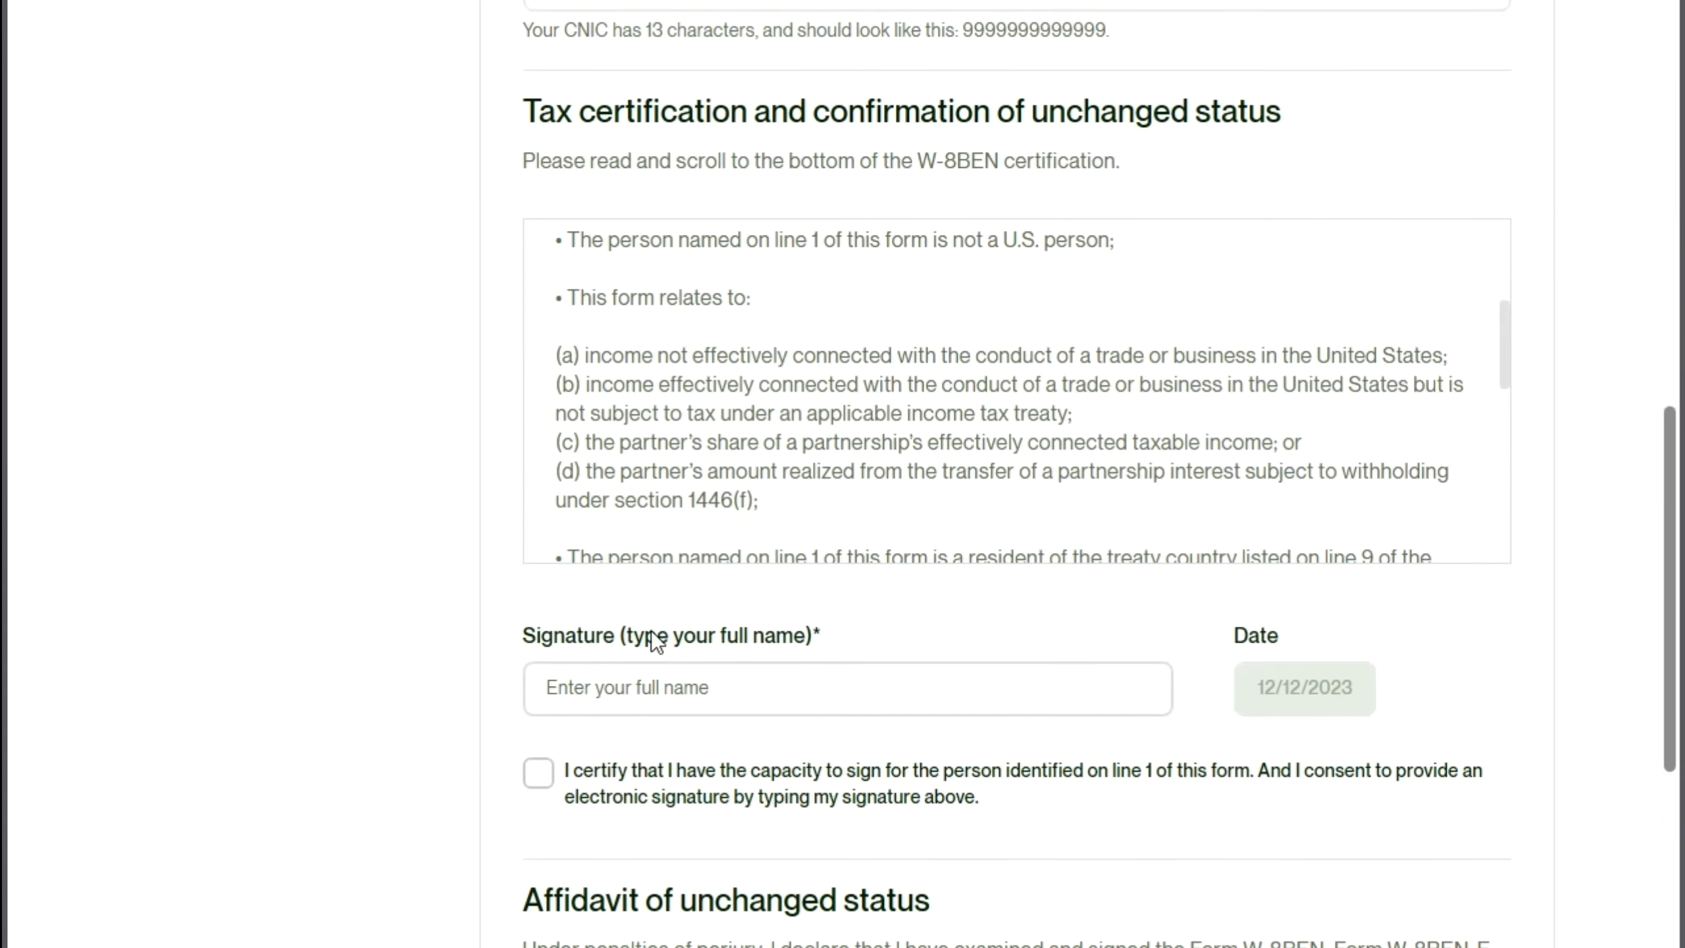
left_click(538, 774)
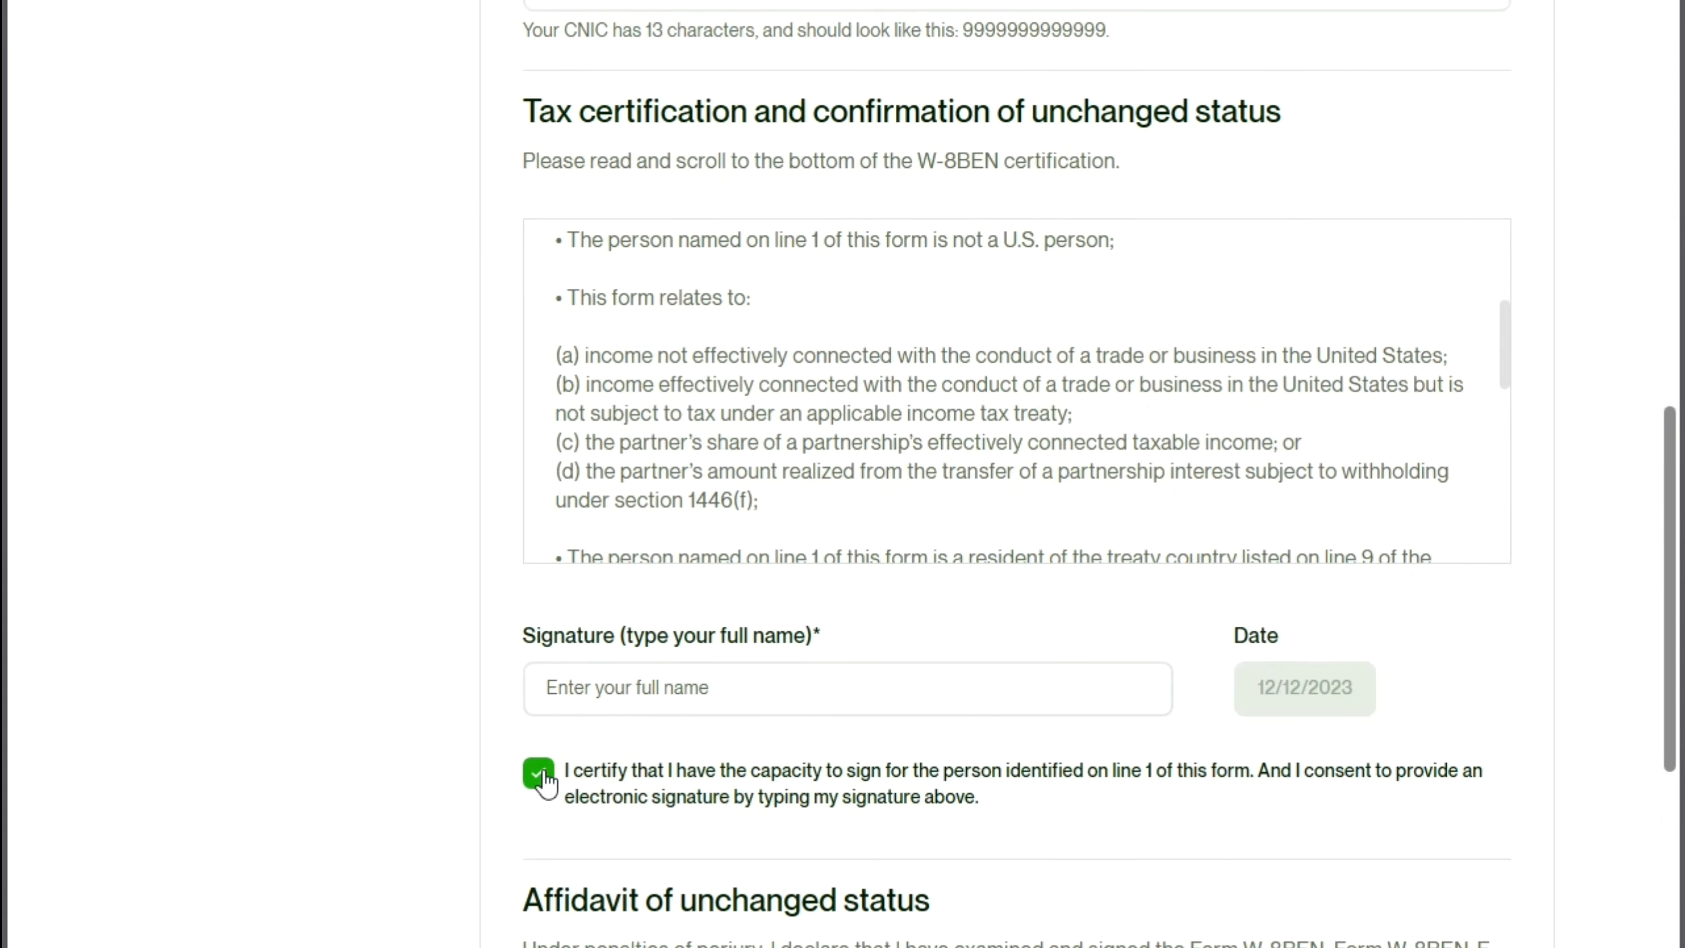
scroll(580, 698, "down", 8)
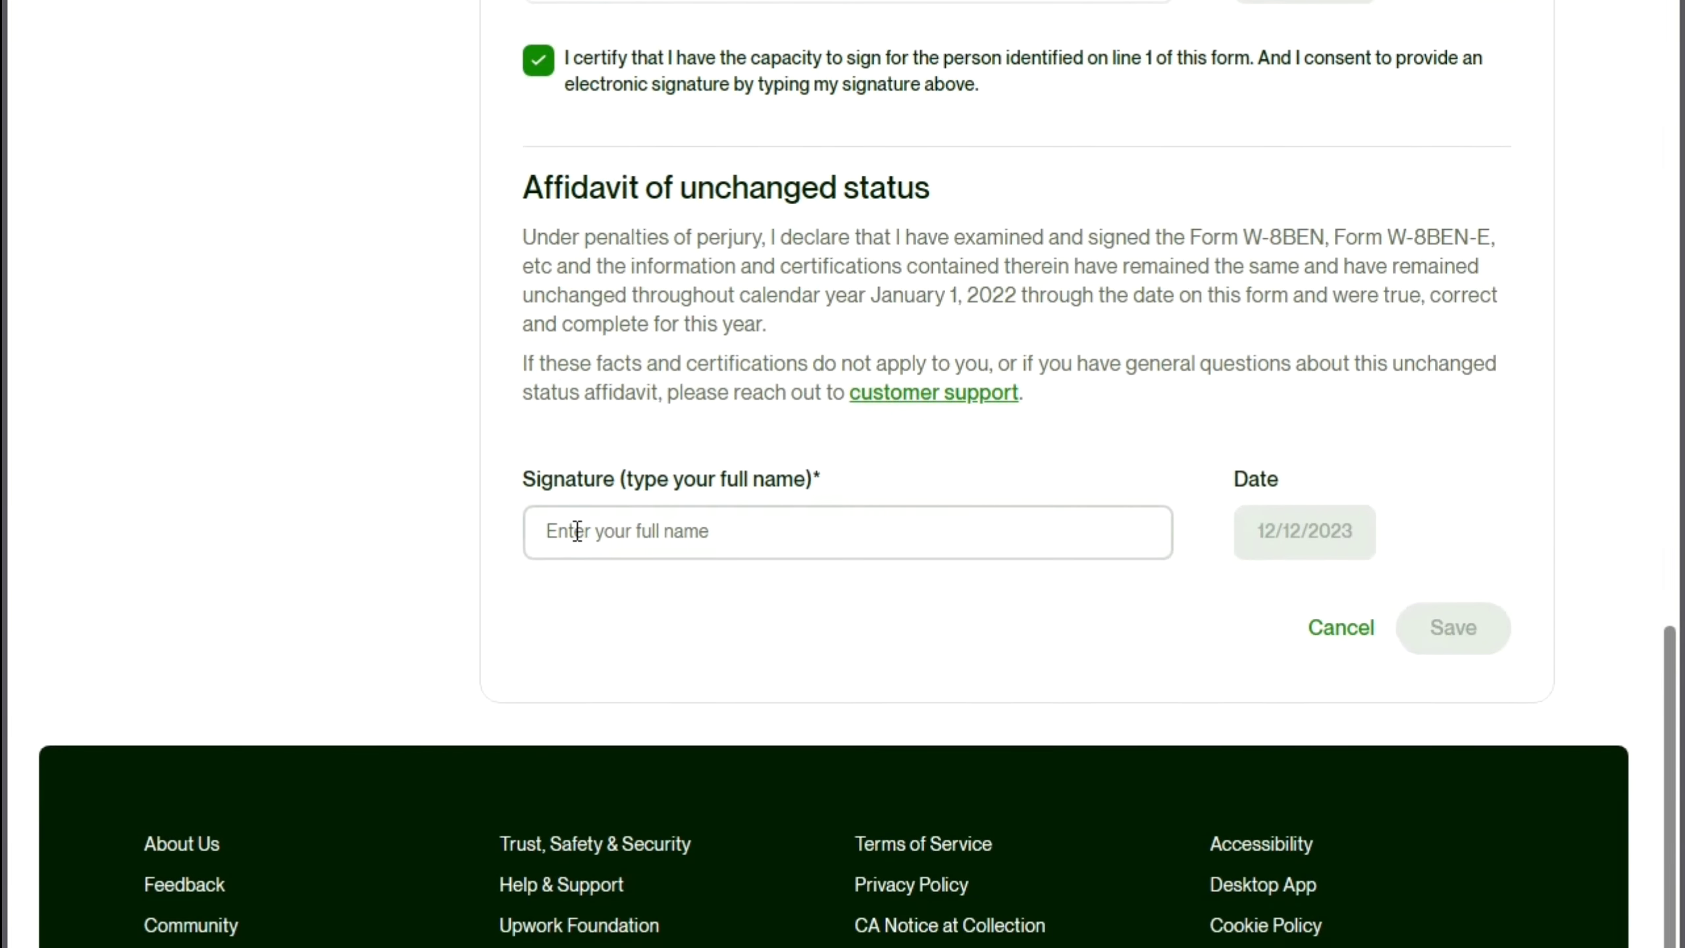
left_click(577, 530)
left_click(426, 566)
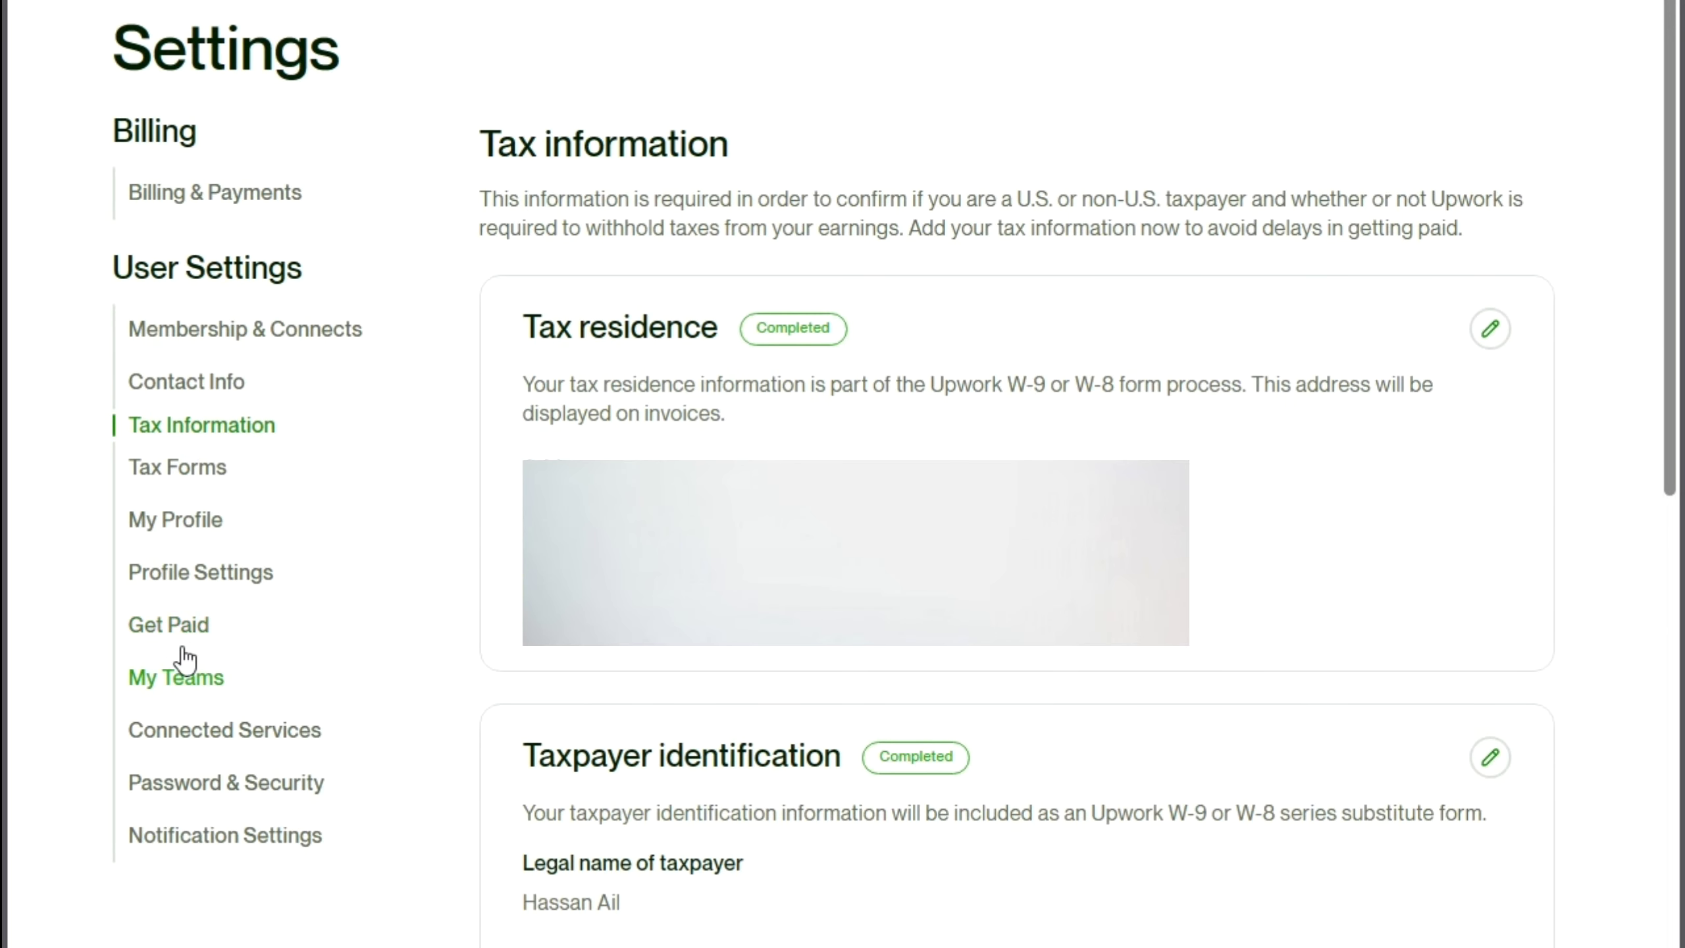
Open the Get Paid settings and start setting up Direct to Local Bank (PKR) as the withdrawal method.
left_click(174, 627)
left_click(369, 616)
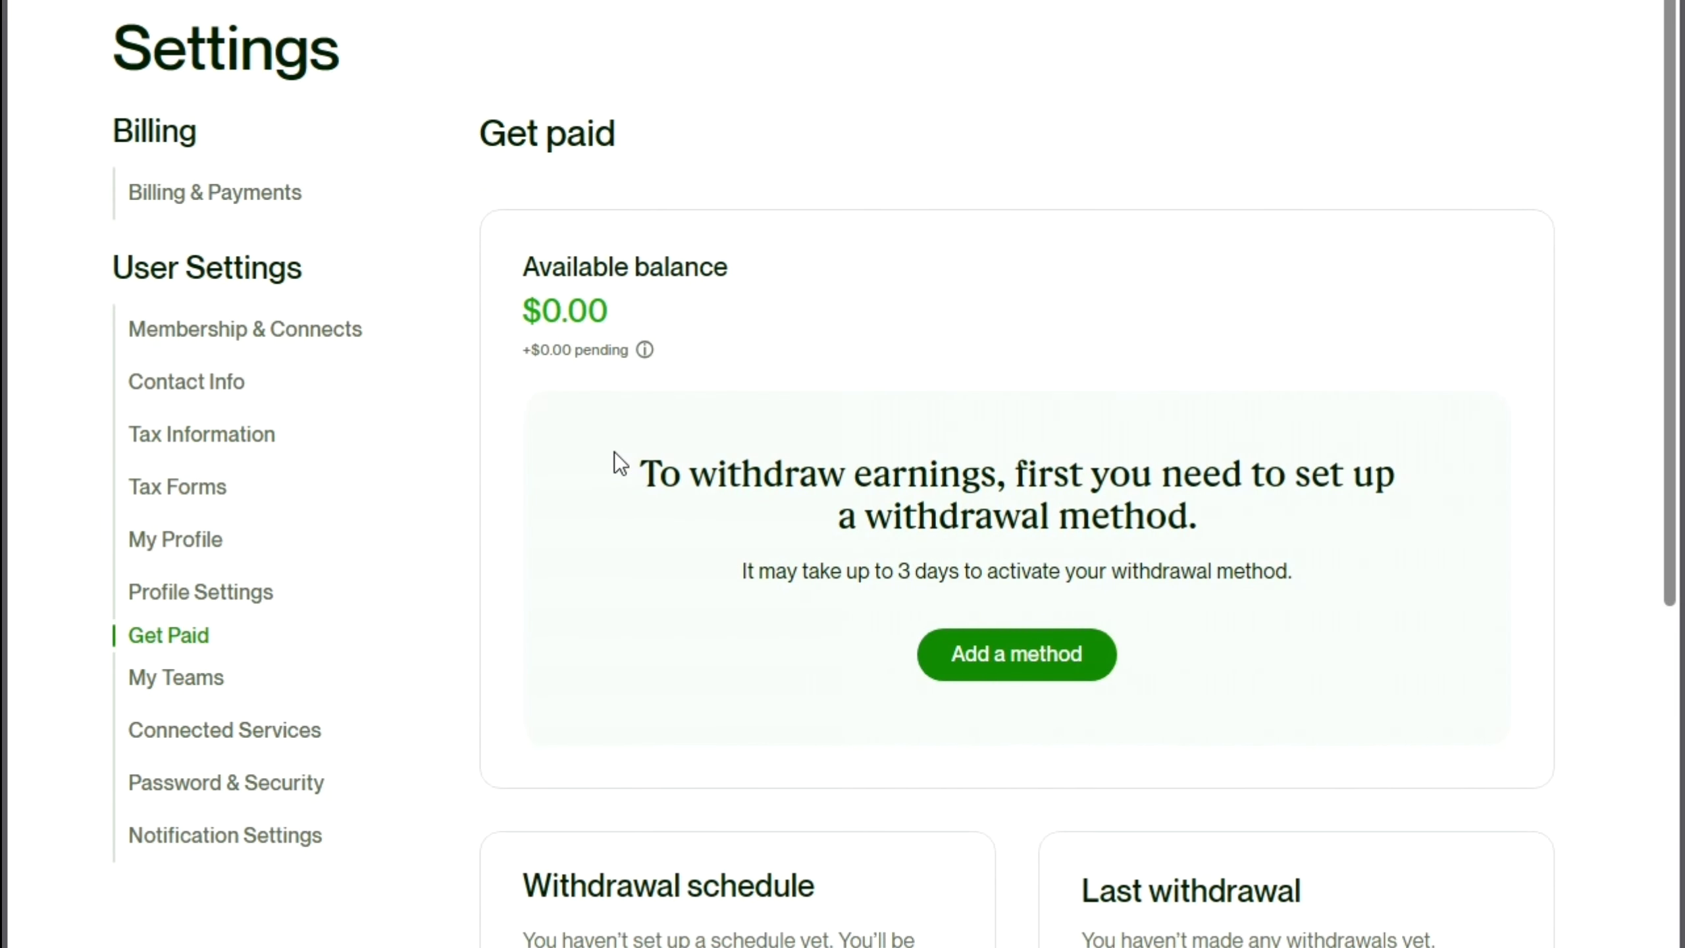
left_click(998, 674)
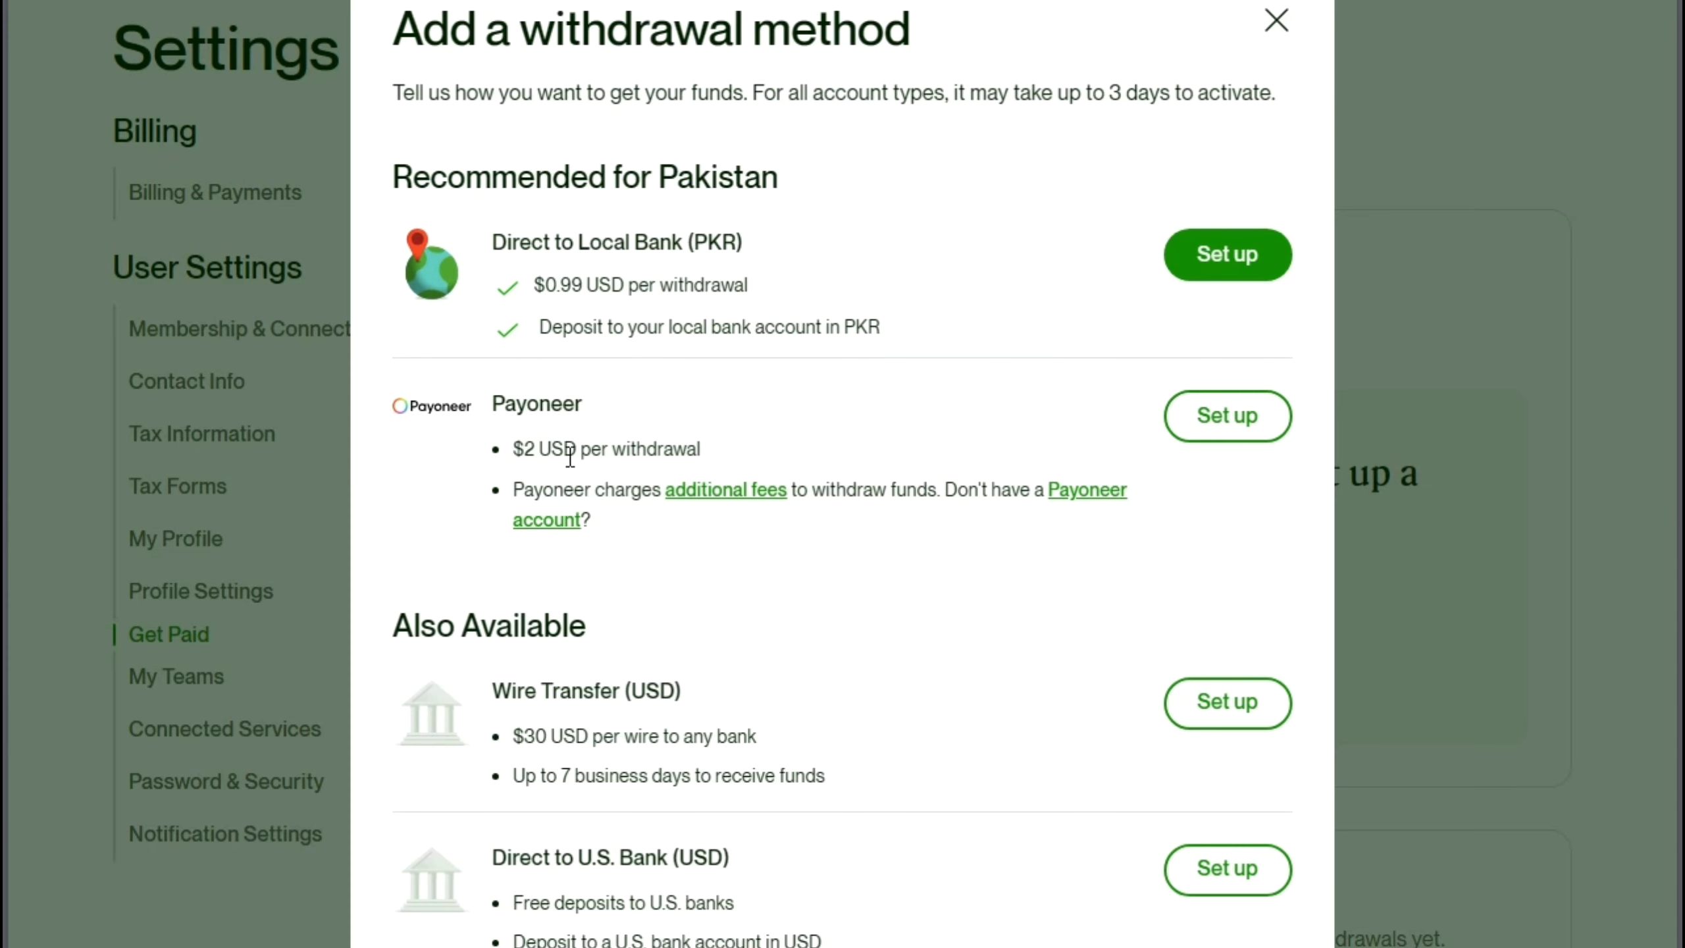
left_click(1197, 439)
left_click(1218, 262)
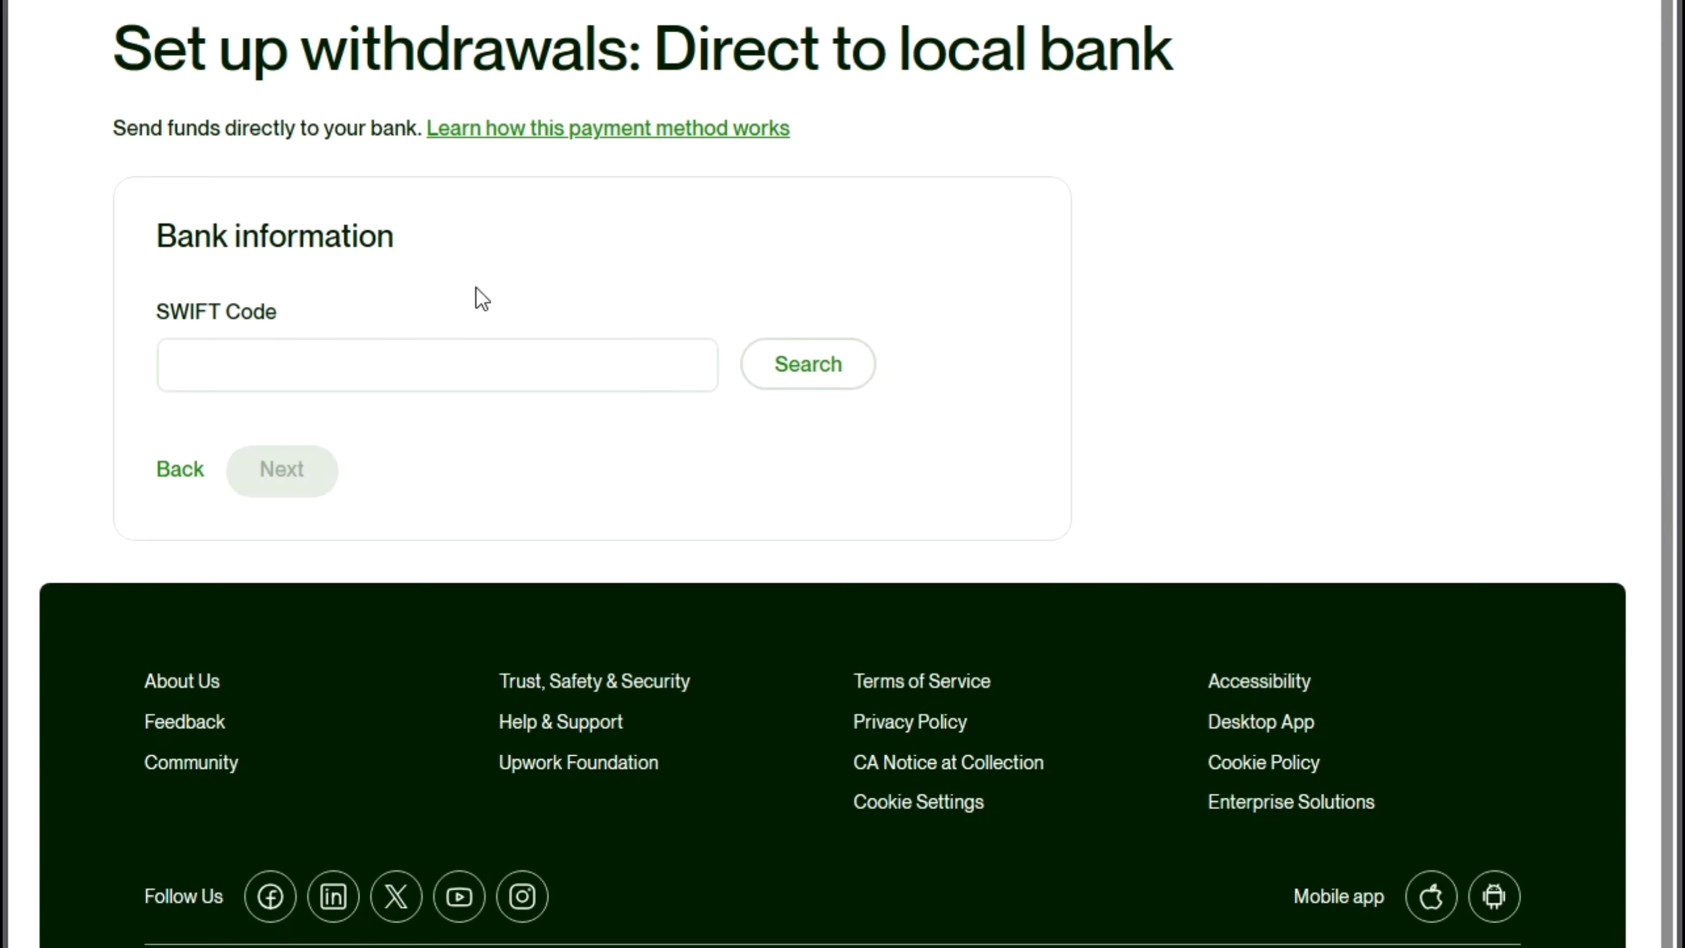
Look up the bank by SWIFT code MUCBPKKA and review its account currency and withdrawal fee.
type("MUCBPKKA")
left_click(819, 369)
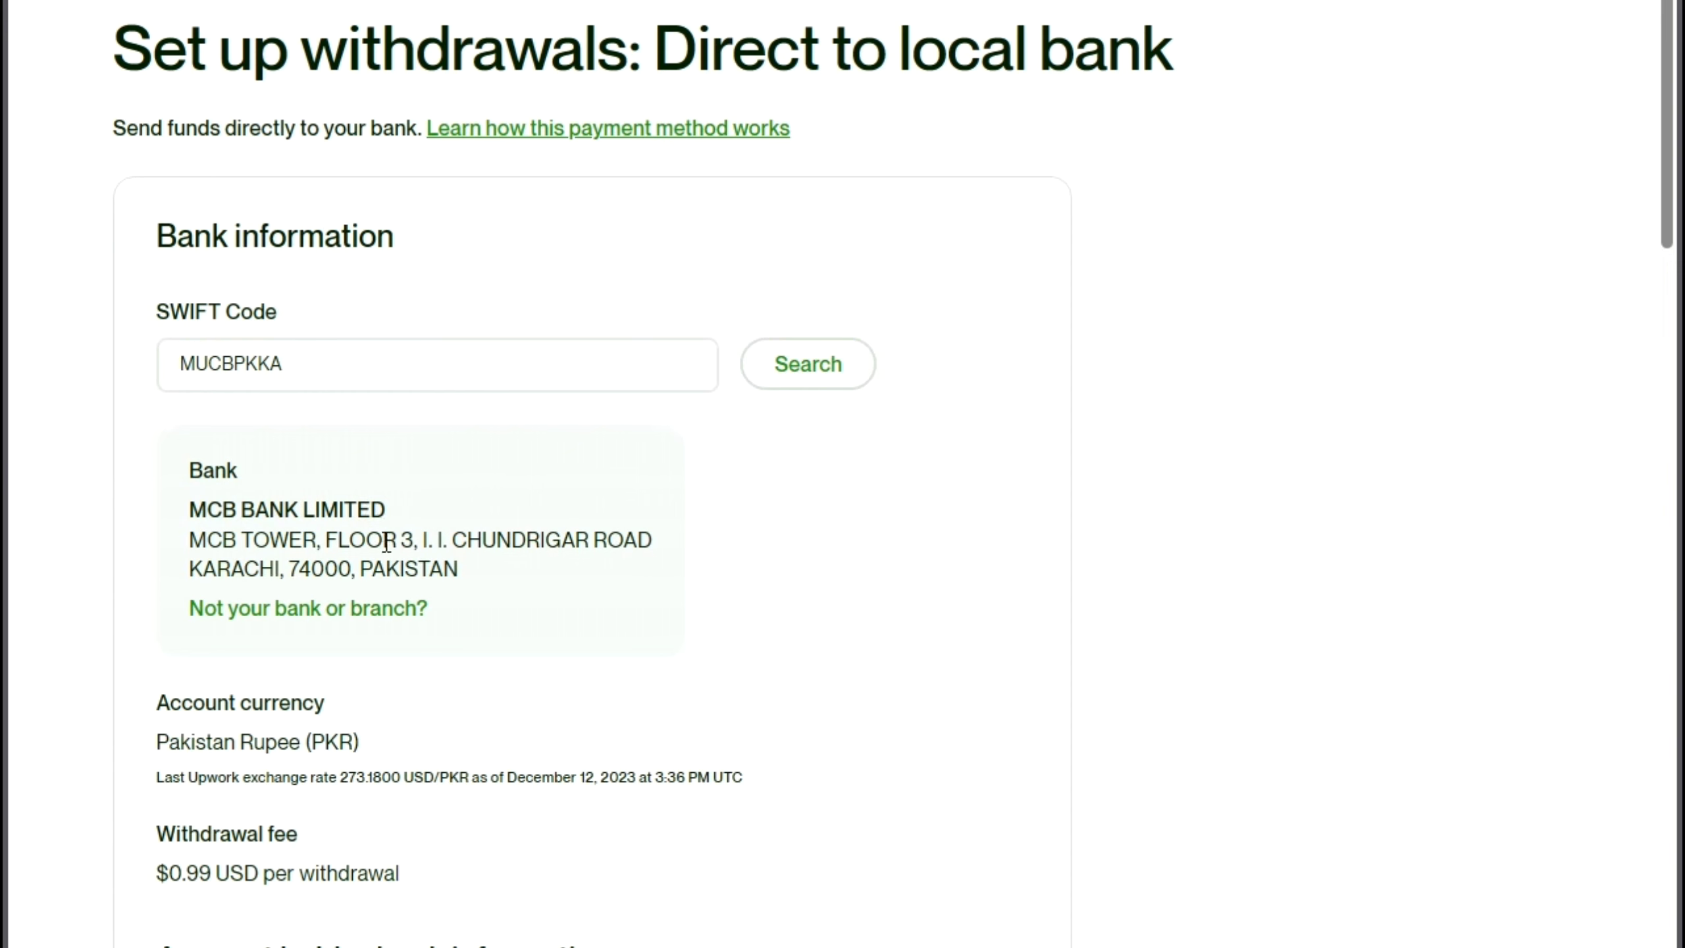
scroll(395, 538, "down", 3)
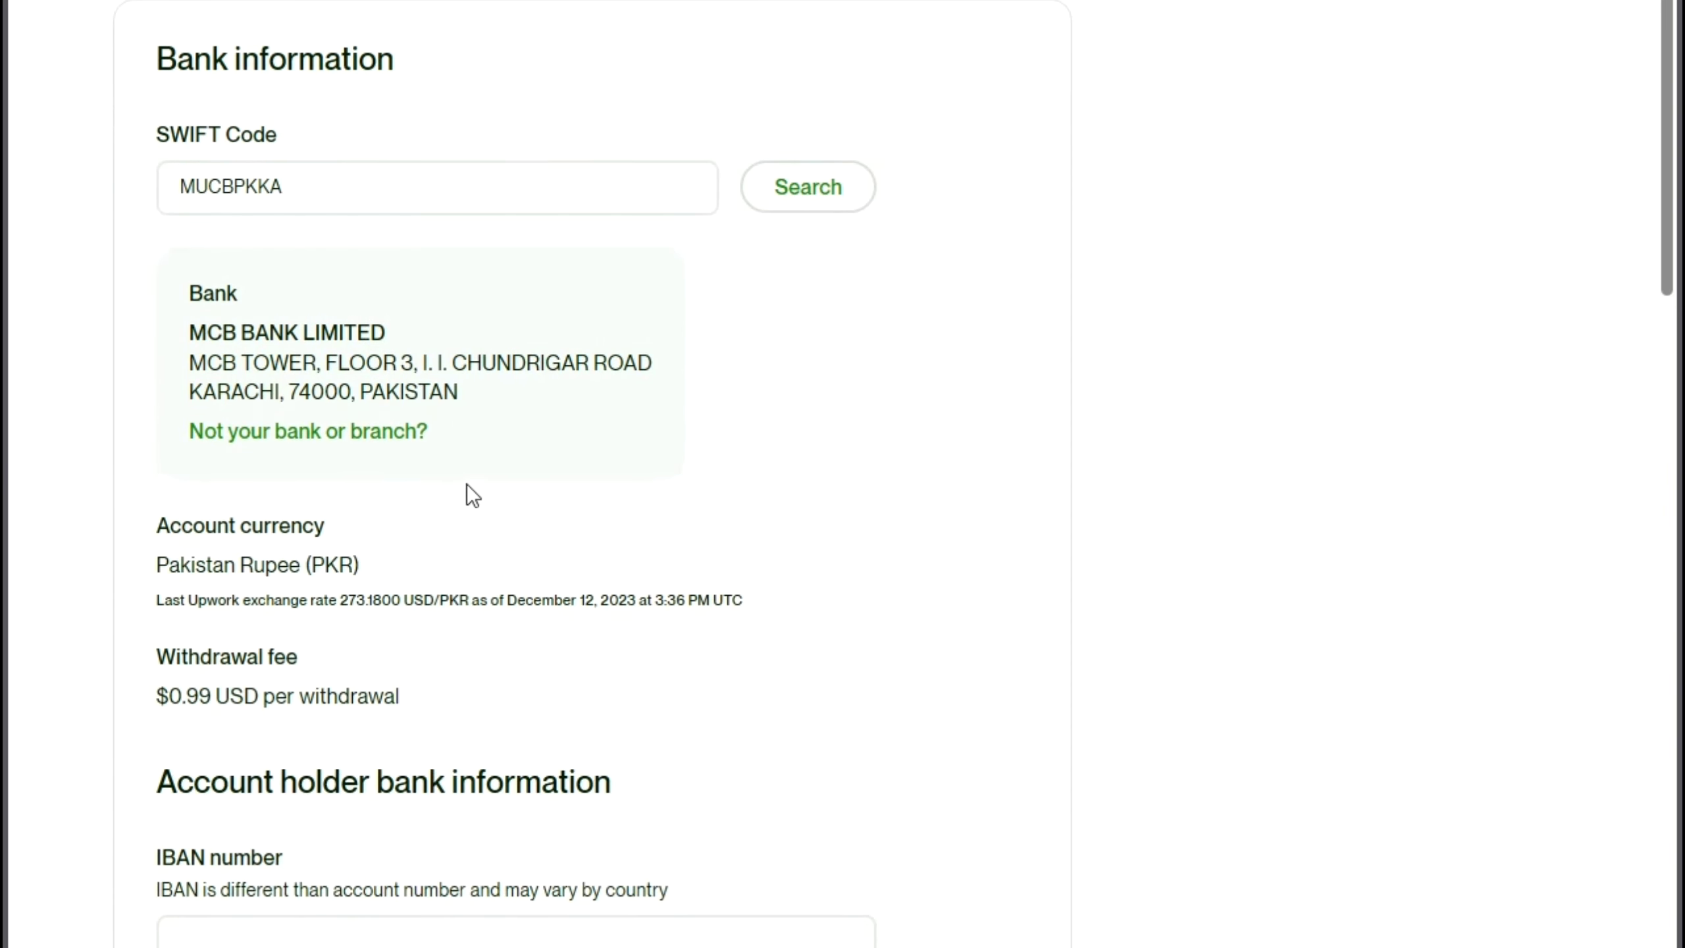
scroll(485, 406, "down", 6)
left_click_drag(124, 138, 415, 233)
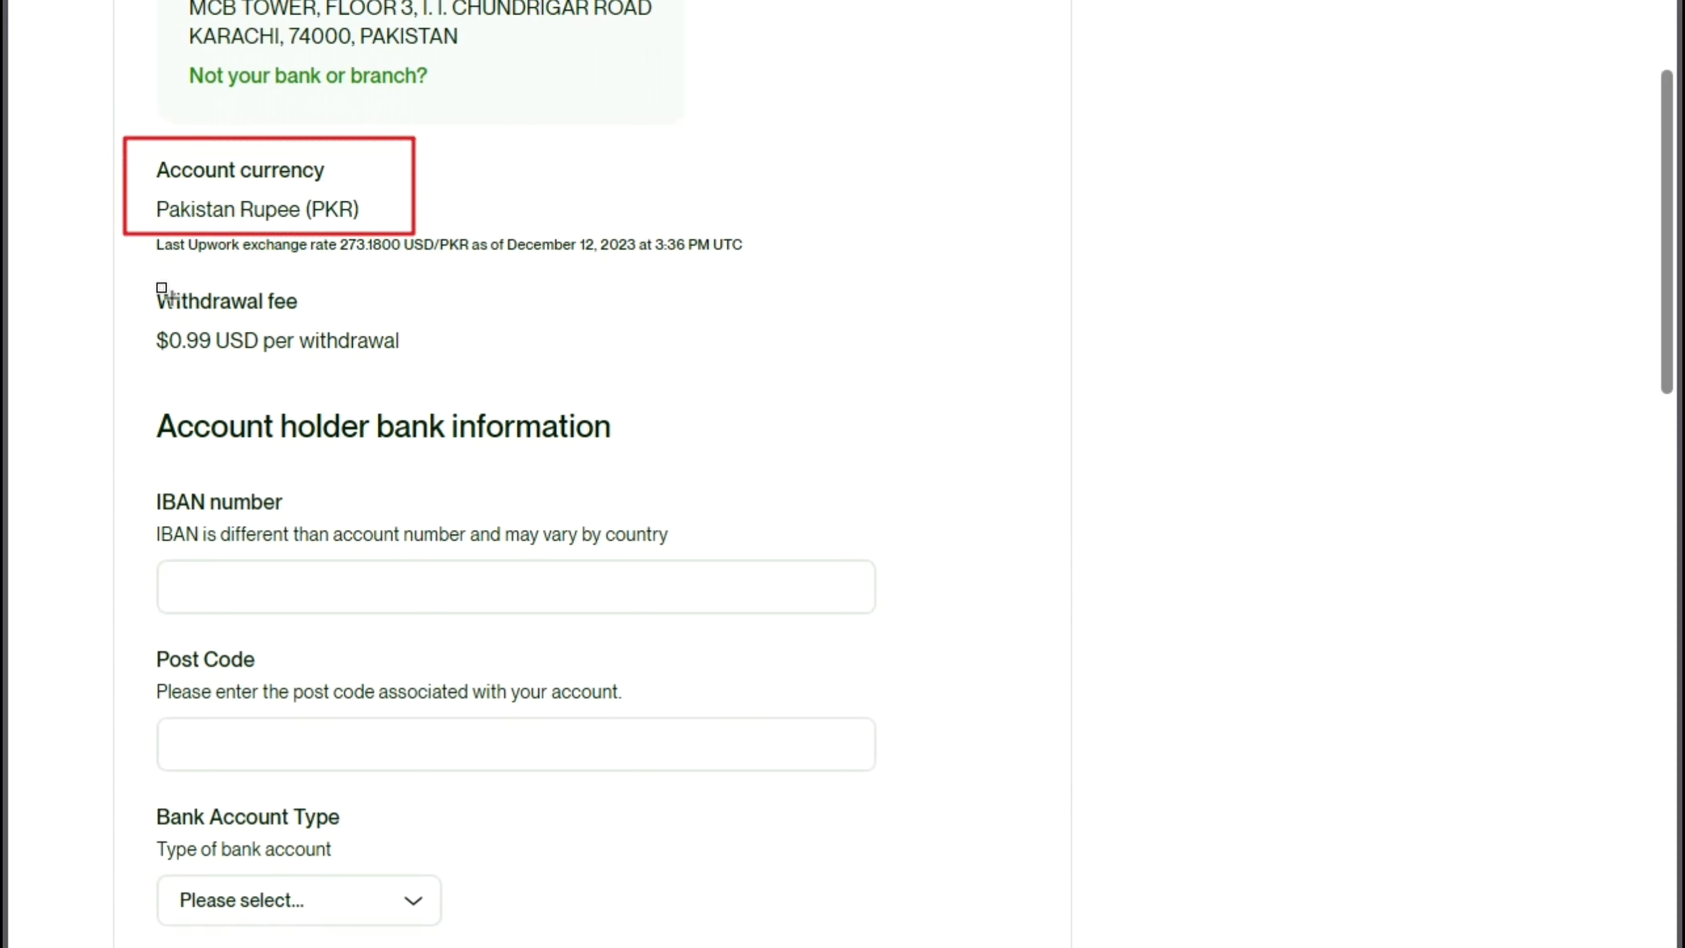
left_click_drag(116, 263, 443, 377)
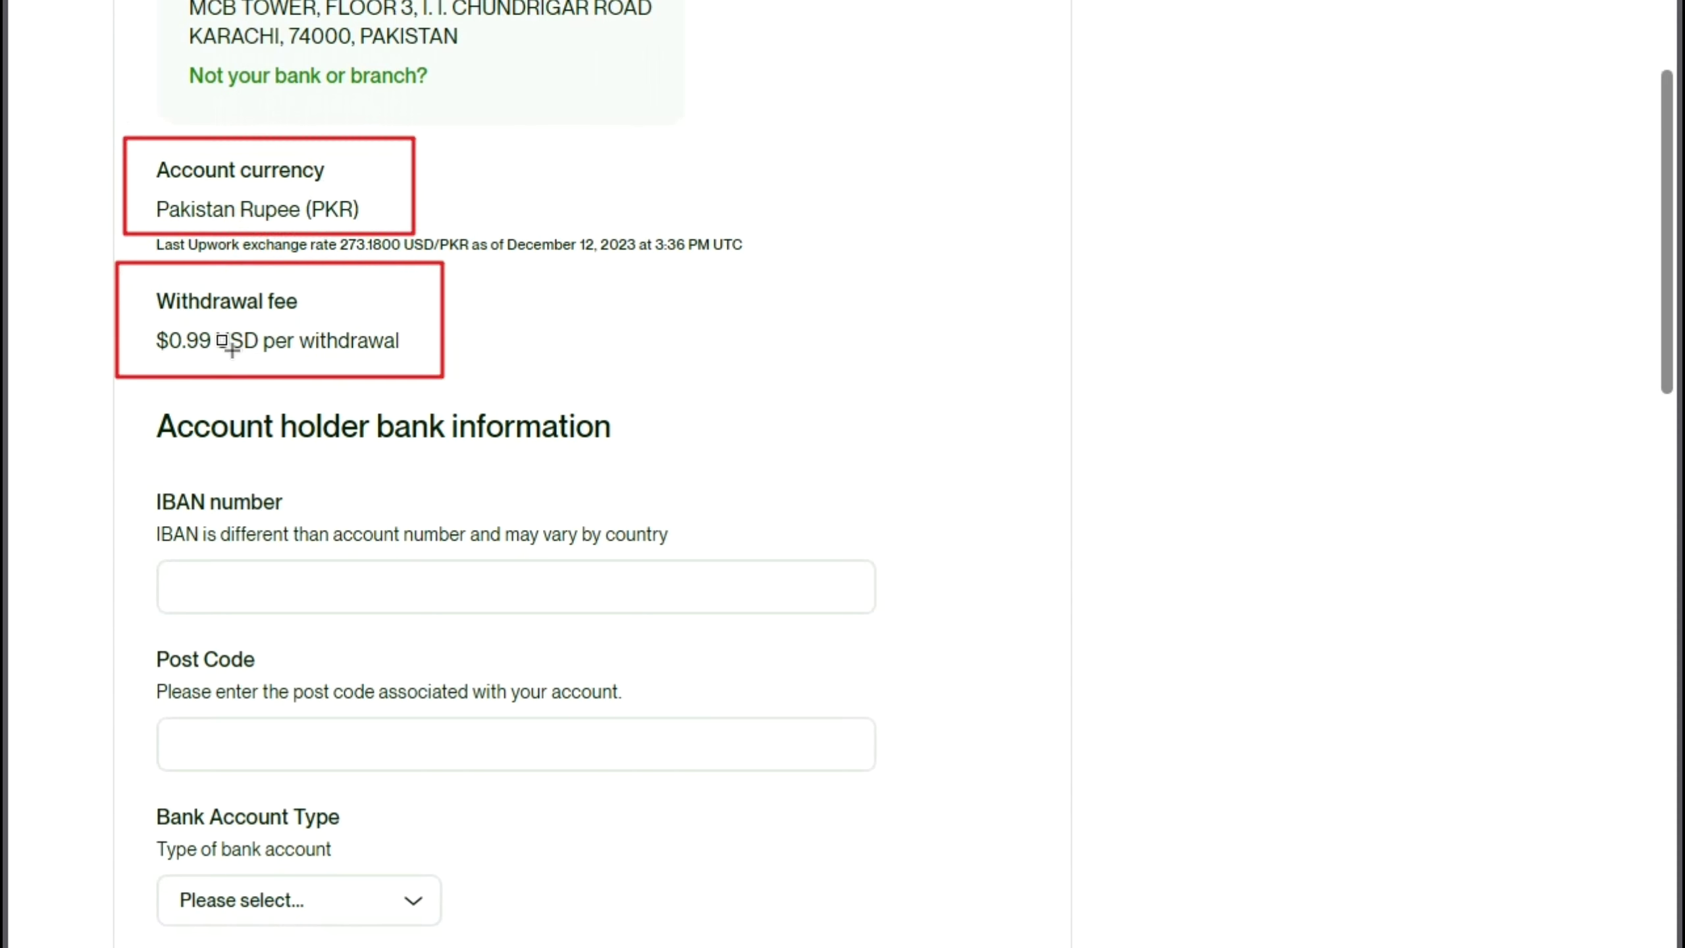
Set the bank account type to Personal in the account holder bank information.
scroll(281, 658, "down", 3)
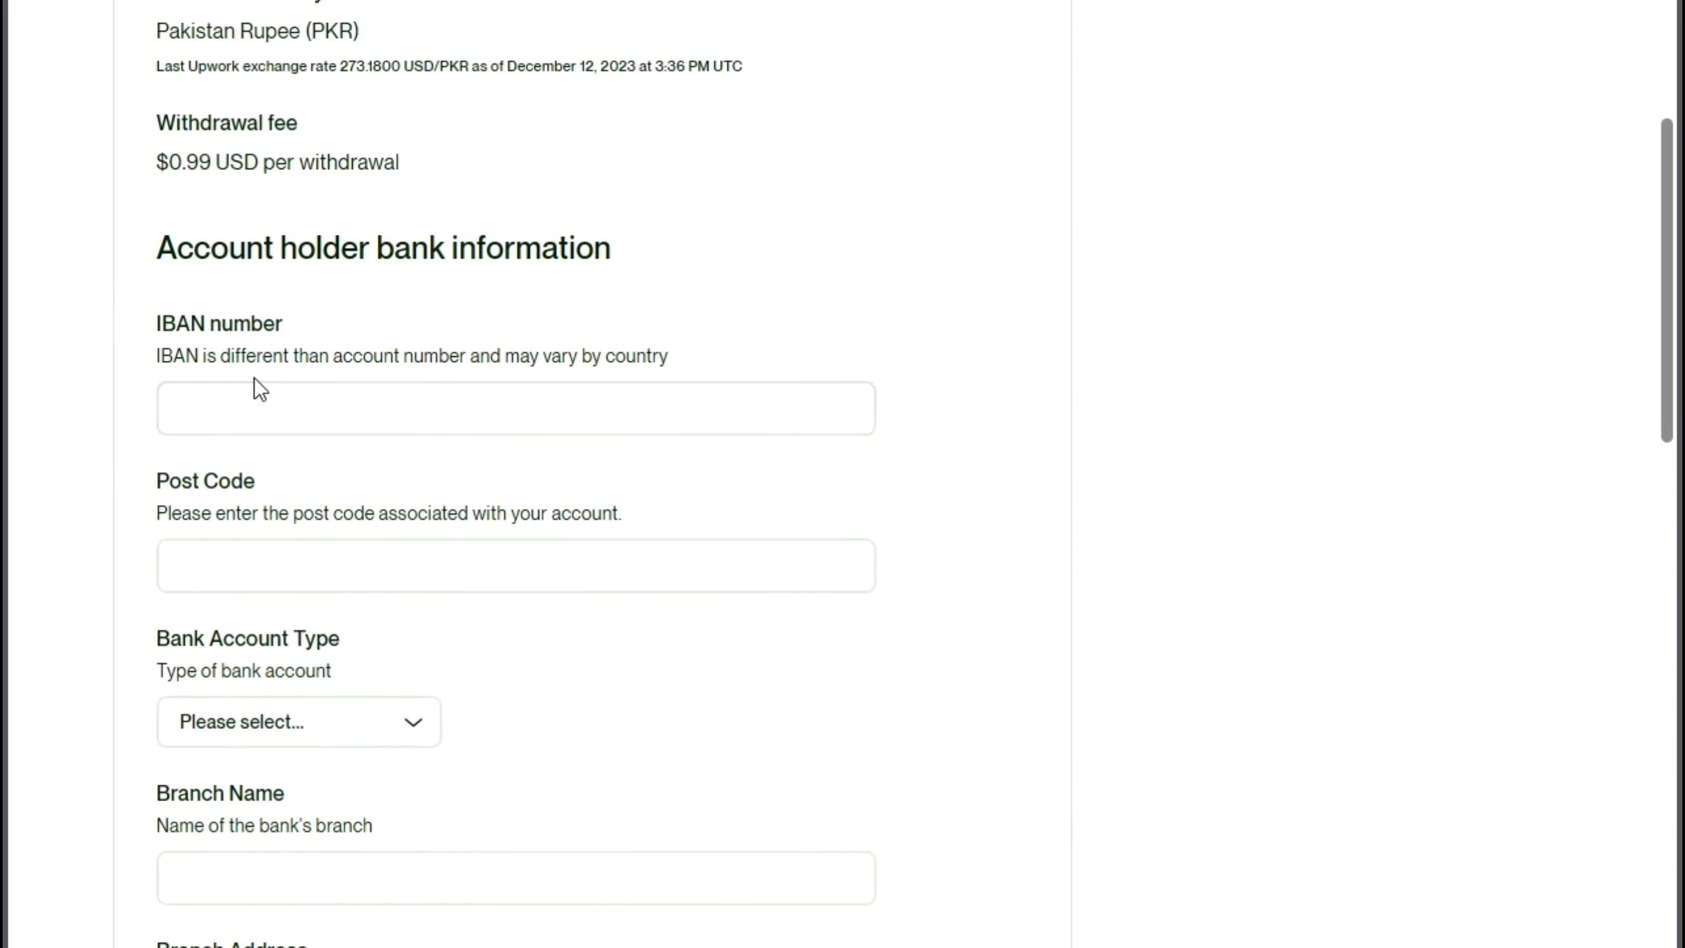
scroll(254, 378, "down", 2)
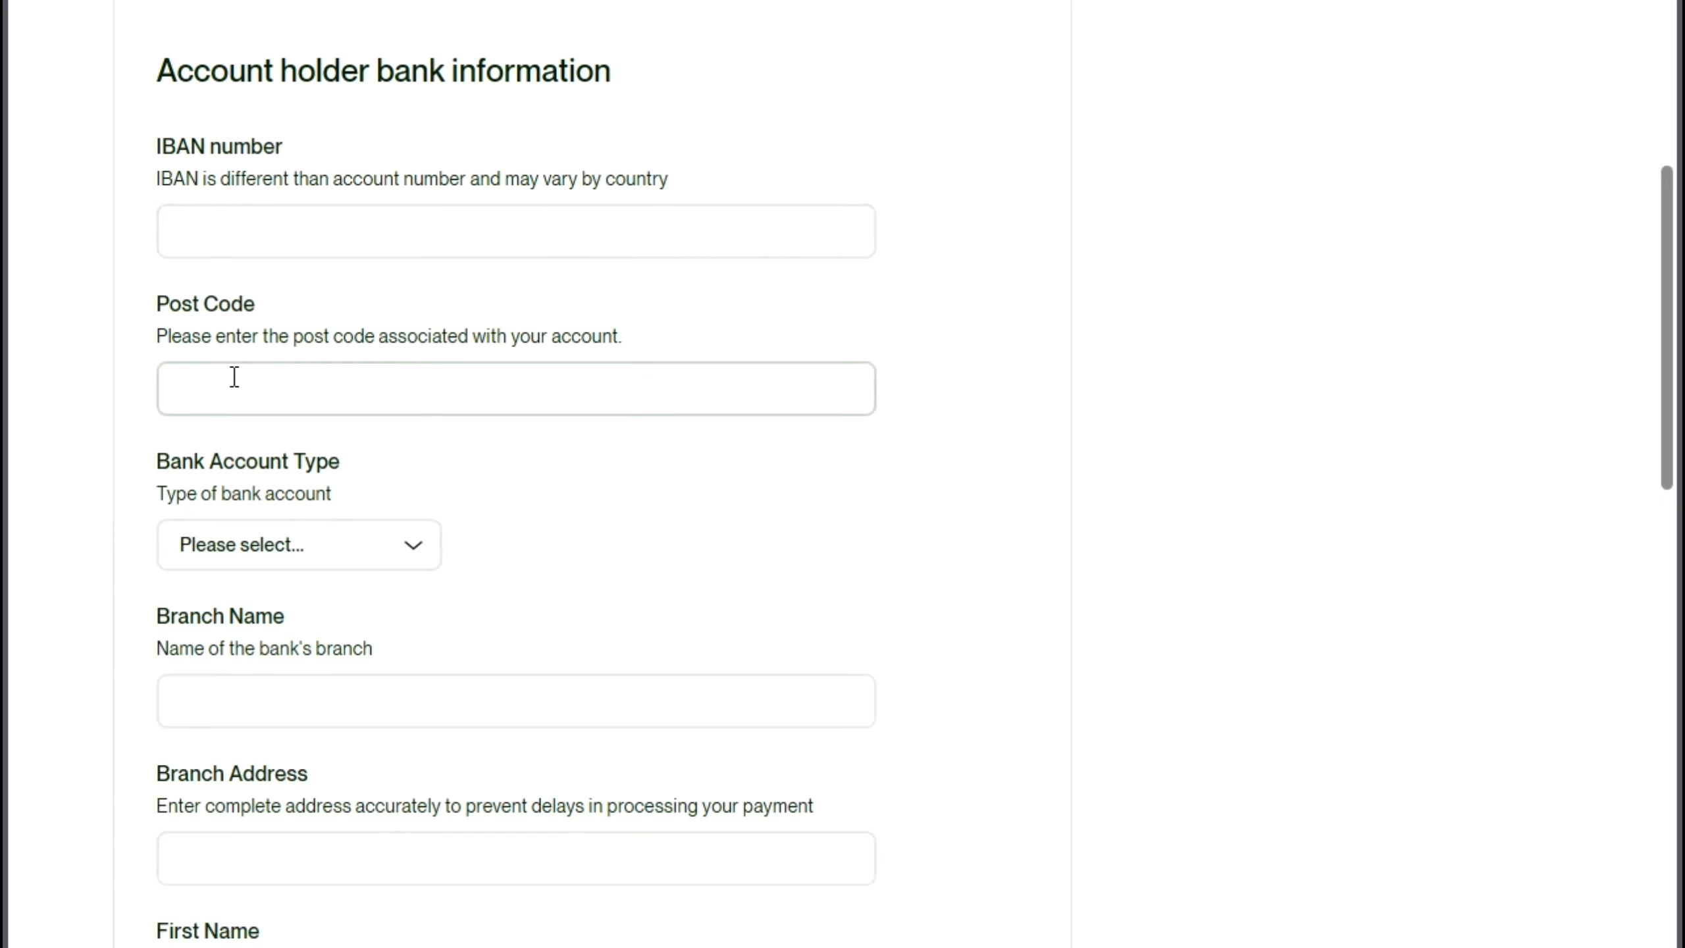
scroll(260, 376, "down", 3)
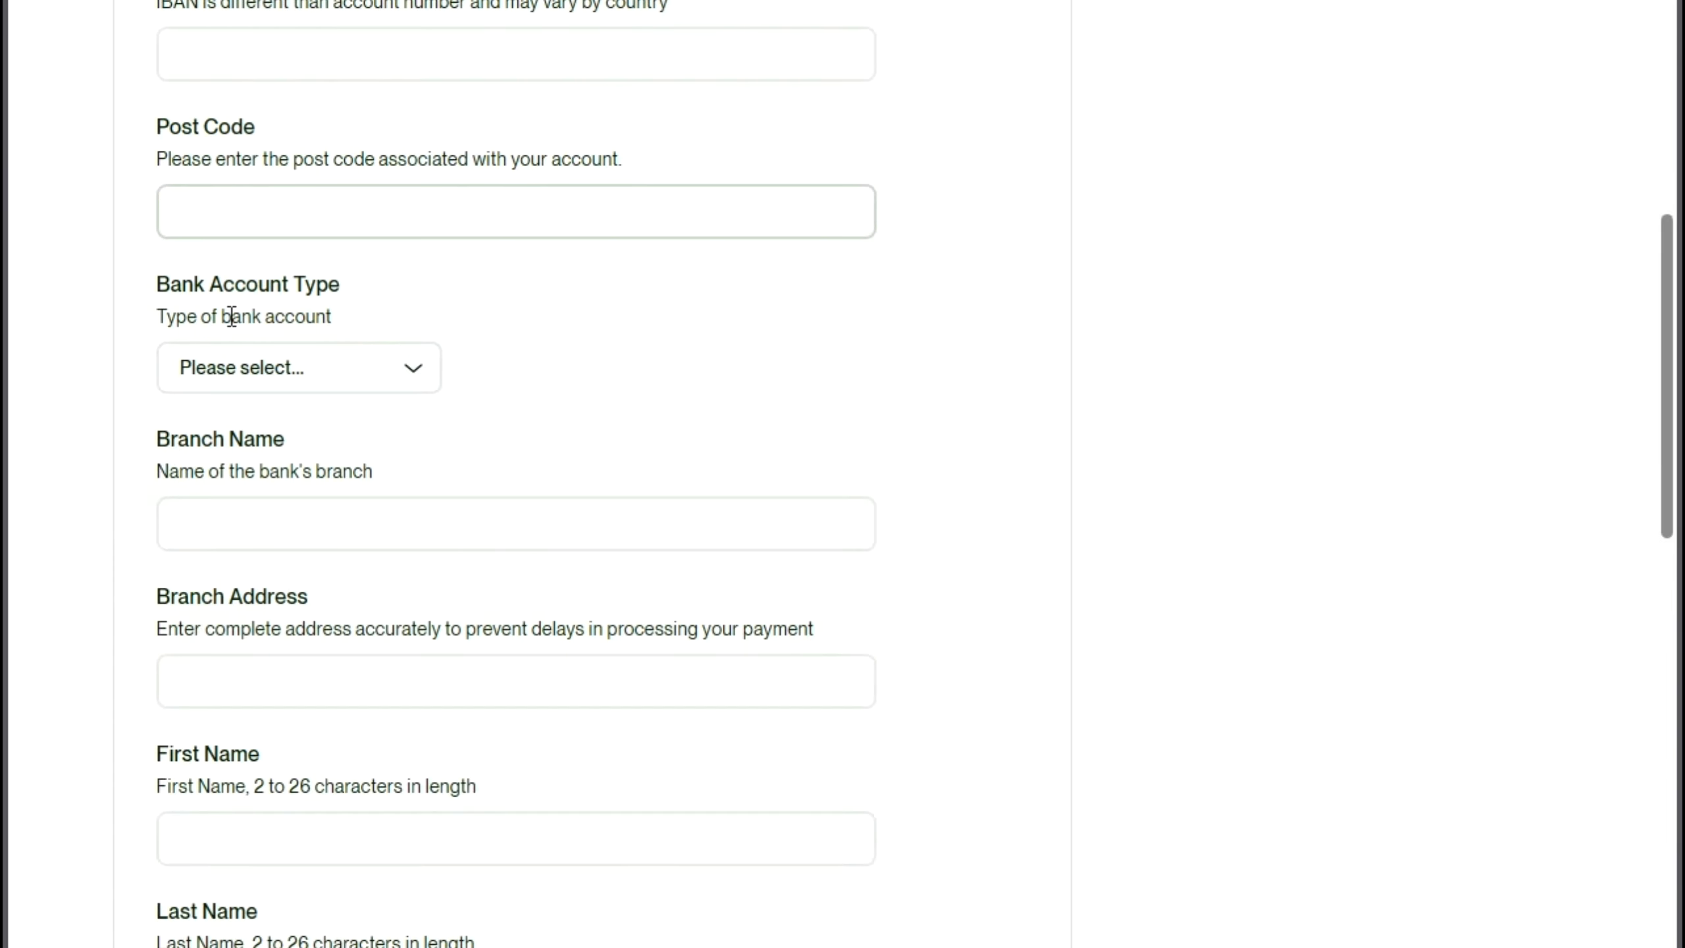
scroll(234, 312, "down", 3)
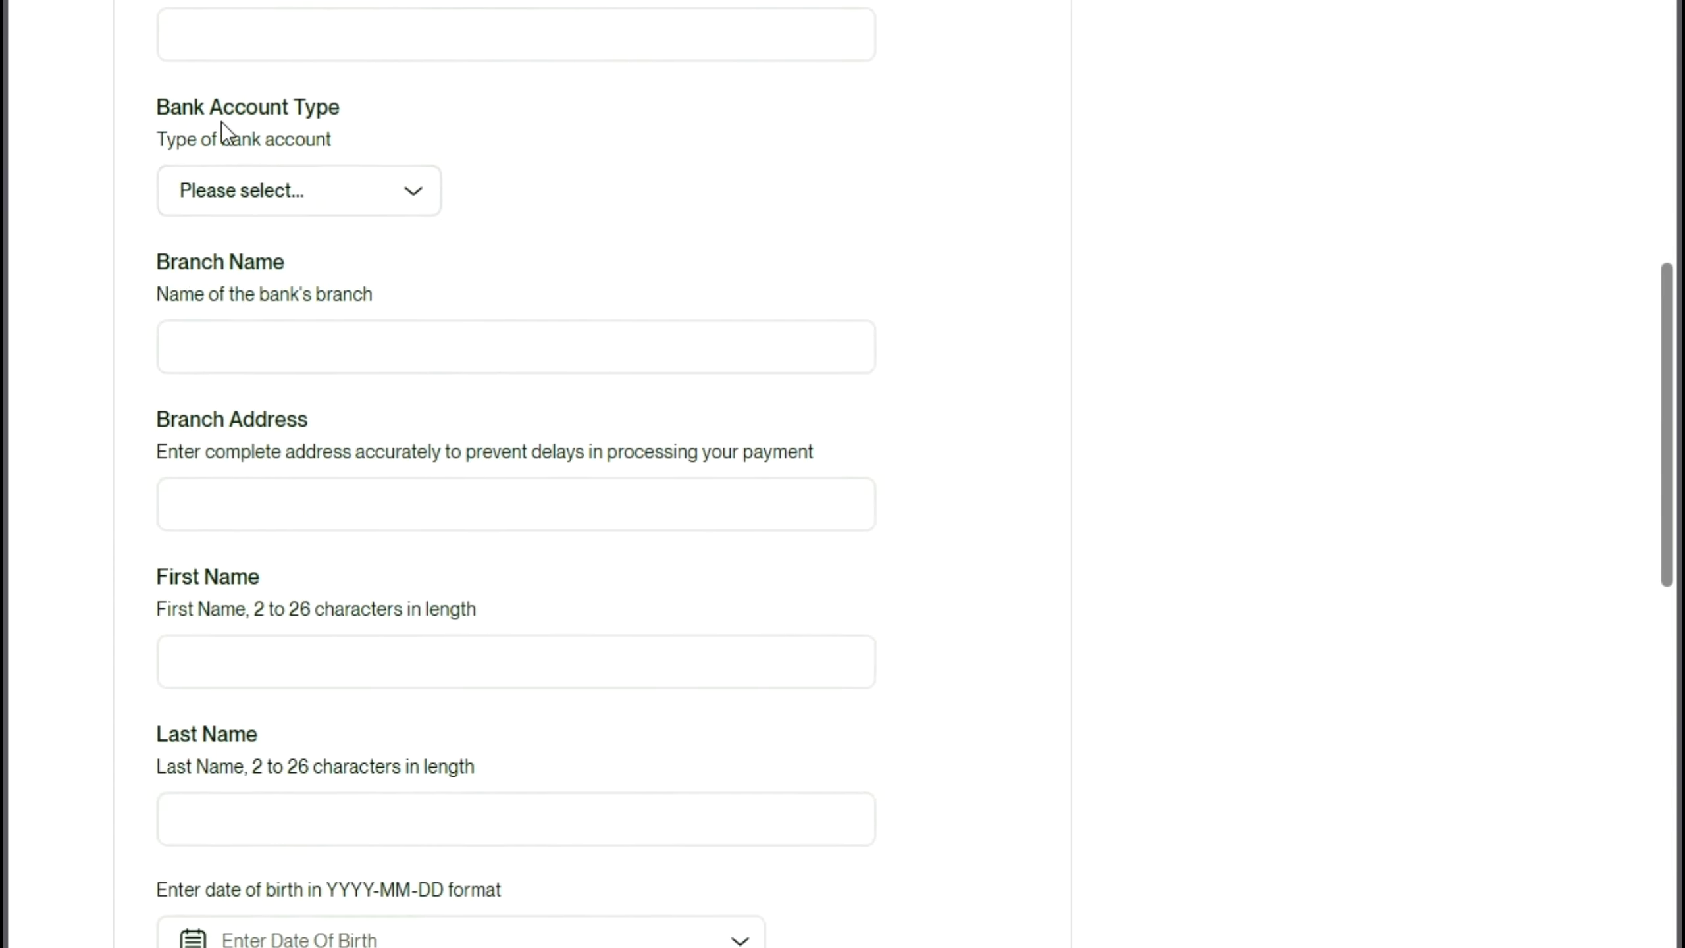
left_click(339, 193)
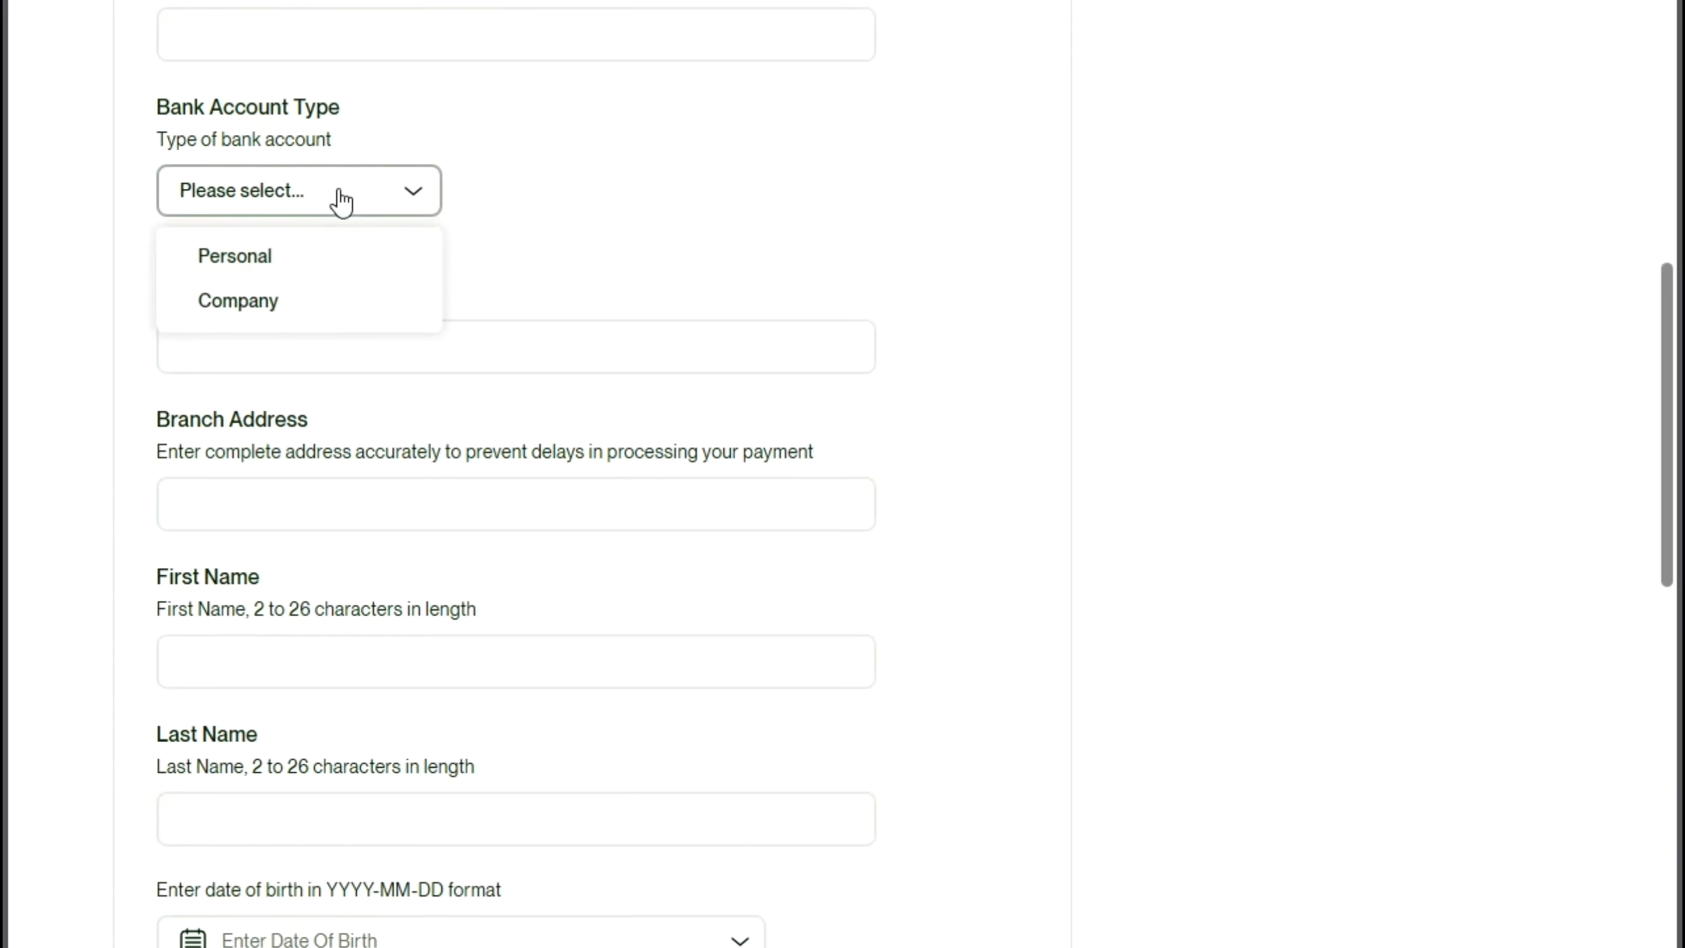
left_click(246, 271)
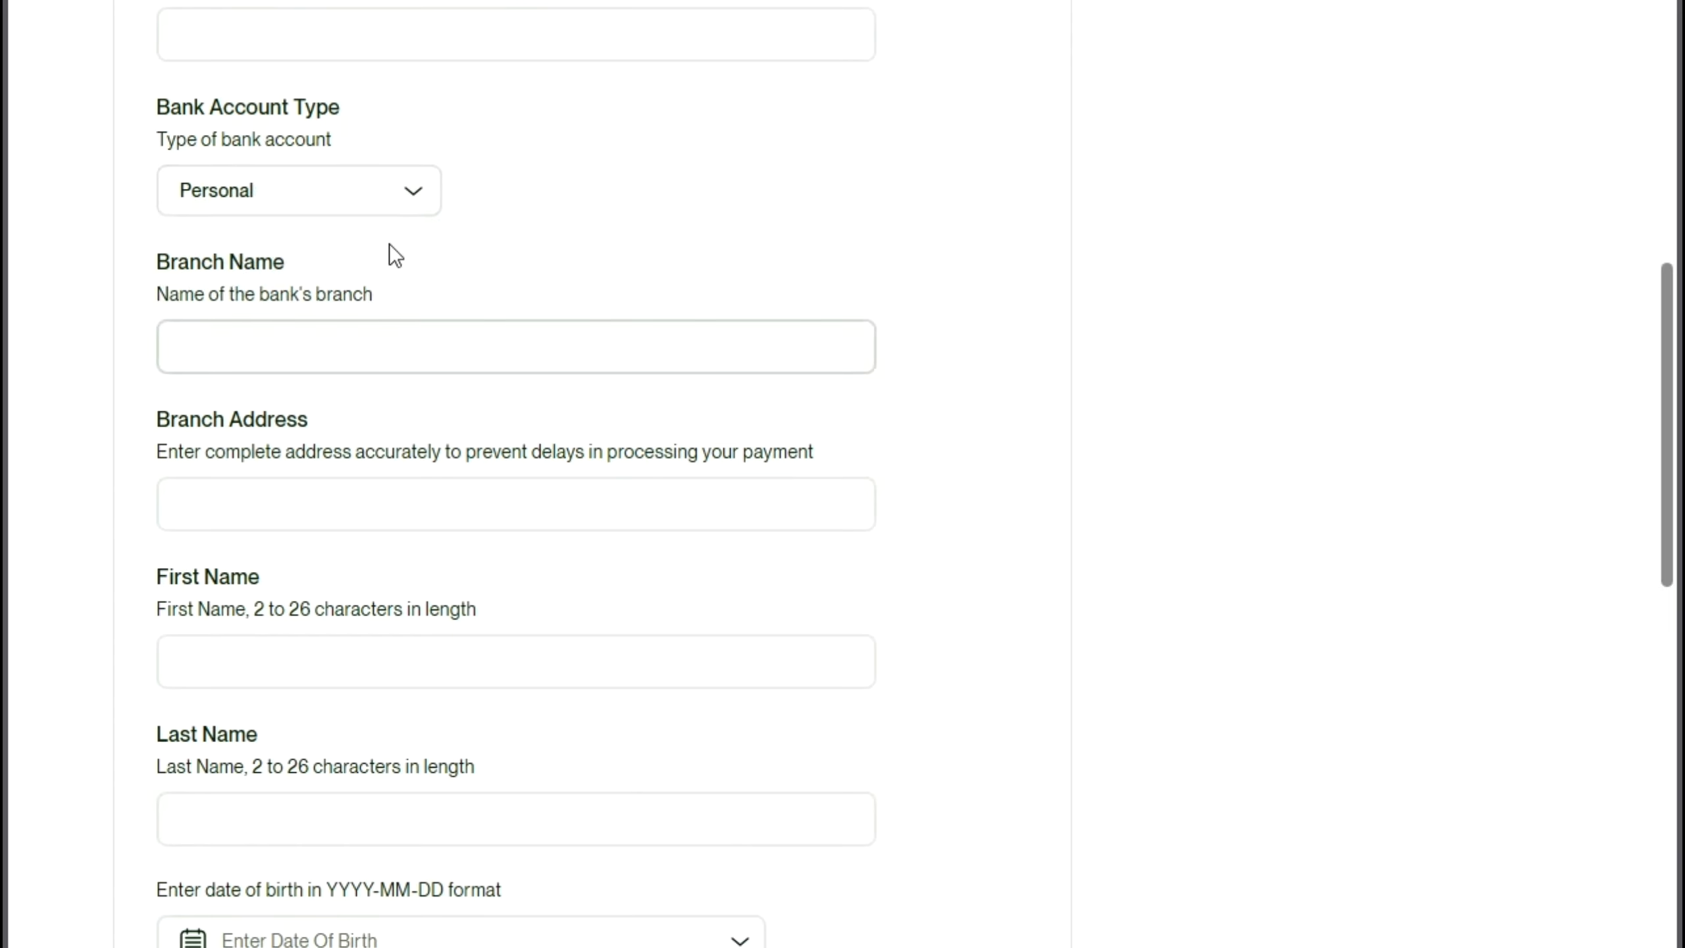
scroll(398, 252, "down", 3)
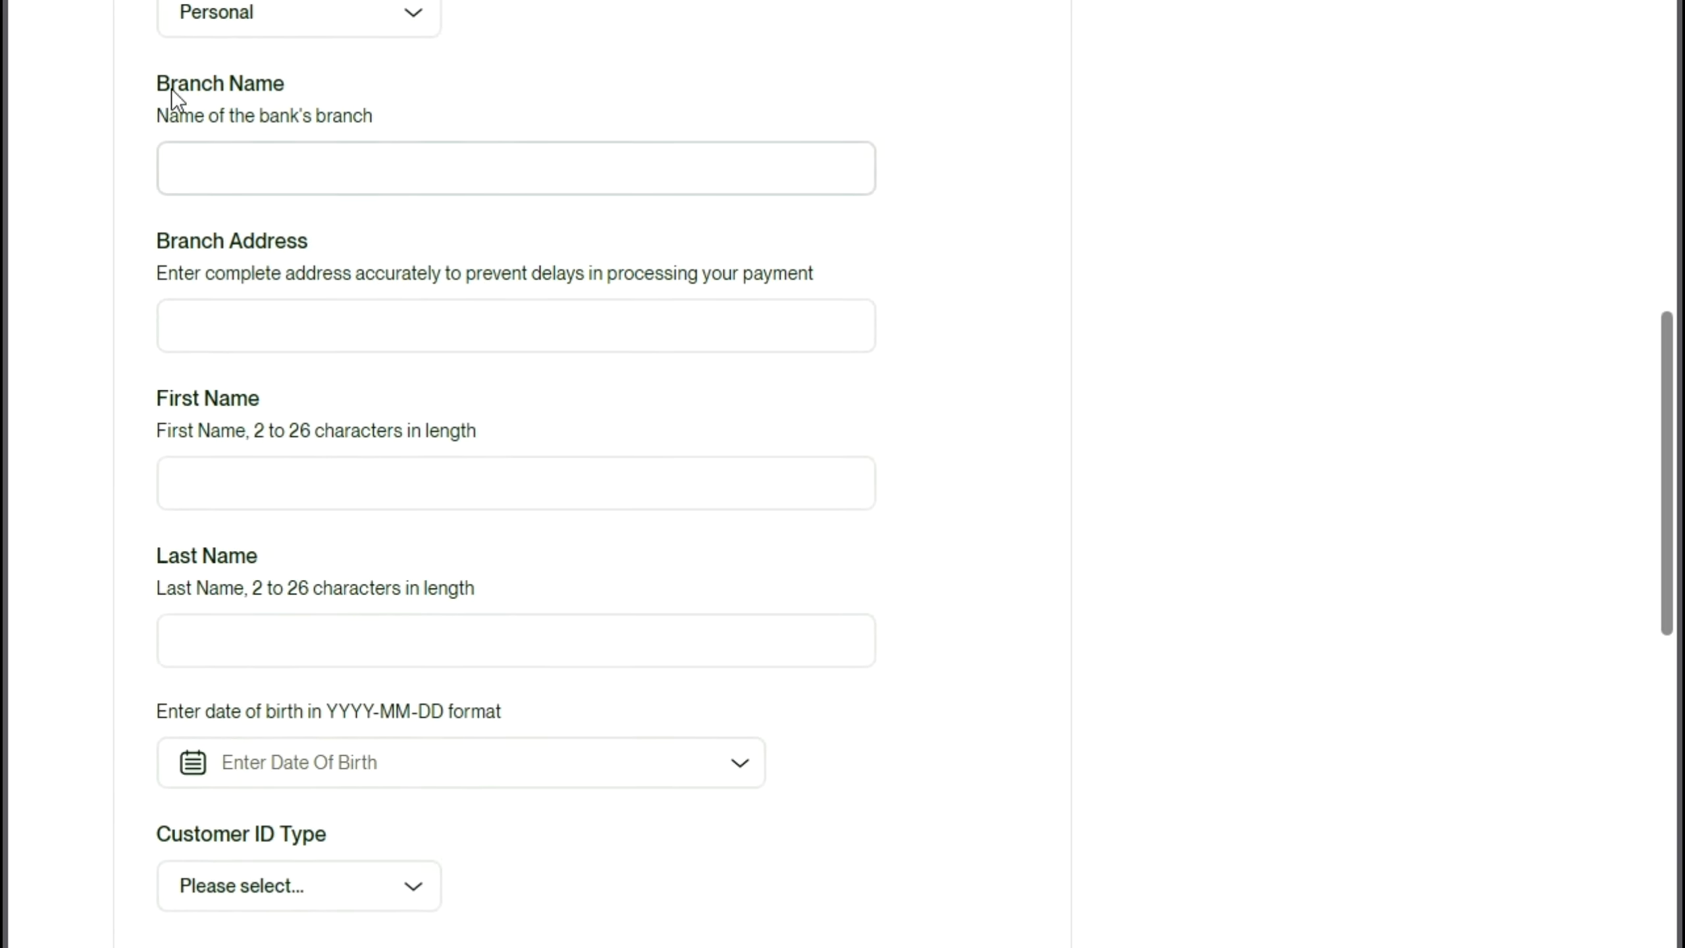